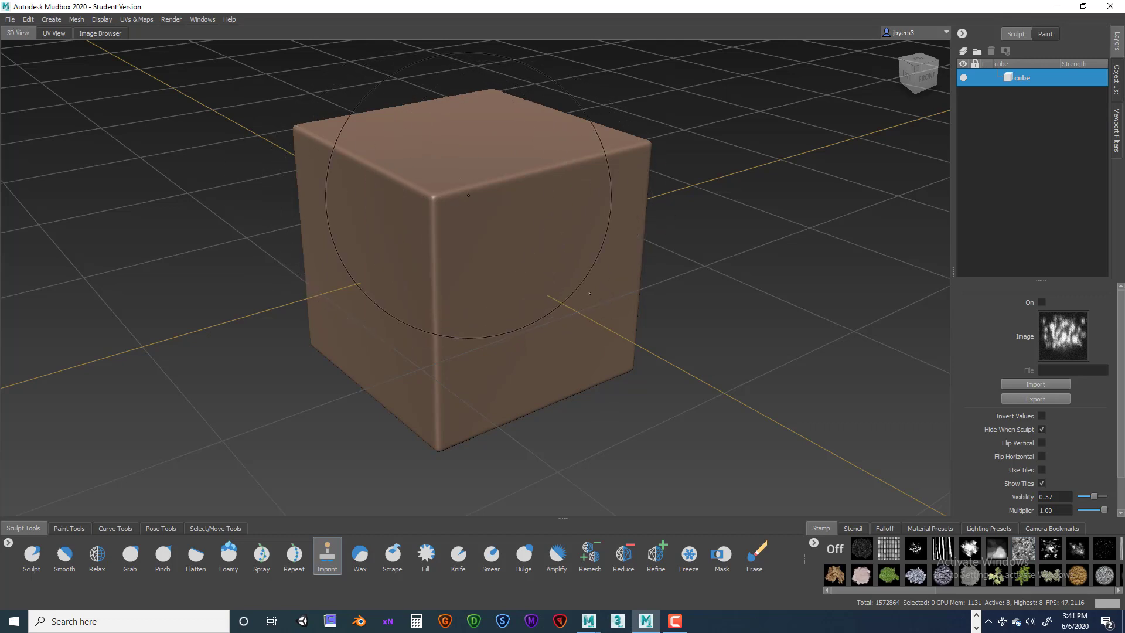
Start a new empty scene without saving the cube sculpture, dismissing the welcome dialog.
left_click(9, 19)
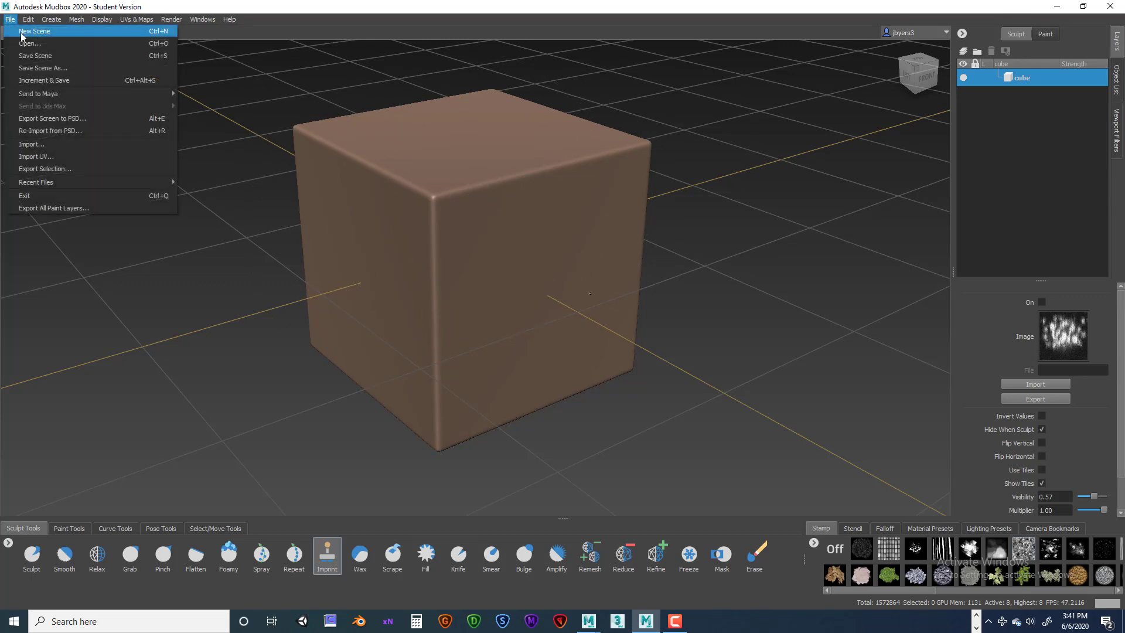
left_click(27, 30)
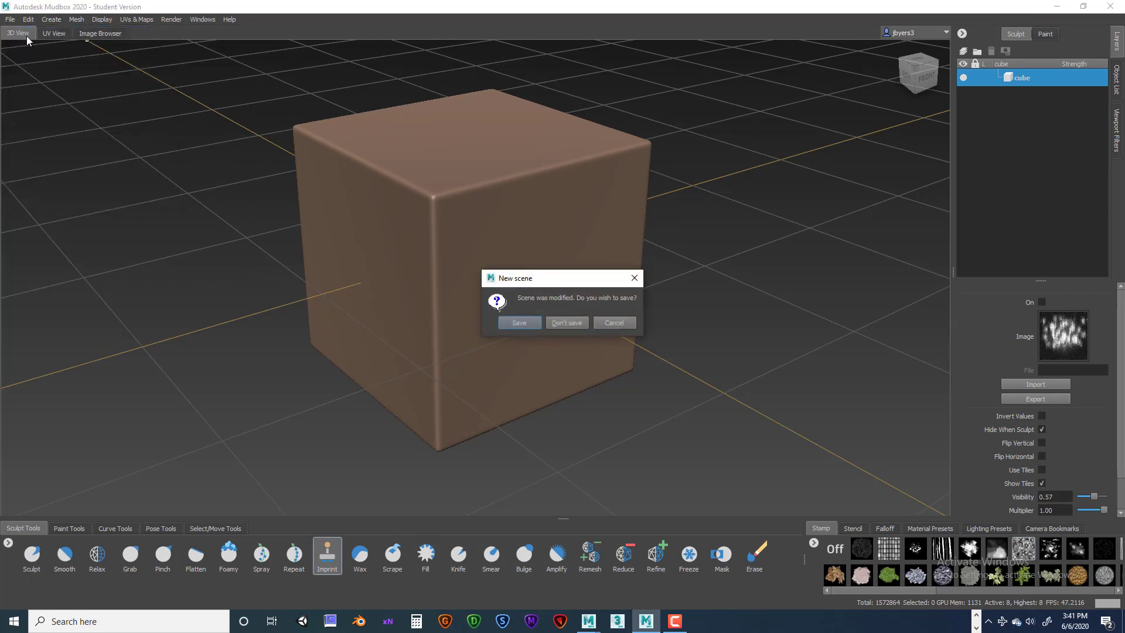
left_click(567, 322)
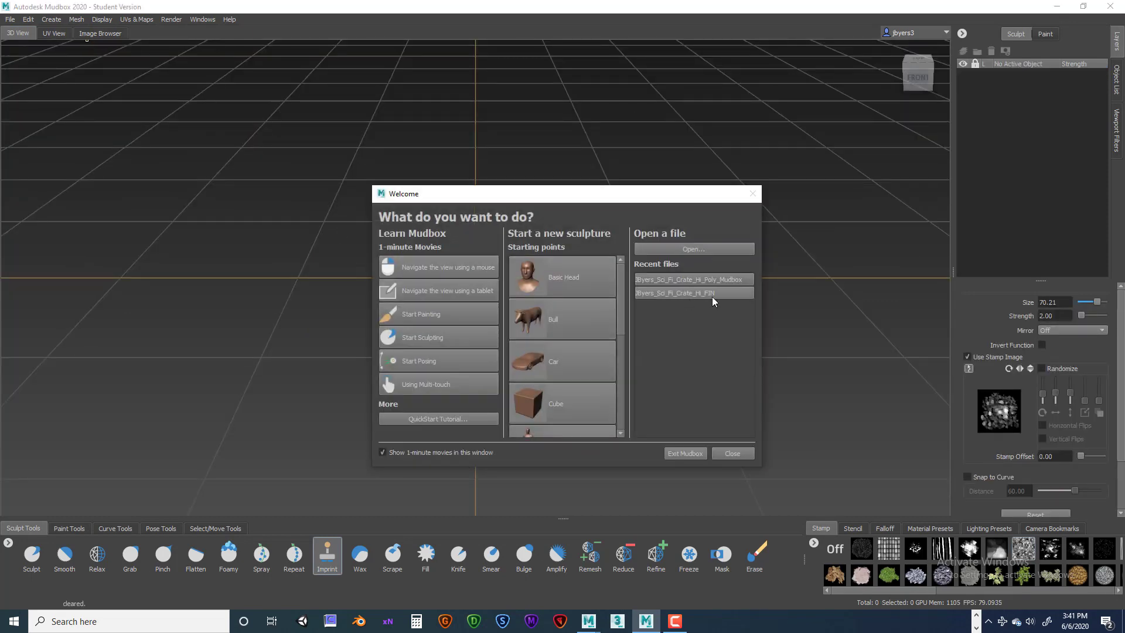
left_click(740, 452)
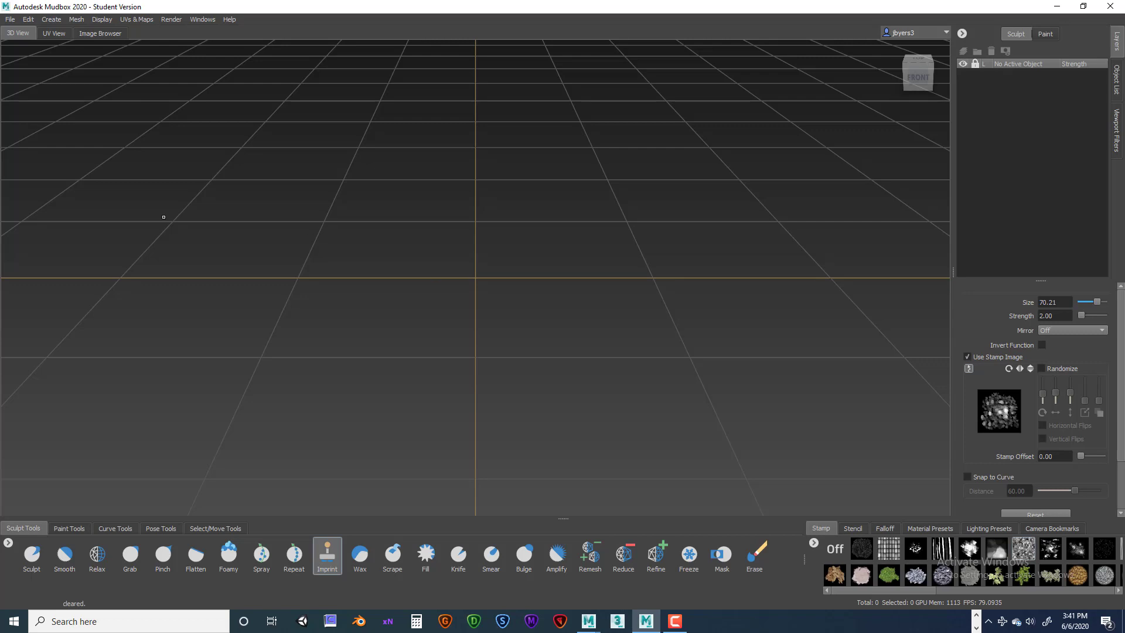
Import the high-poly crate model whose file name ends in Sci_Fi_Crate_Hi_Poly_Mudbox from the scenes folder.
left_click(6, 21)
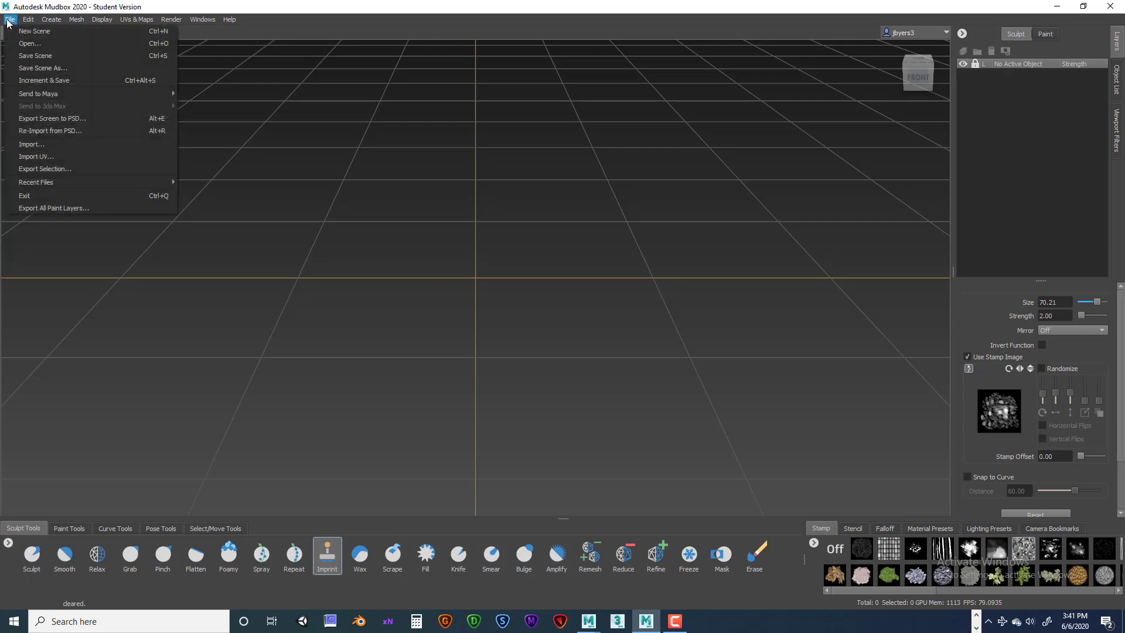
left_click(54, 144)
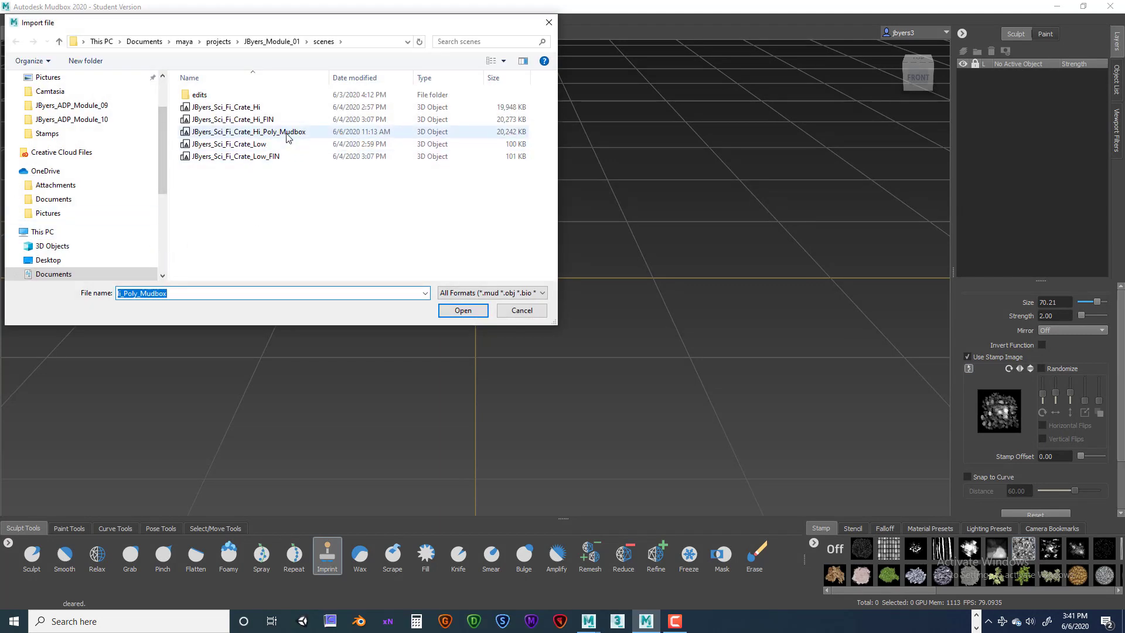
left_click(286, 136)
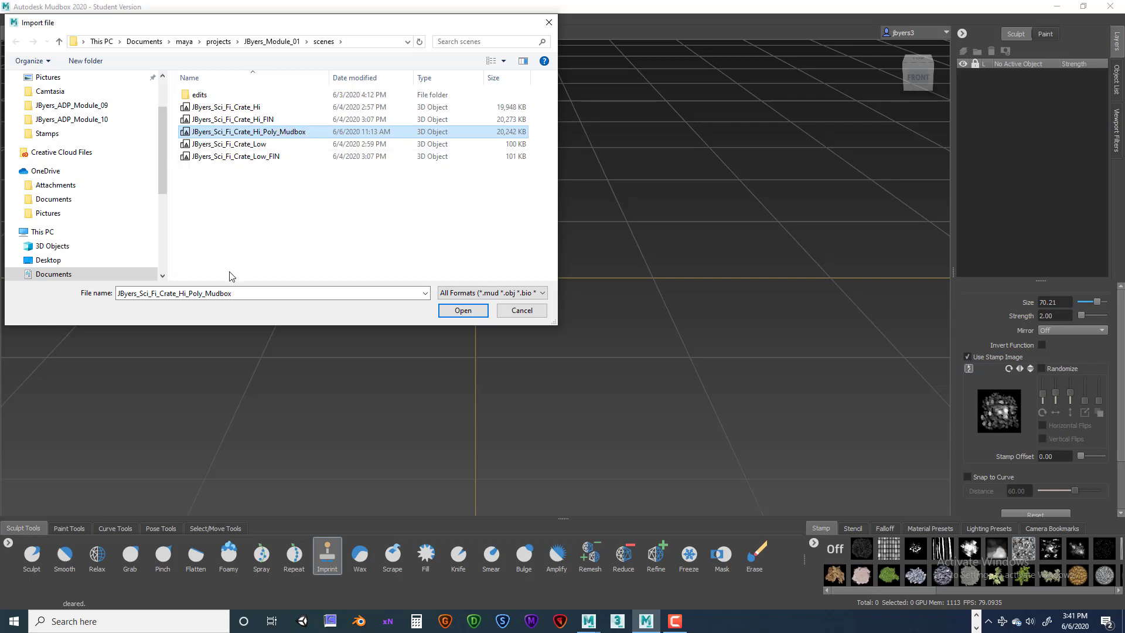
left_click(461, 310)
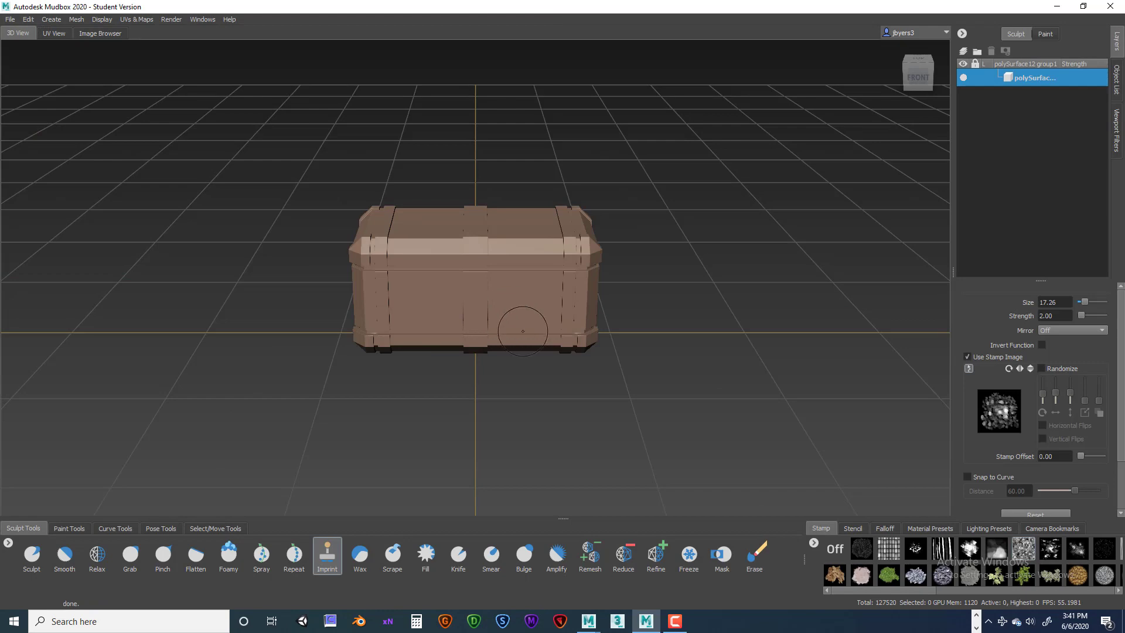
Examine the imported crate from several angles, check its UV layout, and return to the 3D view.
left_click_drag(528, 322, 609, 334, "alt")
right_click_drag(610, 334, 642, 322, "alt")
left_click_drag(454, 322, 471, 322, "alt")
middle_click_drag(472, 322, 484, 316, "alt")
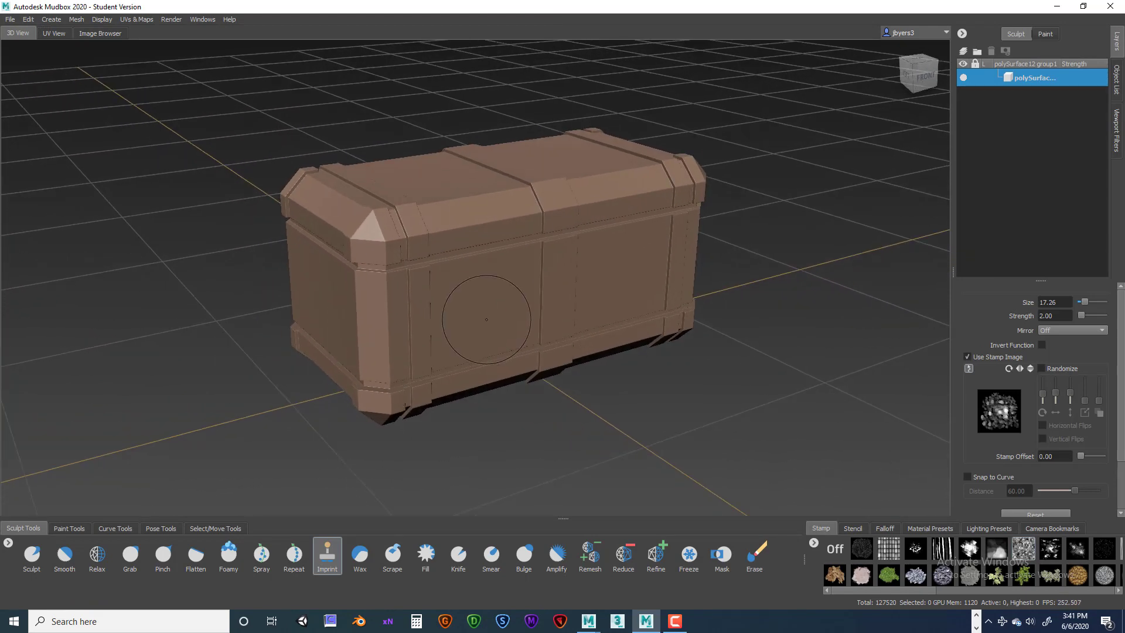
right_click_drag(477, 315, 560, 328, "alt")
left_click_drag(559, 328, 579, 306, "alt")
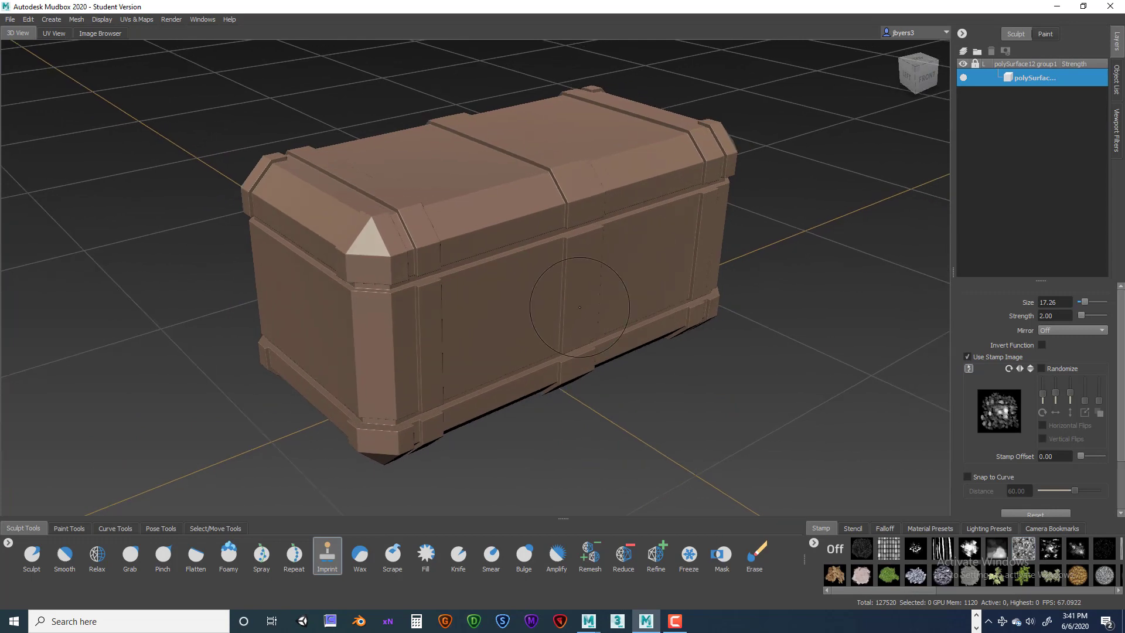
left_click_drag(685, 350, 603, 307, "alt")
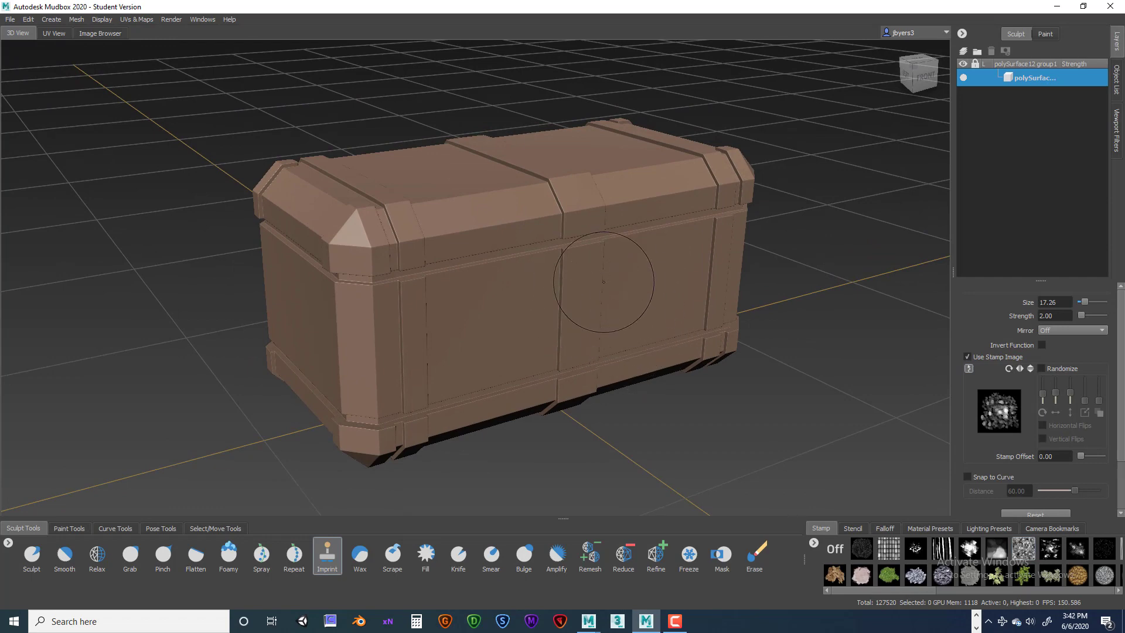
mouse_move(610, 281)
left_mouse_down("alt")
mouse_move(624, 239)
mouse_move(445, 273)
mouse_move(545, 241)
mouse_move(648, 276)
mouse_move(688, 277)
mouse_move(628, 214)
mouse_move(641, 251)
left_mouse_up("alt")
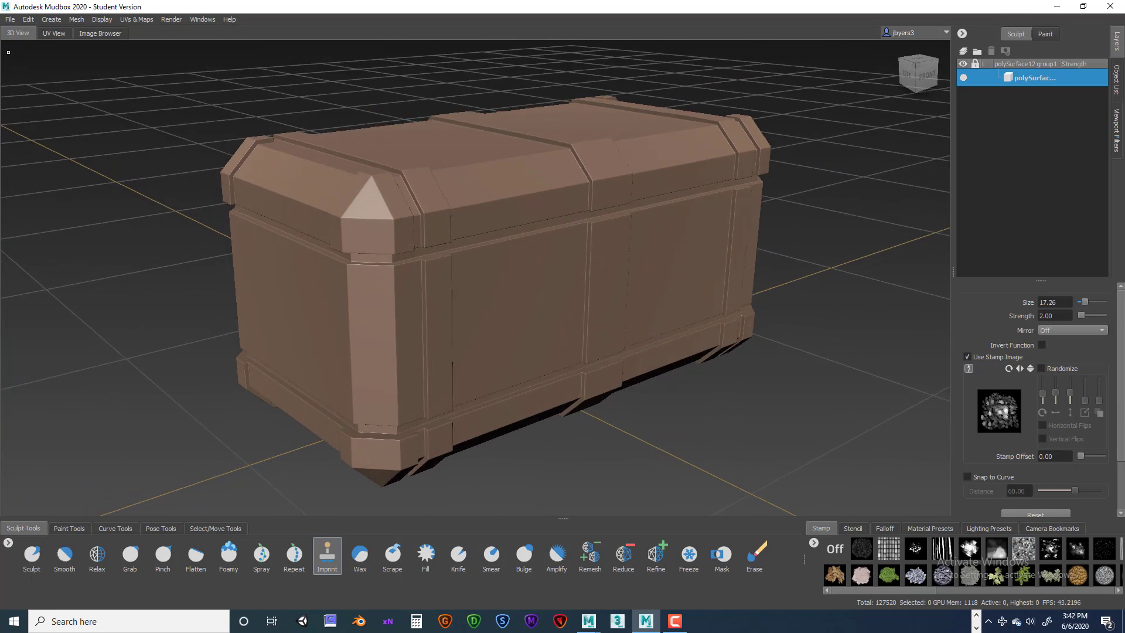
left_click(54, 33)
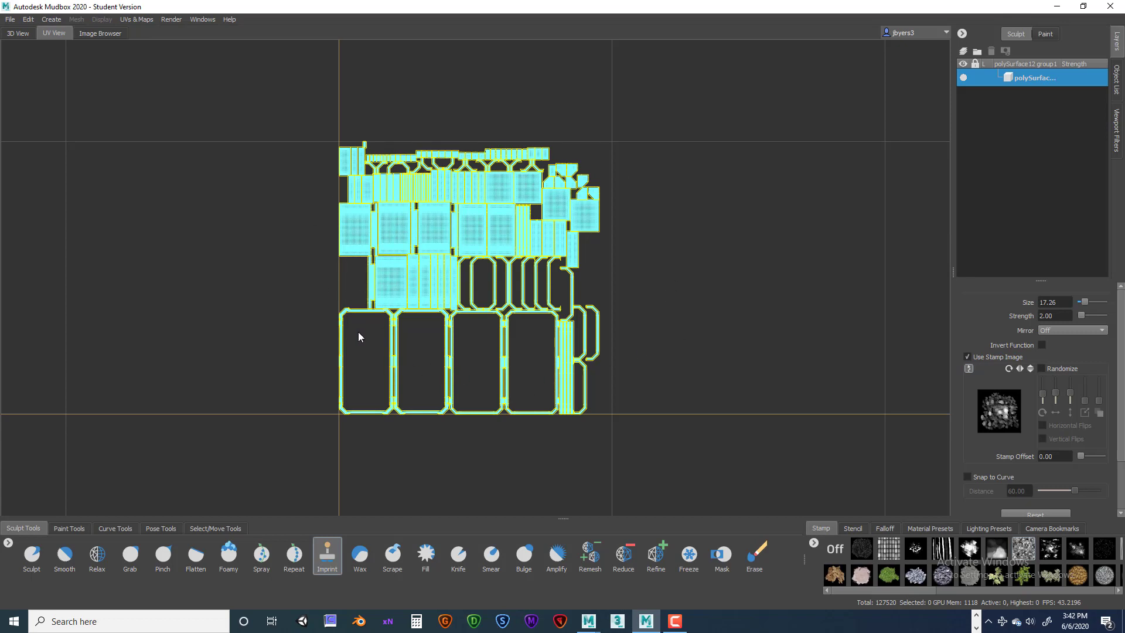
left_click(17, 33)
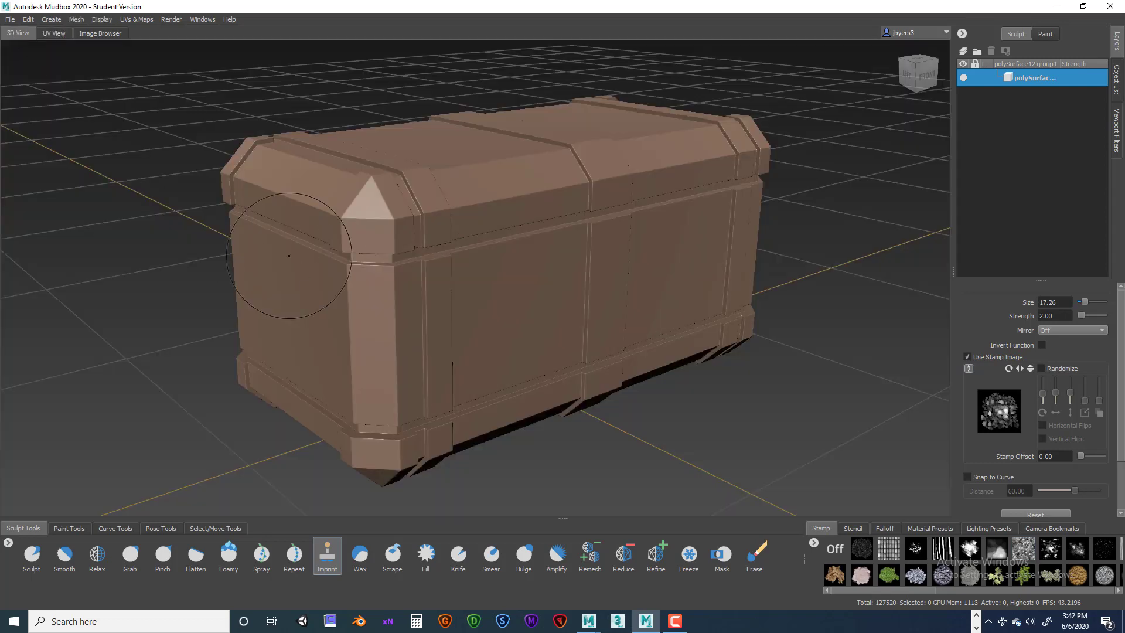
Look at the crate's corner and front in perspective, then view it squarely from the front and centred.
mouse_move(610, 340)
left_mouse_down("alt")
mouse_move(644, 334)
mouse_move(630, 341)
left_mouse_up("alt")
middle_click_drag(631, 341, 632, 345, "alt")
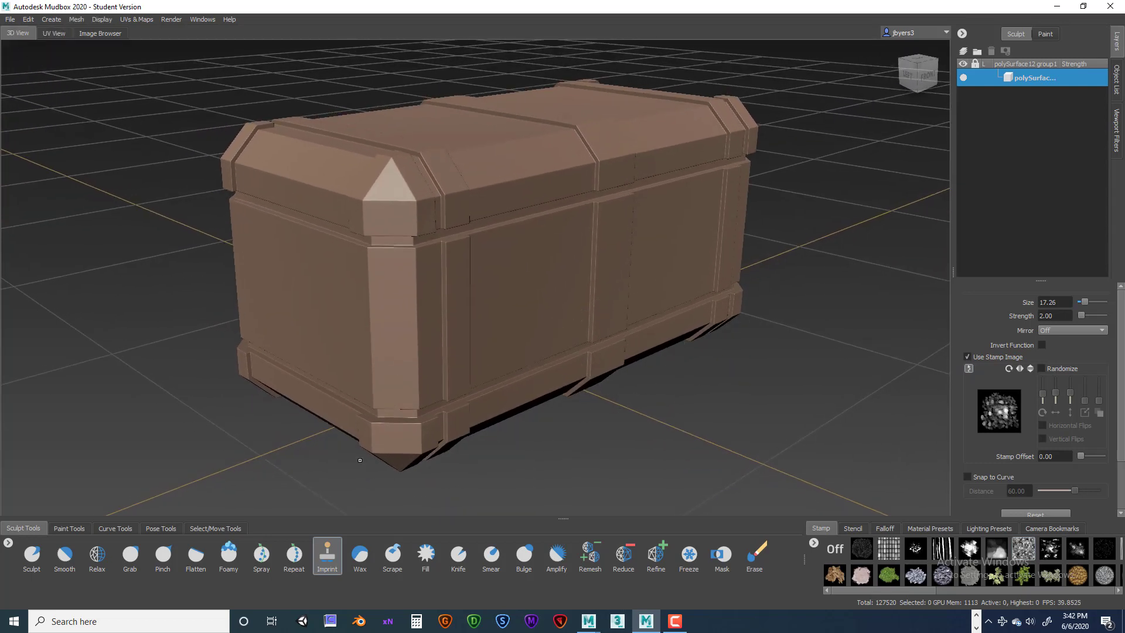
mouse_move(572, 281)
left_mouse_down("alt")
mouse_move(498, 286)
mouse_move(616, 277)
mouse_move(653, 238)
left_mouse_up("alt")
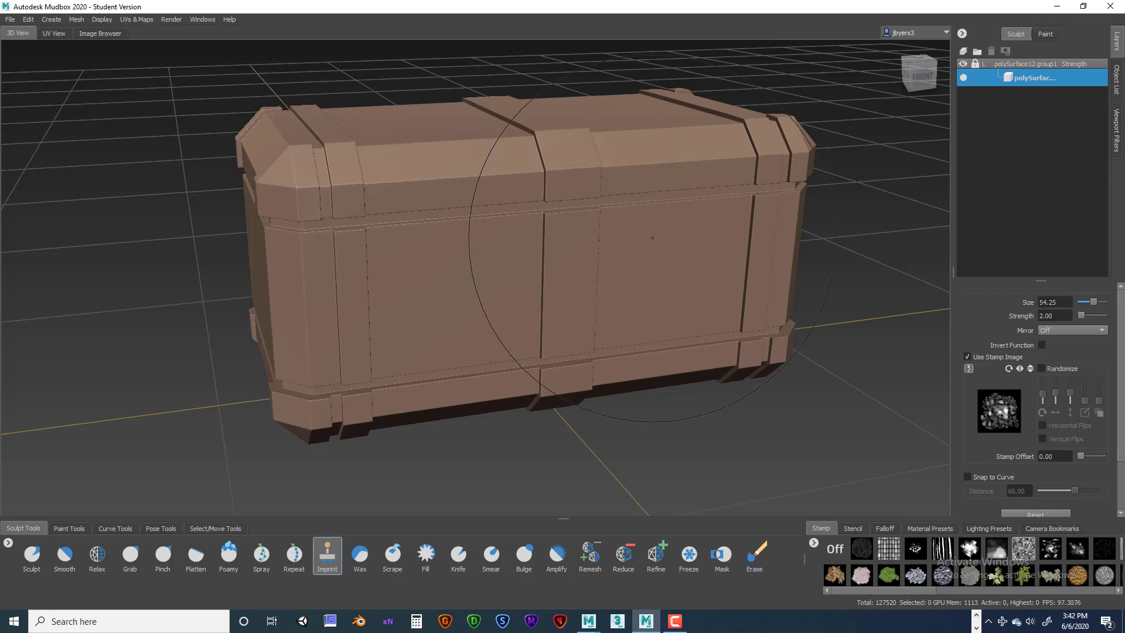
left_click(922, 78)
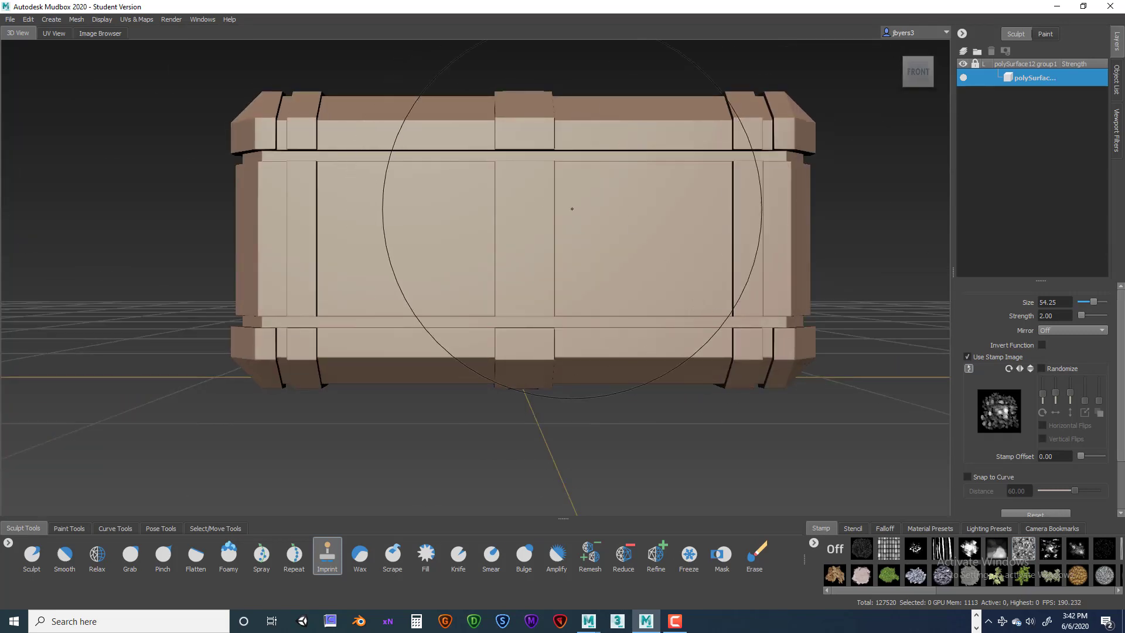
middle_click_drag(445, 244, 447, 269, "alt")
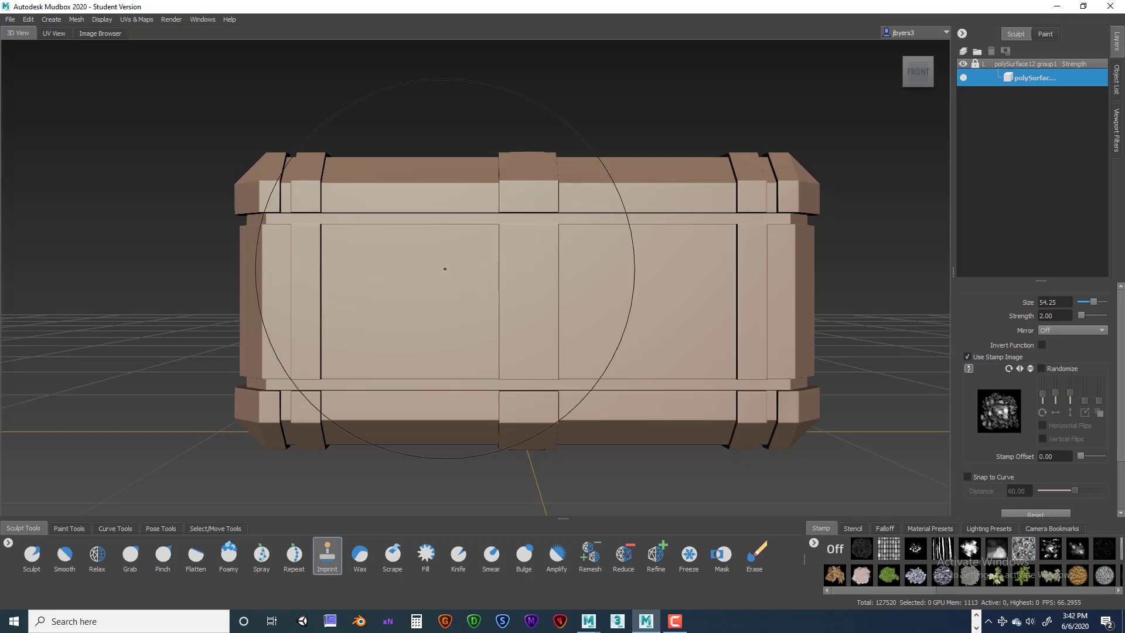
mouse_move(445, 269)
middle_mouse_down("alt")
mouse_move(402, 249)
mouse_move(472, 277)
mouse_move(448, 270)
middle_mouse_up("alt")
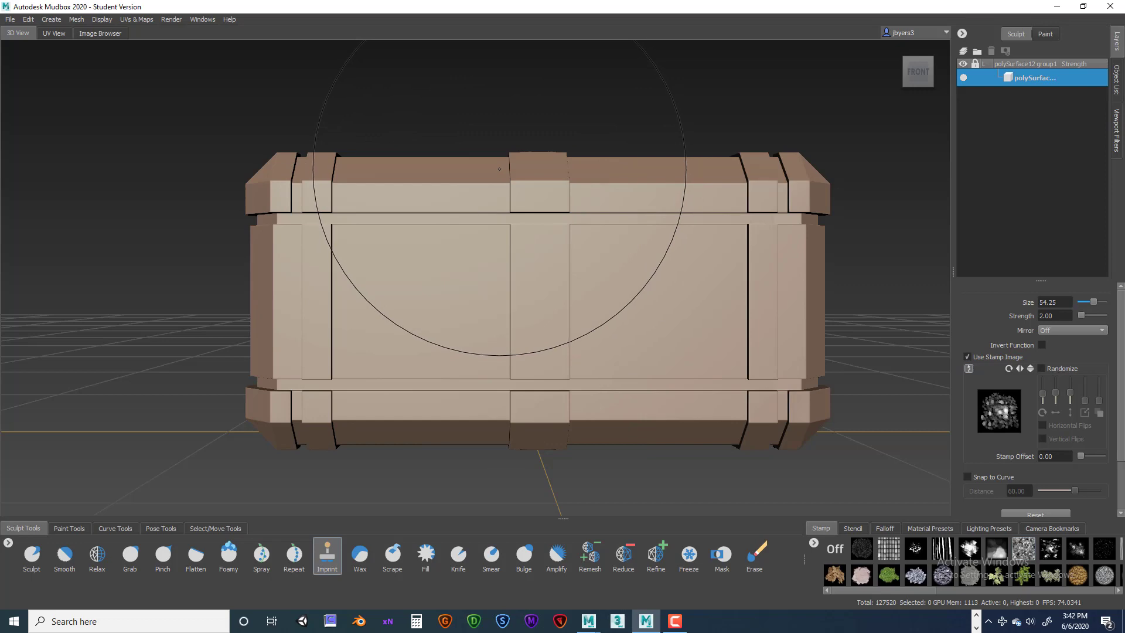
Examine the crate's lid, corner bevels, straps and front panels from angled and near-frontal viewpoints.
mouse_move(322, 169)
left_mouse_down("alt")
mouse_move(164, 216)
mouse_move(281, 240)
mouse_move(351, 278)
left_mouse_up("alt")
middle_click_drag(352, 278, 342, 222, "alt")
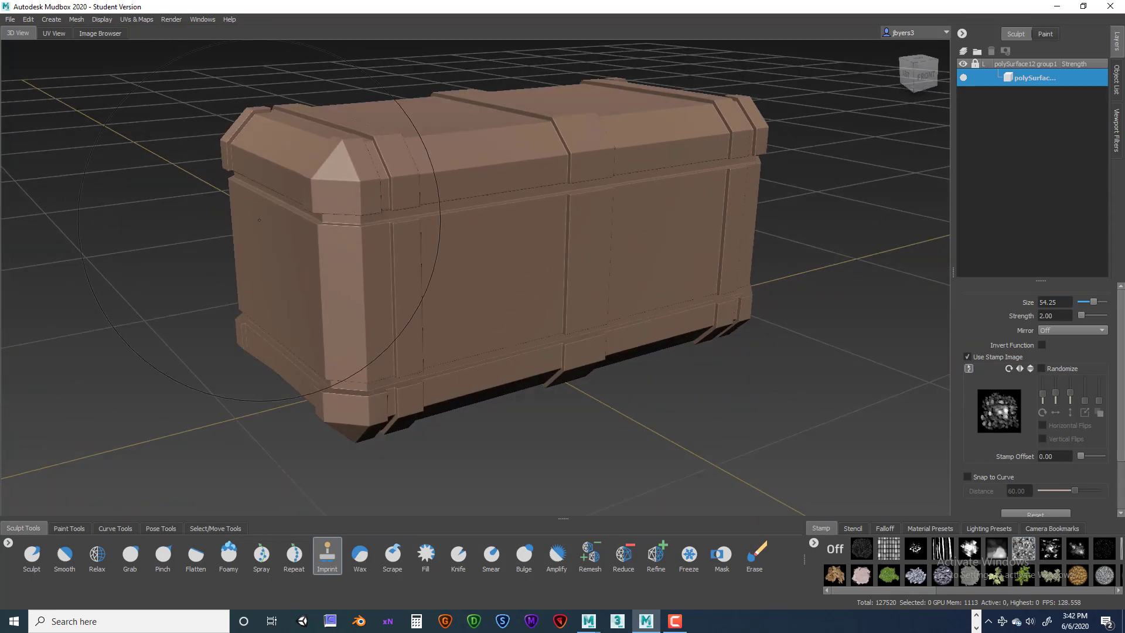
left_click_drag(439, 278, 374, 247, "alt")
right_click_drag(374, 247, 443, 234, "alt")
mouse_move(444, 235)
middle_mouse_down("alt")
mouse_move(426, 251)
mouse_move(434, 242)
middle_mouse_up("alt")
right_click_drag(516, 210, 485, 217, "alt")
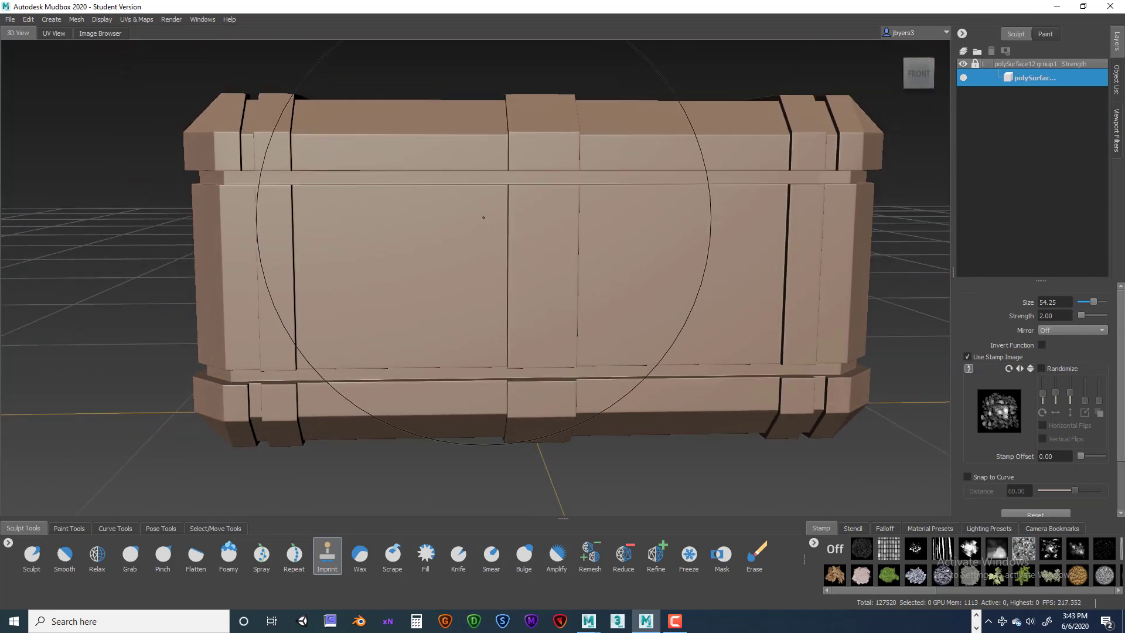
left_click_drag(485, 217, 509, 229, "alt")
right_click_drag(507, 257, 404, 245, "alt")
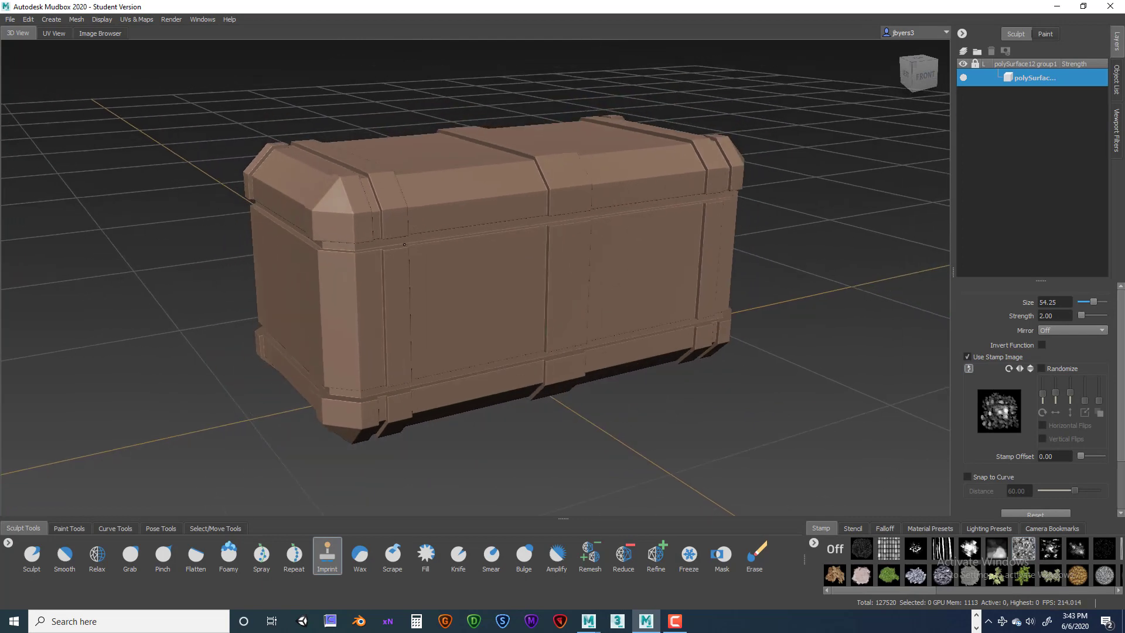
mouse_move(412, 247)
left_mouse_down("alt")
mouse_move(474, 240)
mouse_move(462, 242)
left_mouse_up("alt")
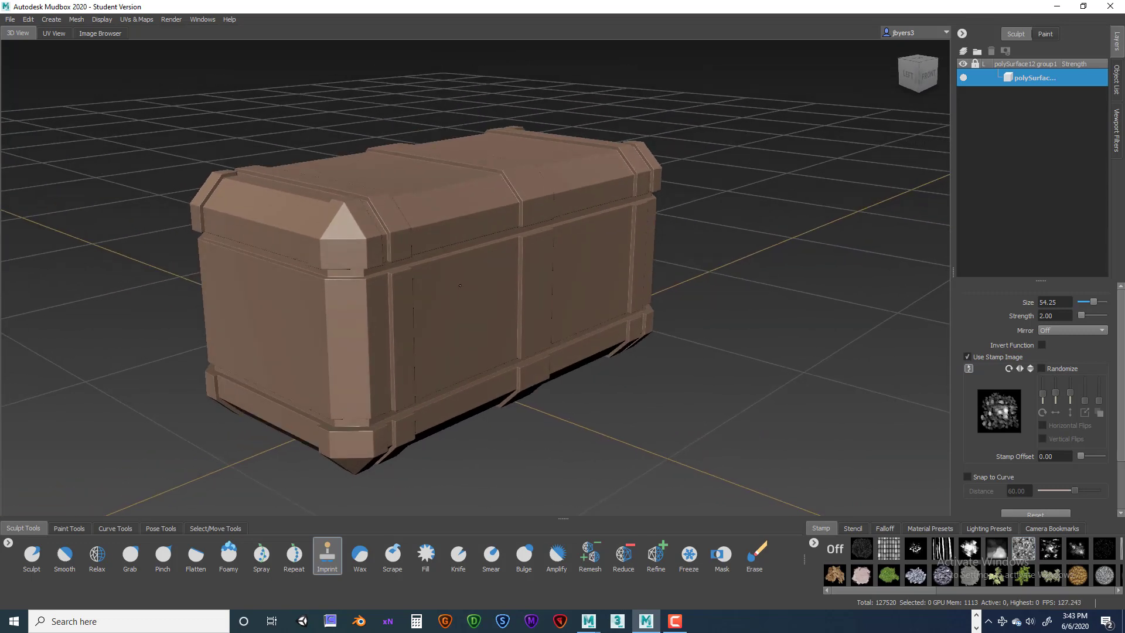
mouse_move(444, 311)
left_mouse_down("alt")
mouse_move(457, 296)
mouse_move(501, 308)
mouse_move(529, 262)
mouse_move(514, 309)
mouse_move(402, 280)
mouse_move(497, 287)
mouse_move(469, 285)
left_mouse_up("alt")
mouse_move(603, 279)
left_mouse_down("alt")
mouse_move(397, 270)
mouse_move(460, 283)
mouse_move(552, 279)
mouse_move(411, 263)
mouse_move(513, 279)
mouse_move(522, 293)
mouse_move(447, 283)
left_mouse_up("alt")
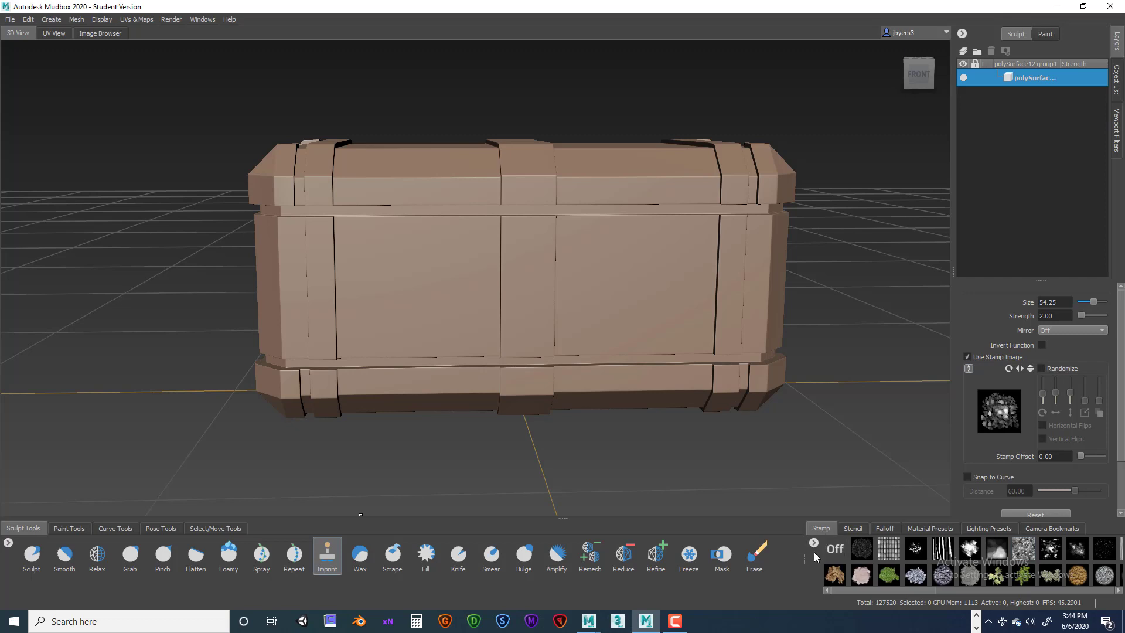
Widen the stamp tray to show the full stamp collection and reduce the Imprint brush size to 27.41.
mouse_move(804, 558)
left_mouse_down()
mouse_move(356, 573)
mouse_move(352, 562)
mouse_move(65, 567)
left_mouse_up()
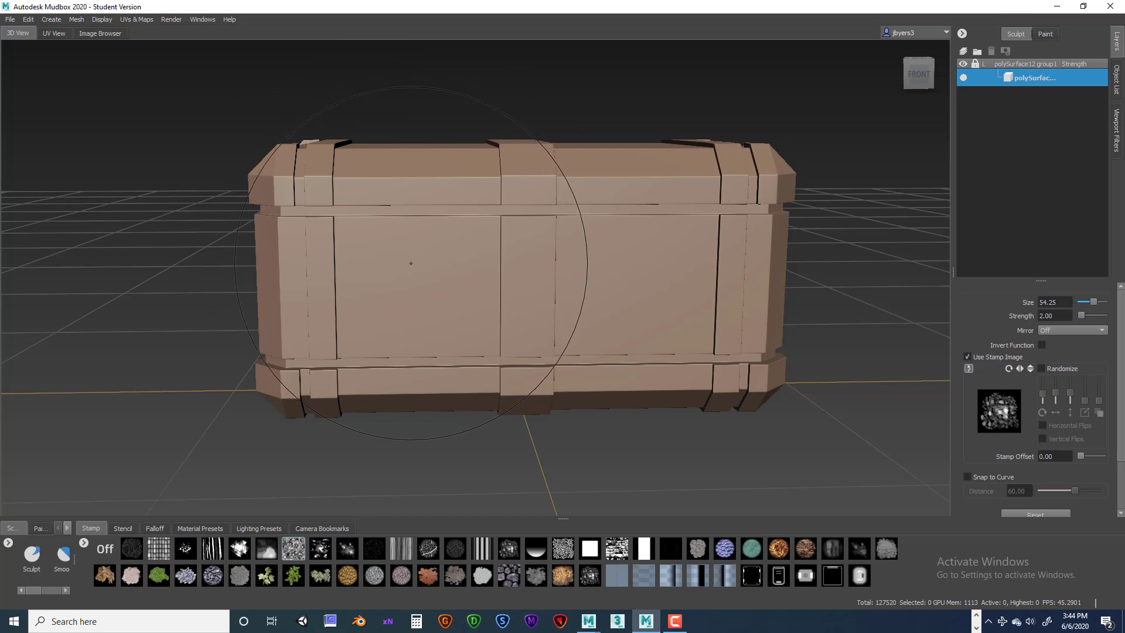
key("b")
left_click_drag(411, 263, 327, 263)
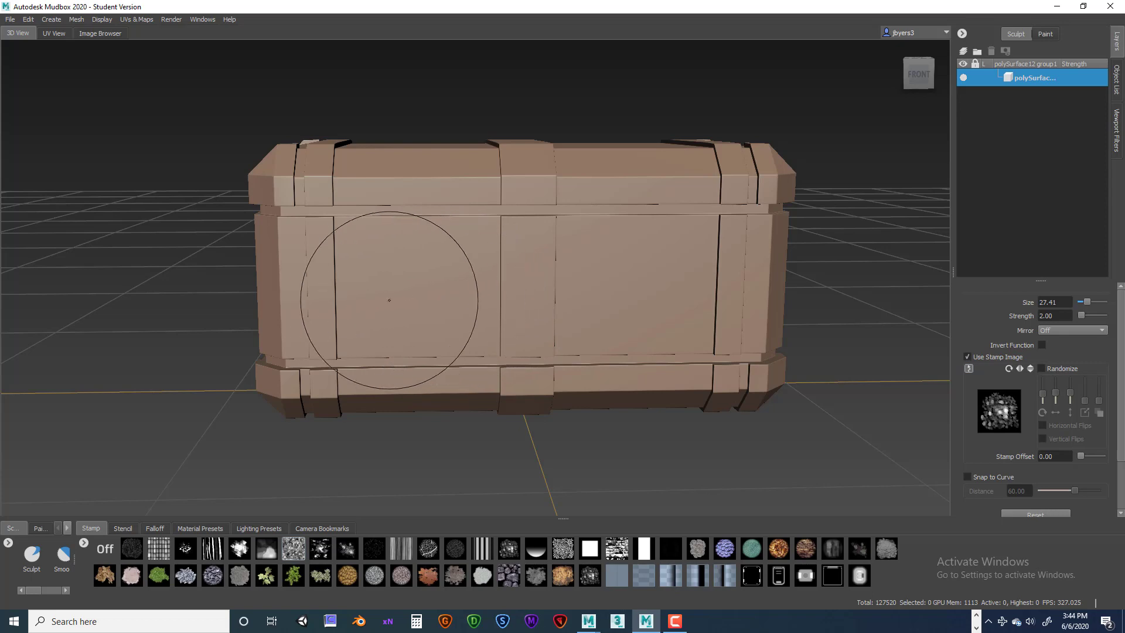
Inspect the crate's two ends and its front panels for places to add stamped detail.
mouse_move(389, 289)
left_mouse_down("alt")
mouse_move(507, 301)
mouse_move(444, 280)
mouse_move(434, 251)
mouse_move(317, 262)
mouse_move(580, 267)
mouse_move(495, 265)
left_mouse_up("alt")
left_click_drag(565, 220, 485, 266, "alt")
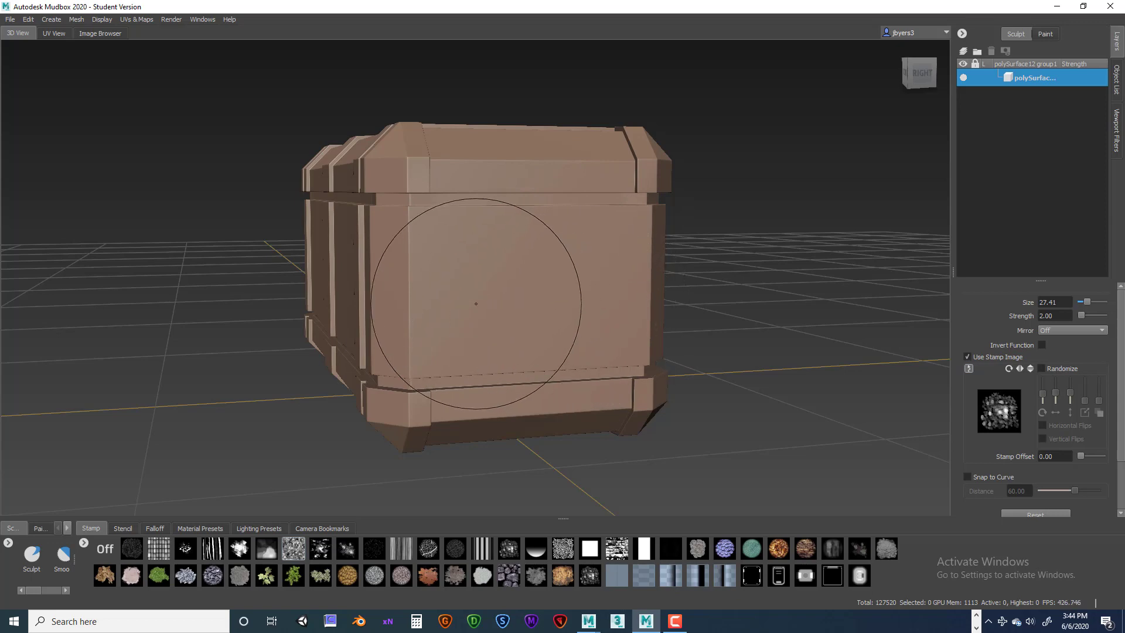
left_click_drag(476, 304, 563, 322, "alt")
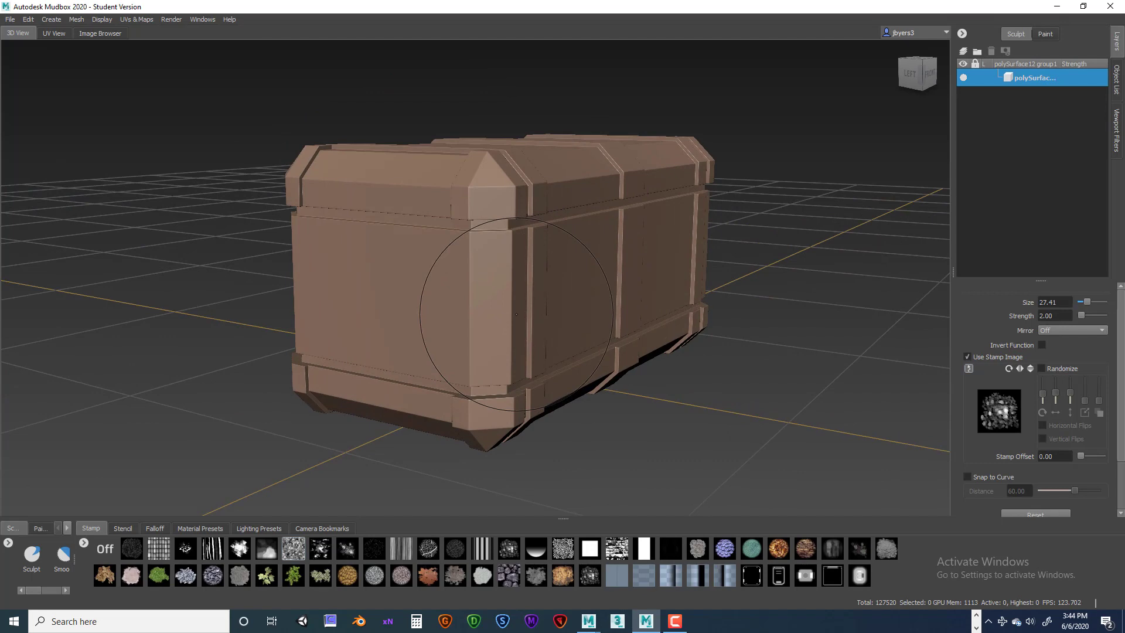
left_click_drag(446, 267, 543, 249, "alt")
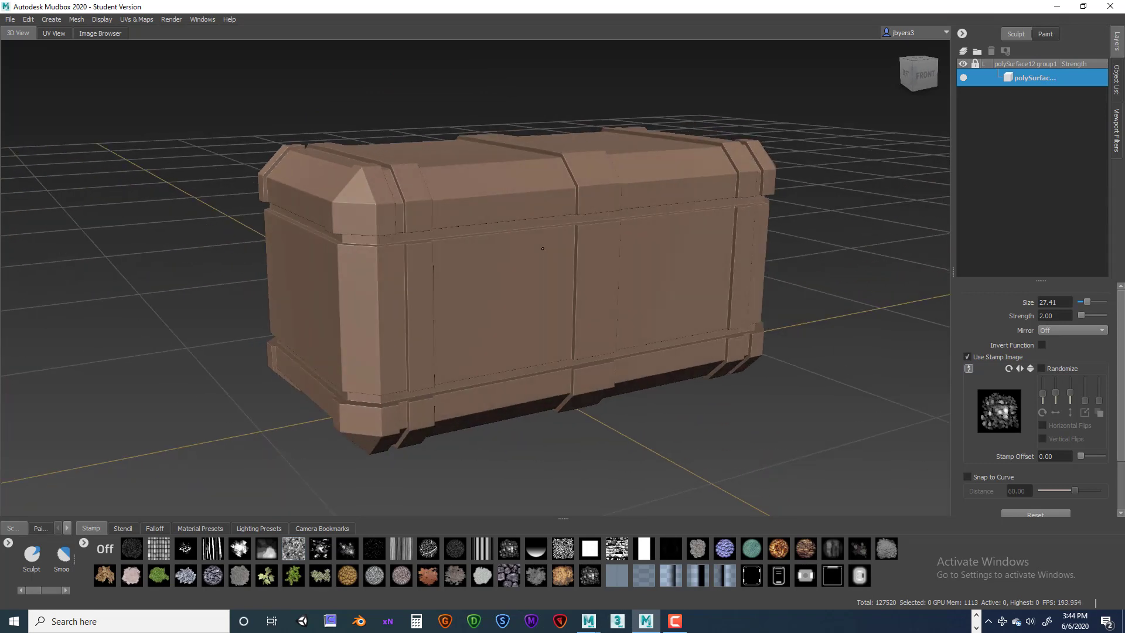
left_click_drag(256, 154, 46, 51, "alt")
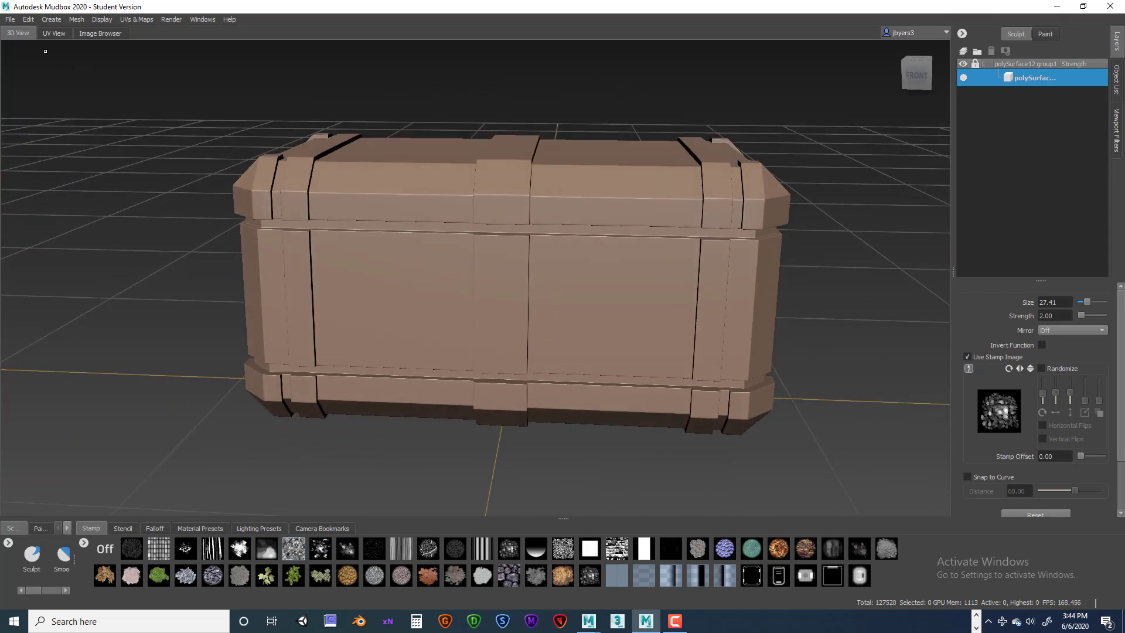
left_click(12, 20)
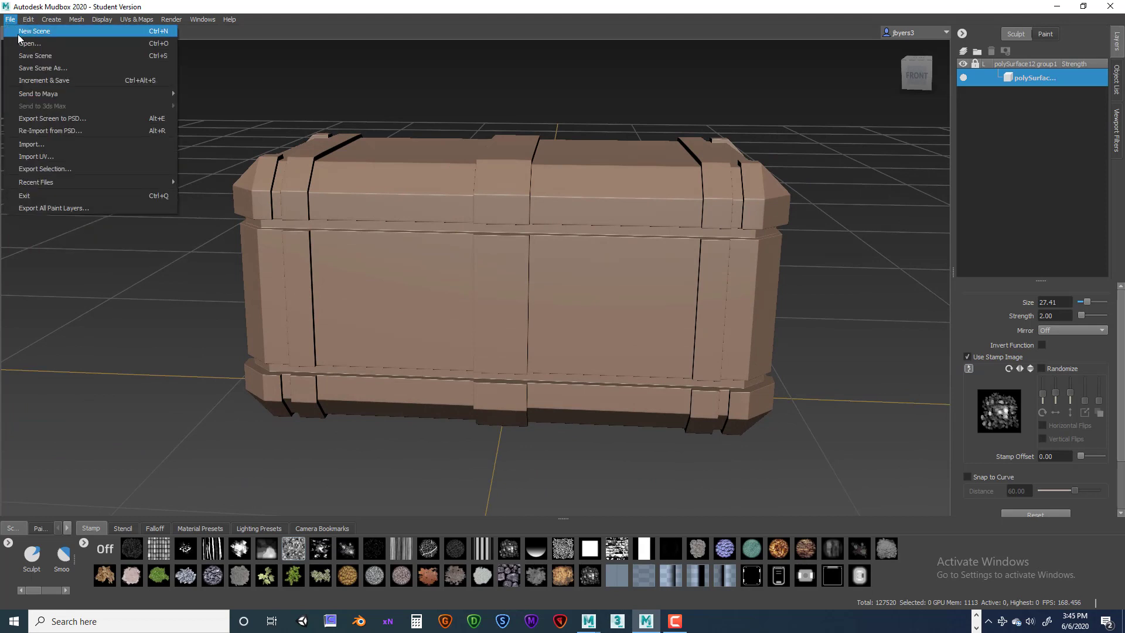
left_click(410, 68)
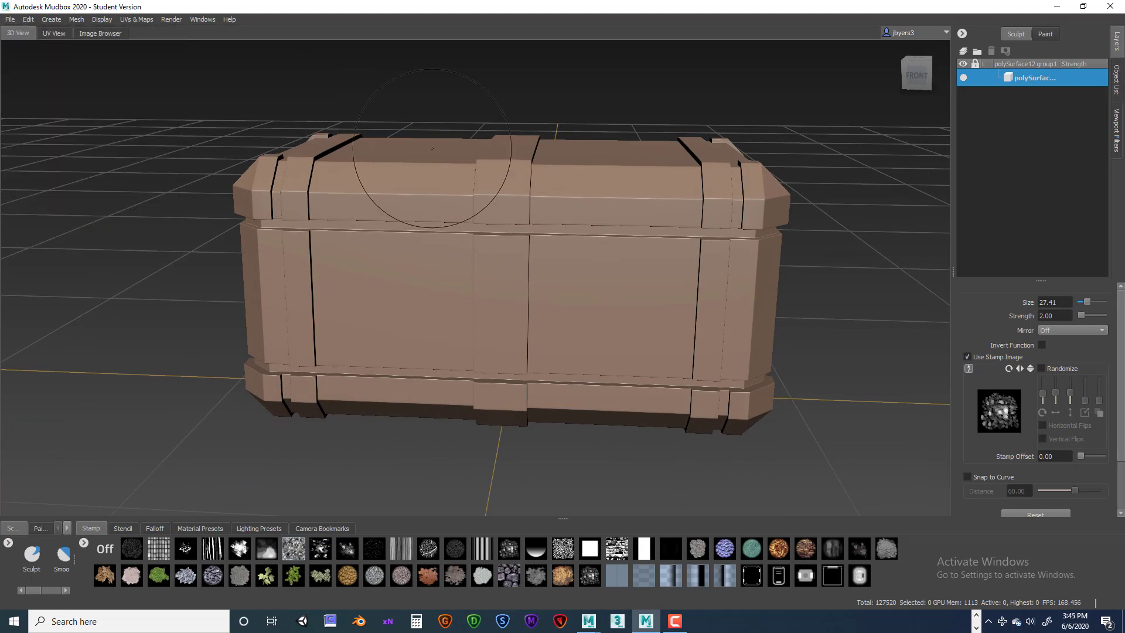
left_click_drag(484, 150, 579, 160, "alt")
mouse_move(579, 160)
middle_mouse_down("alt")
mouse_move(670, 182)
mouse_move(615, 188)
middle_mouse_up("alt")
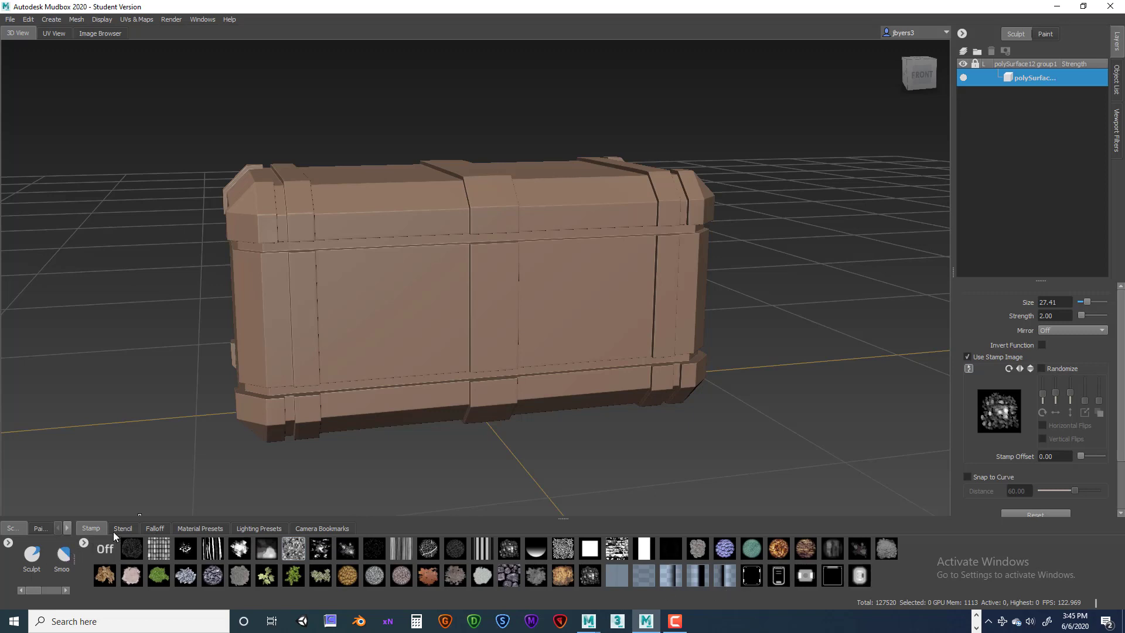
Switch to File Explorer and open the Stamps folder at Documents > Mudbox > 2020 > data.
left_click(1057, 8)
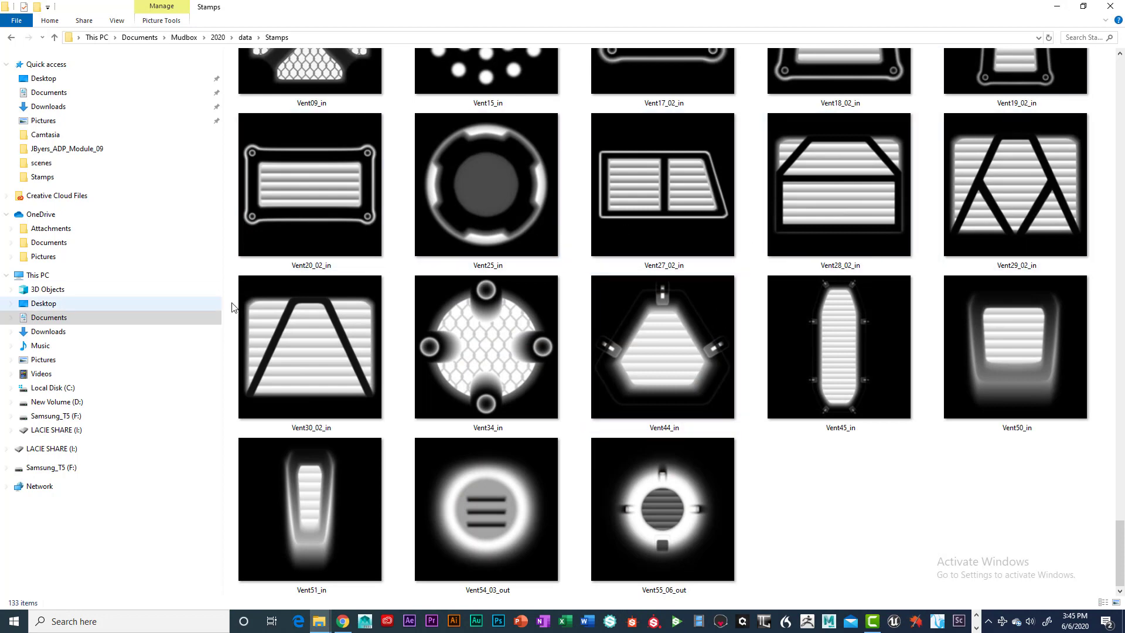
scroll(405, 264, "up", 10)
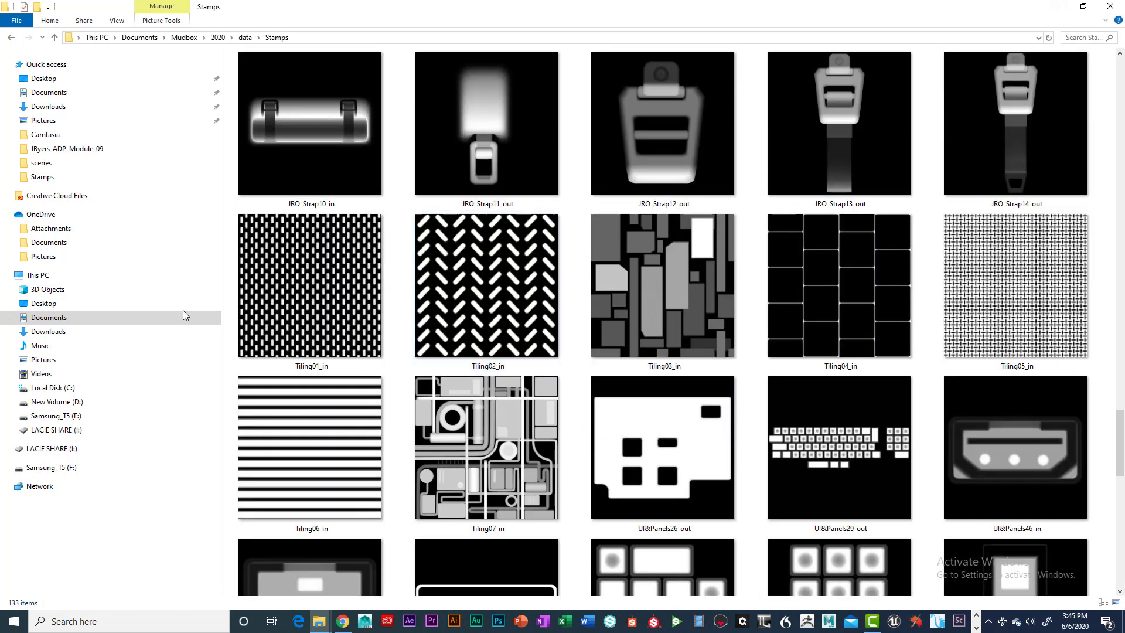
left_click(127, 319)
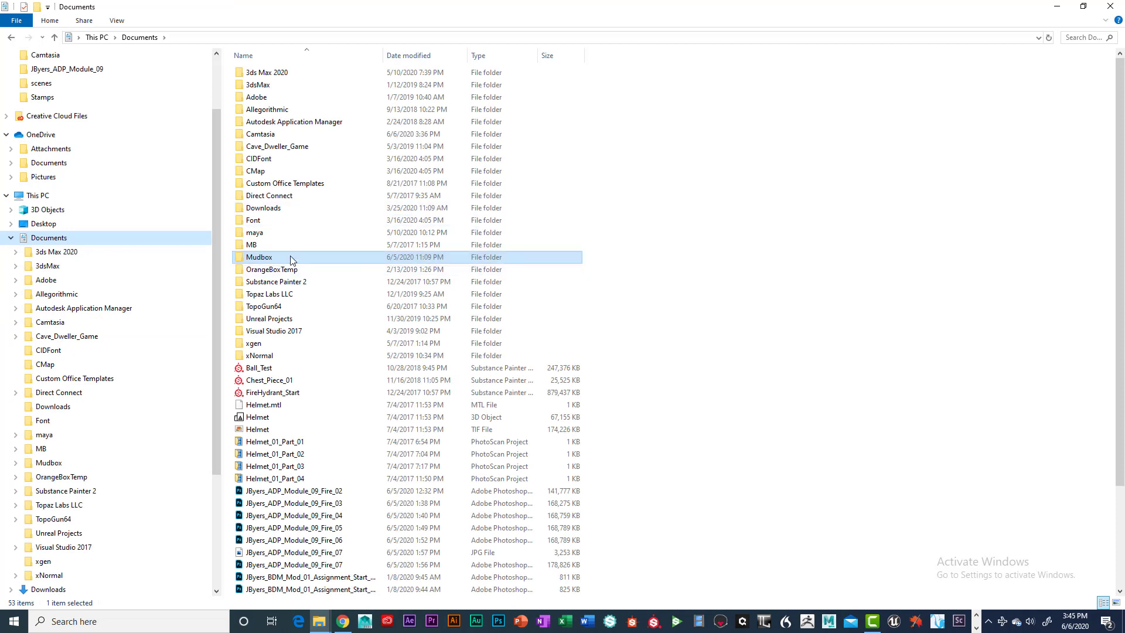
double_click(261, 259)
double_click(253, 85)
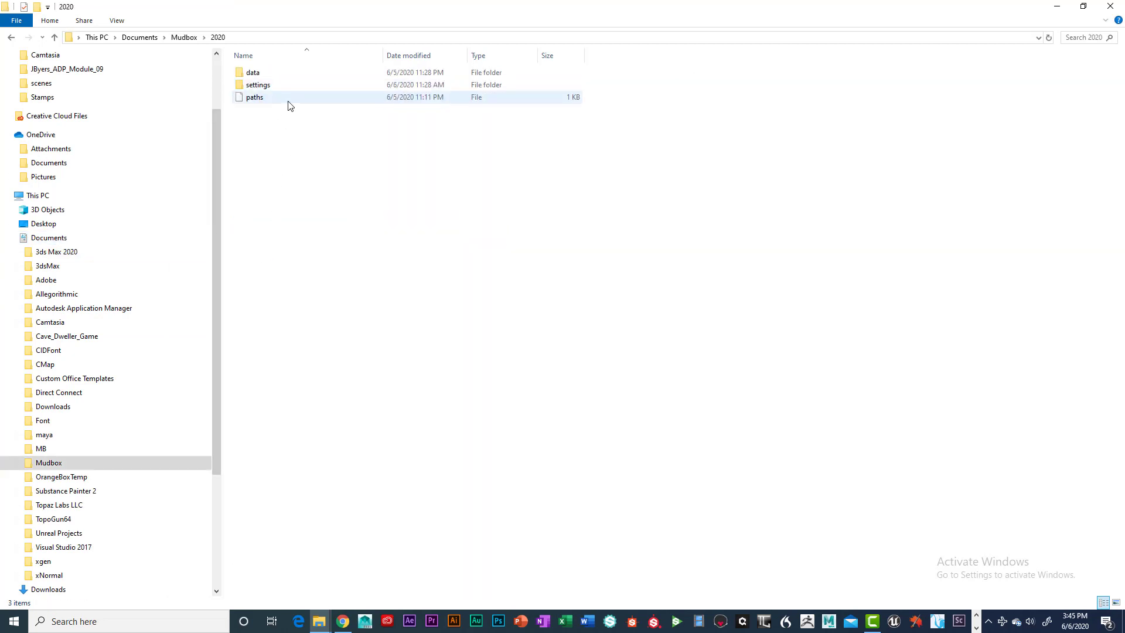
left_click(251, 74)
double_click(251, 74)
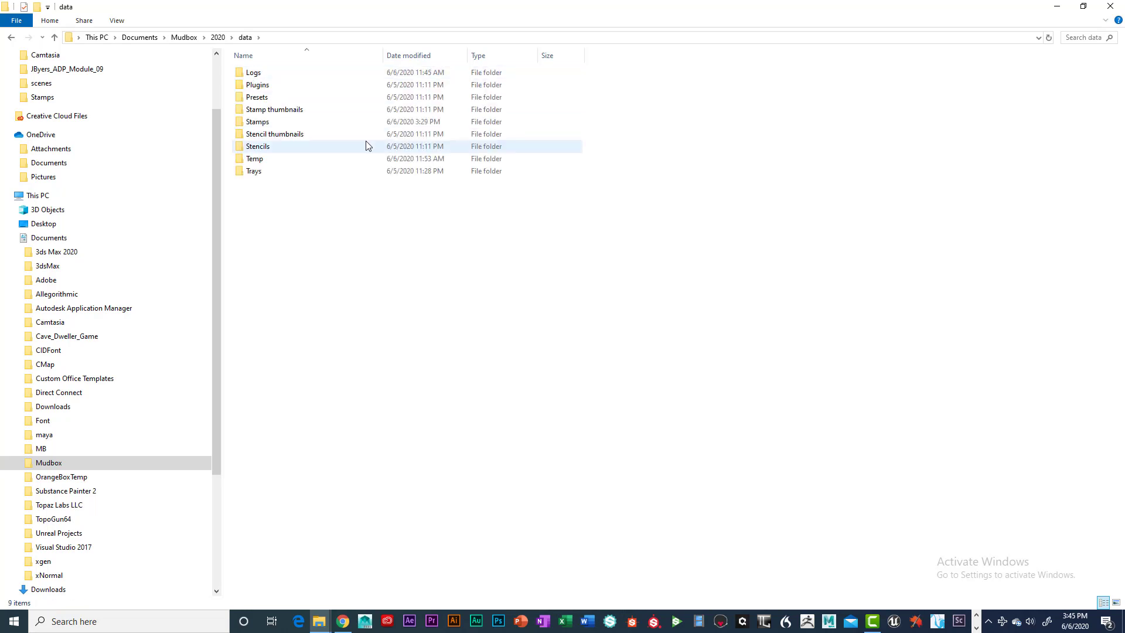
double_click(252, 127)
Browse the Stamps folder from the Armor images through Base, Bolts, Connector, Container, Strap, Tiling and UI&Panels to the Vent images.
scroll(510, 189, "down", 5)
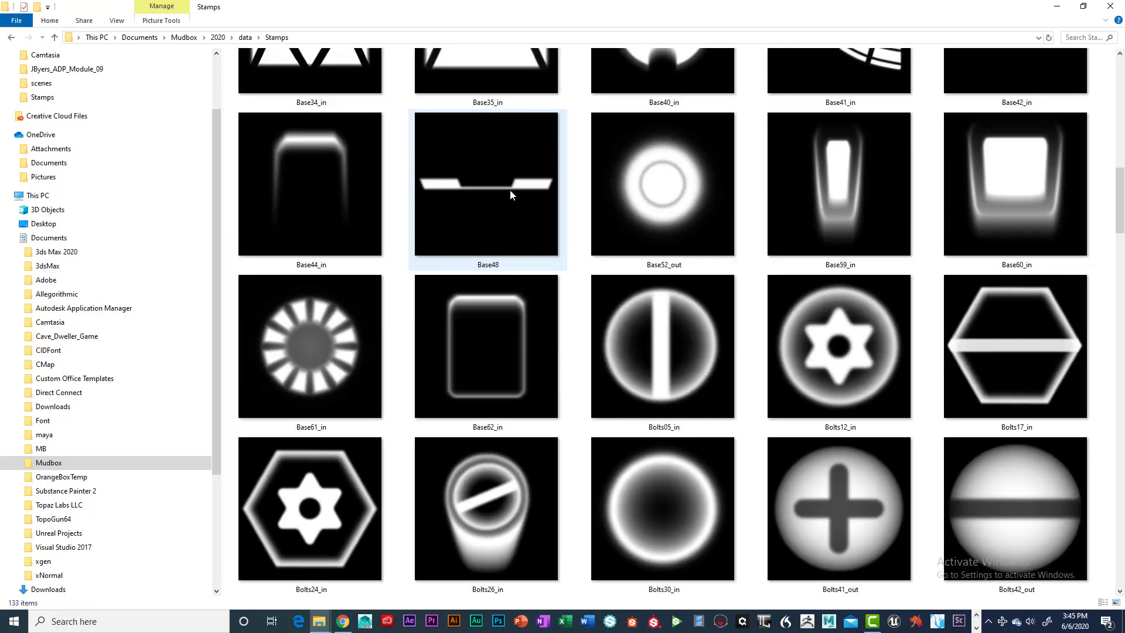
scroll(551, 208, "up", 5)
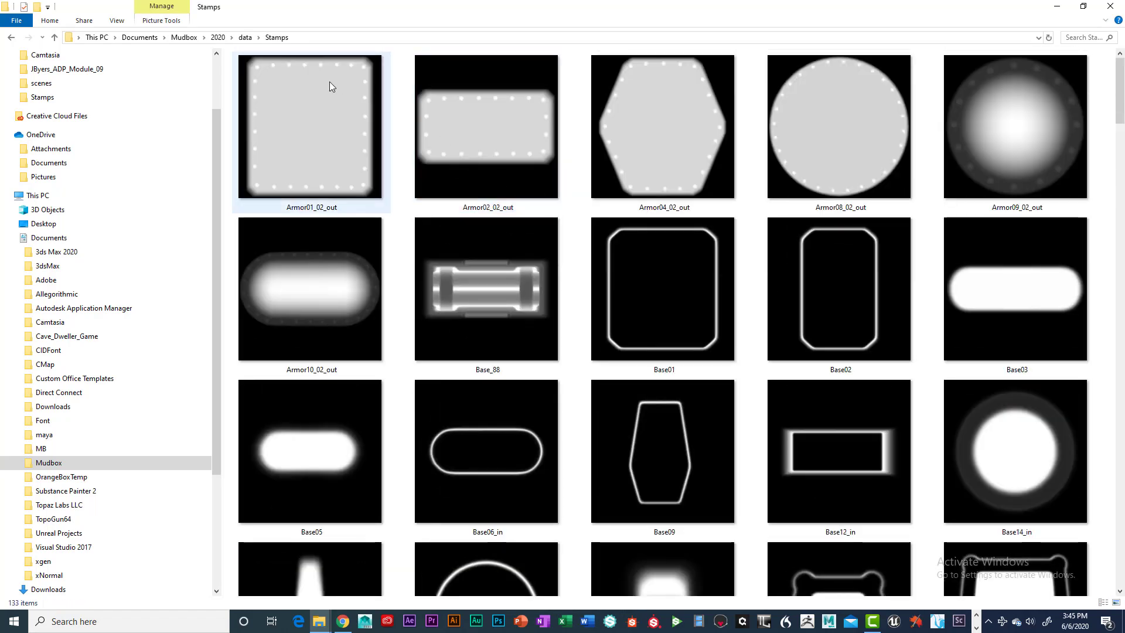
scroll(440, 173, "down", 3)
scroll(419, 172, "down", 7)
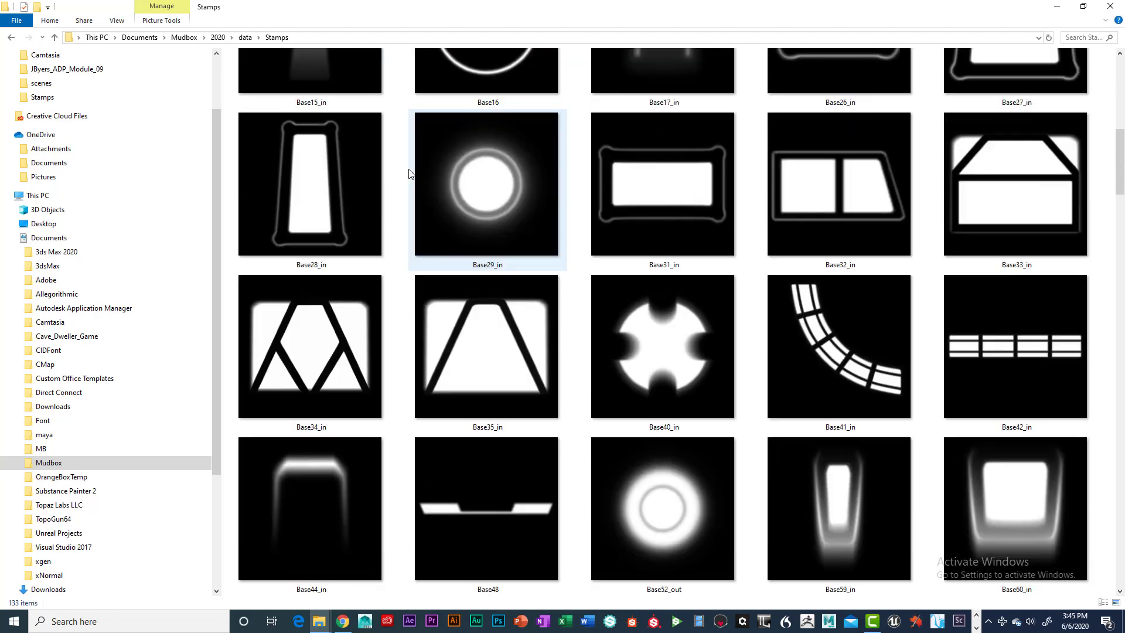
scroll(441, 176, "down", 4)
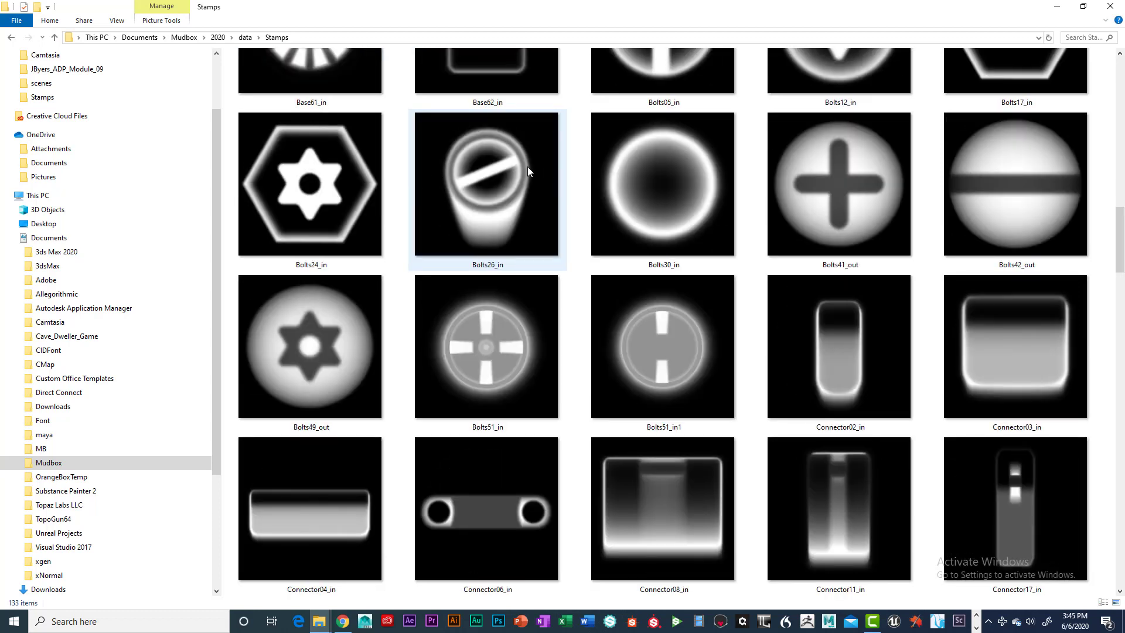
scroll(550, 170, "down", 7)
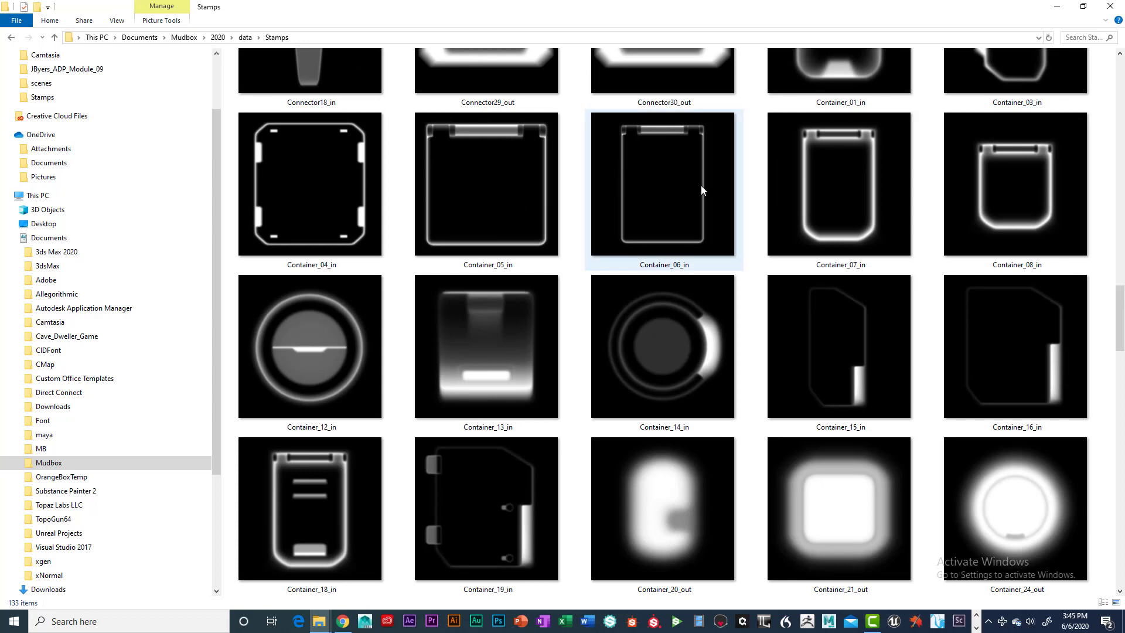
scroll(703, 184, "down", 4)
scroll(703, 184, "down", 4)
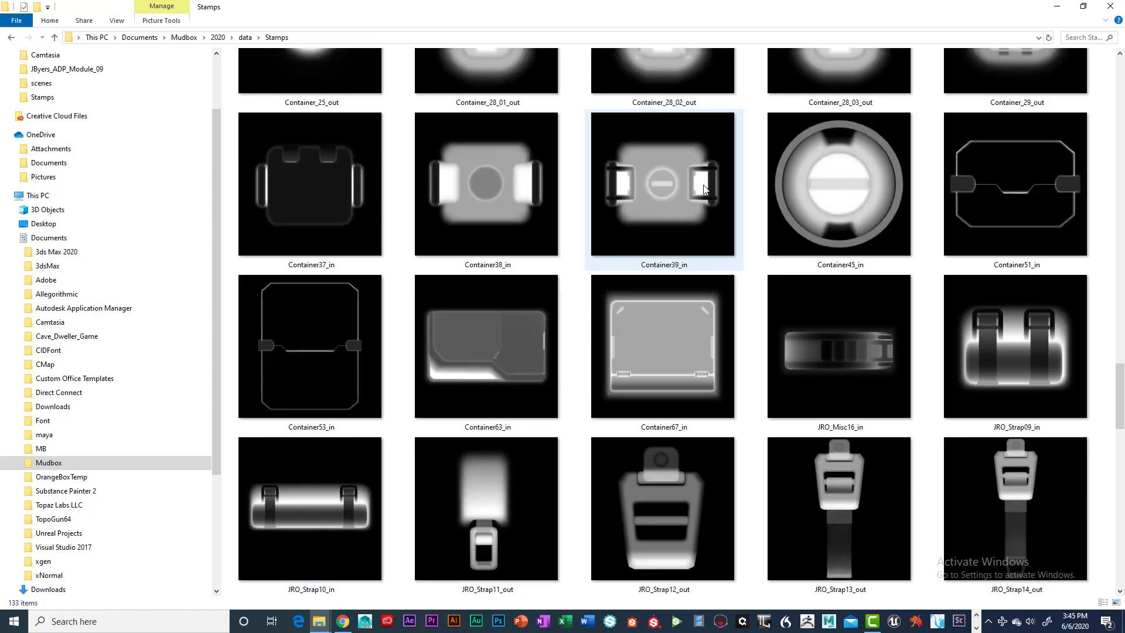
scroll(705, 189, "up", 3)
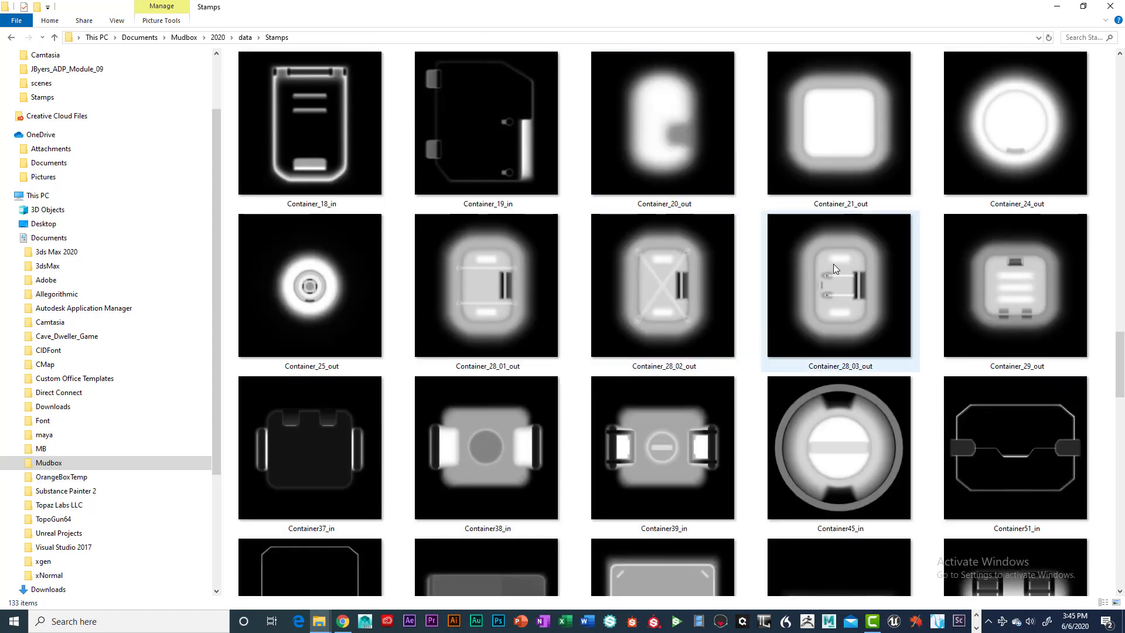
scroll(835, 268, "down", 6)
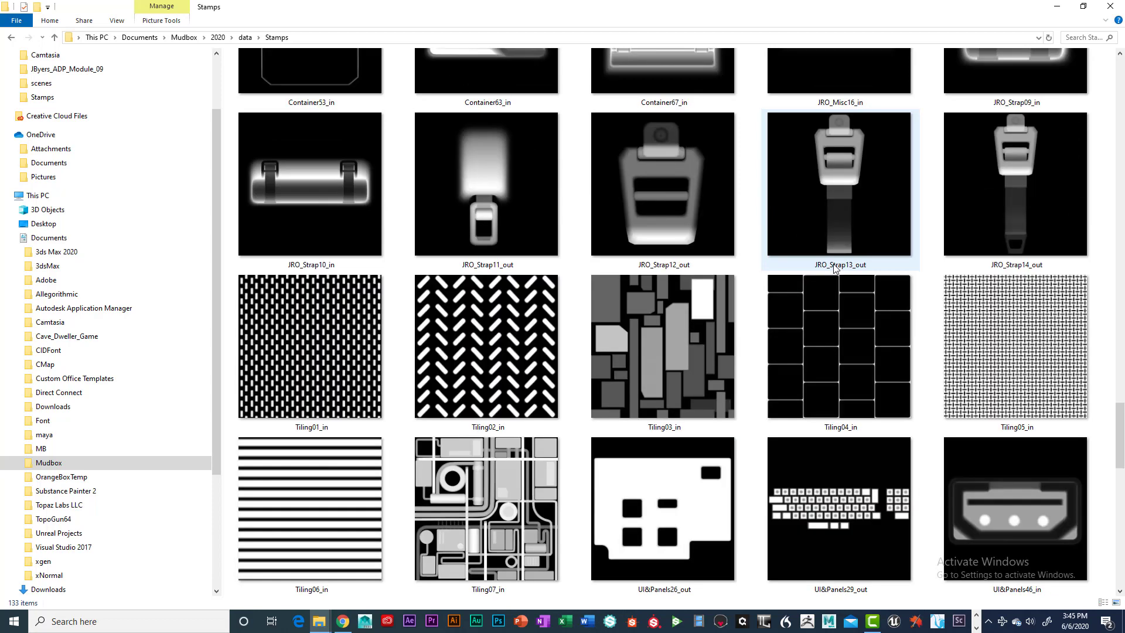
scroll(835, 268, "down", 8)
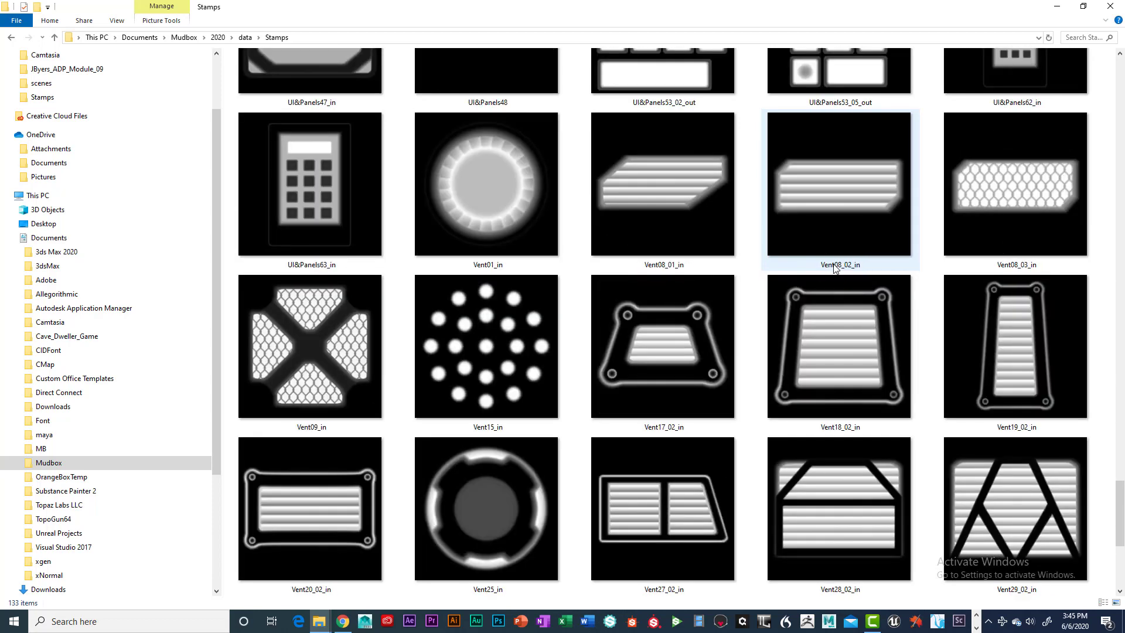
scroll(835, 268, "down", 4)
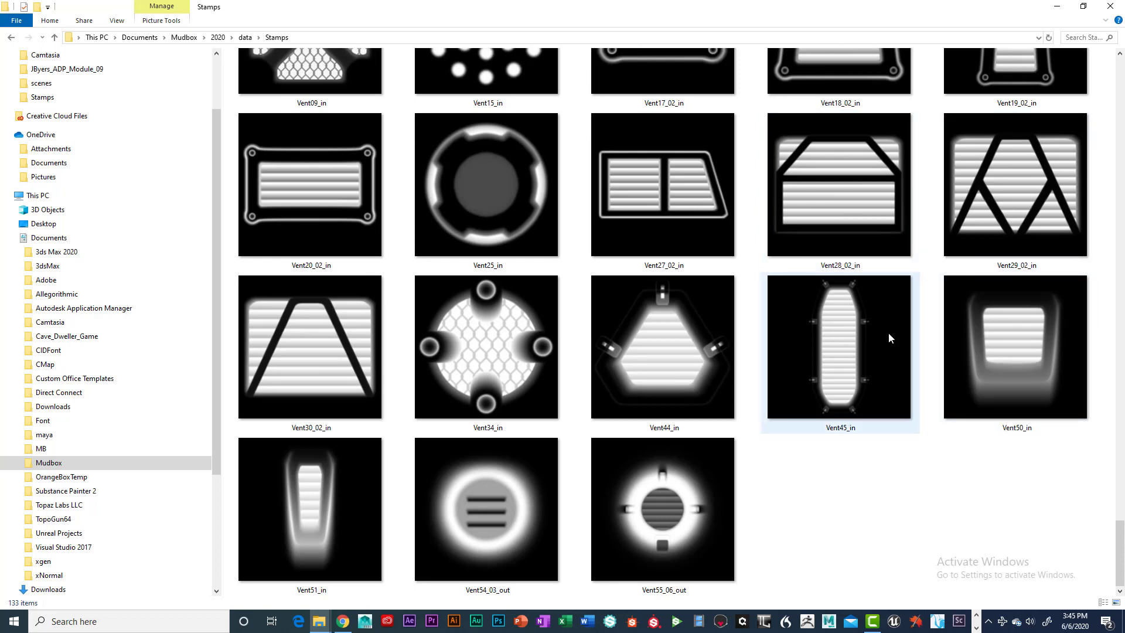
Compare the vent stamps with the panel, tiling, strap and container stamps as possible crate details.
scroll(871, 338, "up", 3)
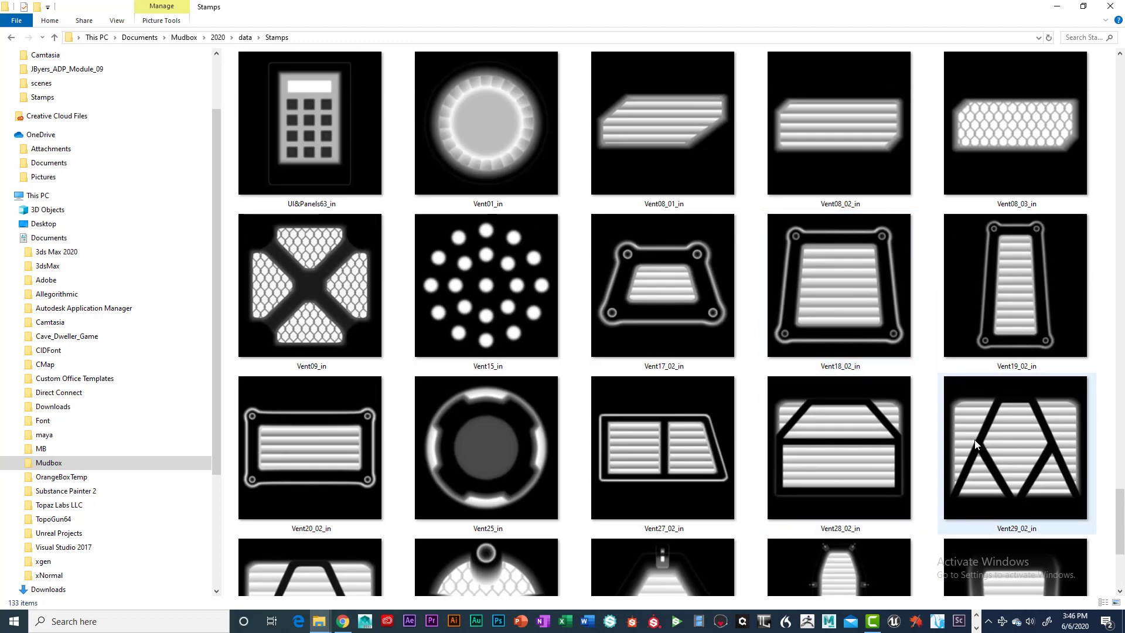
scroll(703, 433, "down", 3)
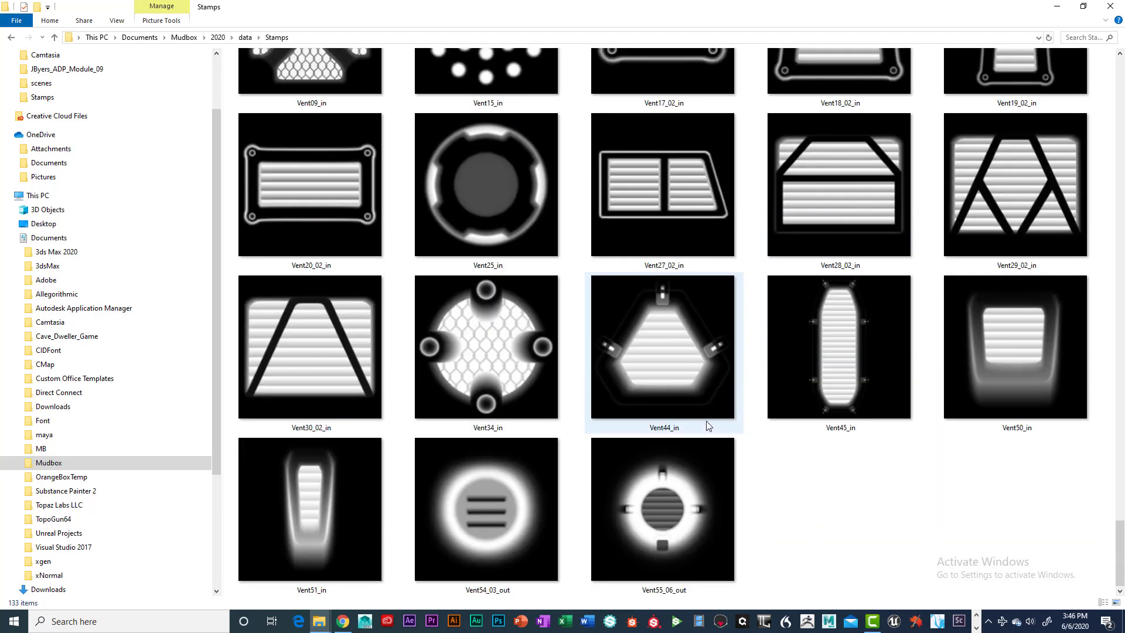
scroll(708, 424, "up", 6)
scroll(708, 424, "up", 4)
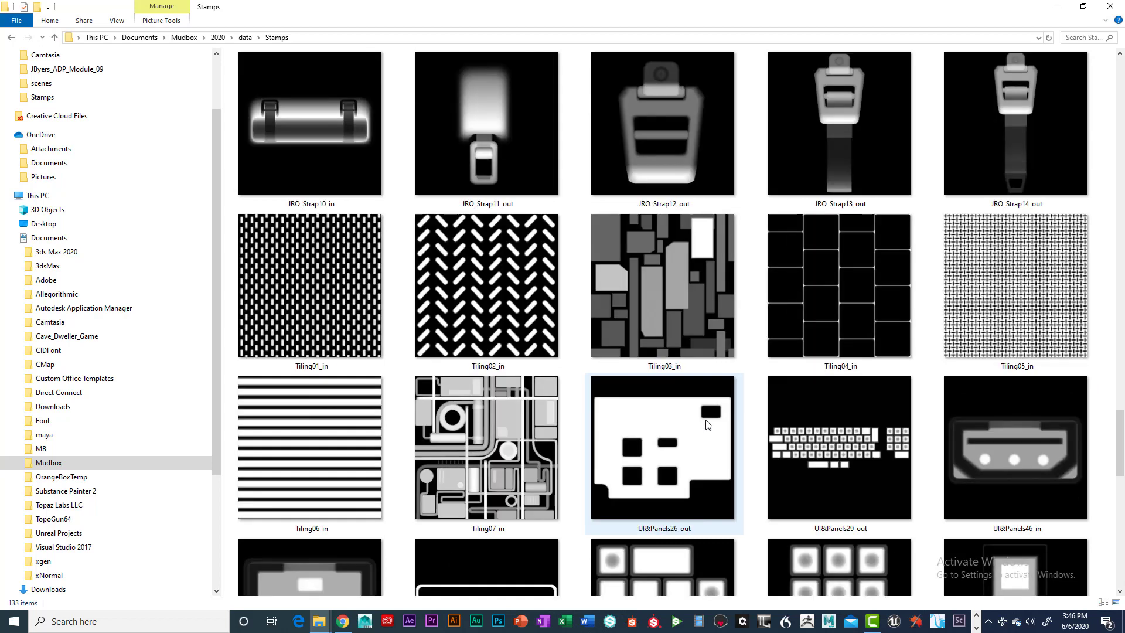
scroll(749, 433, "up", 7)
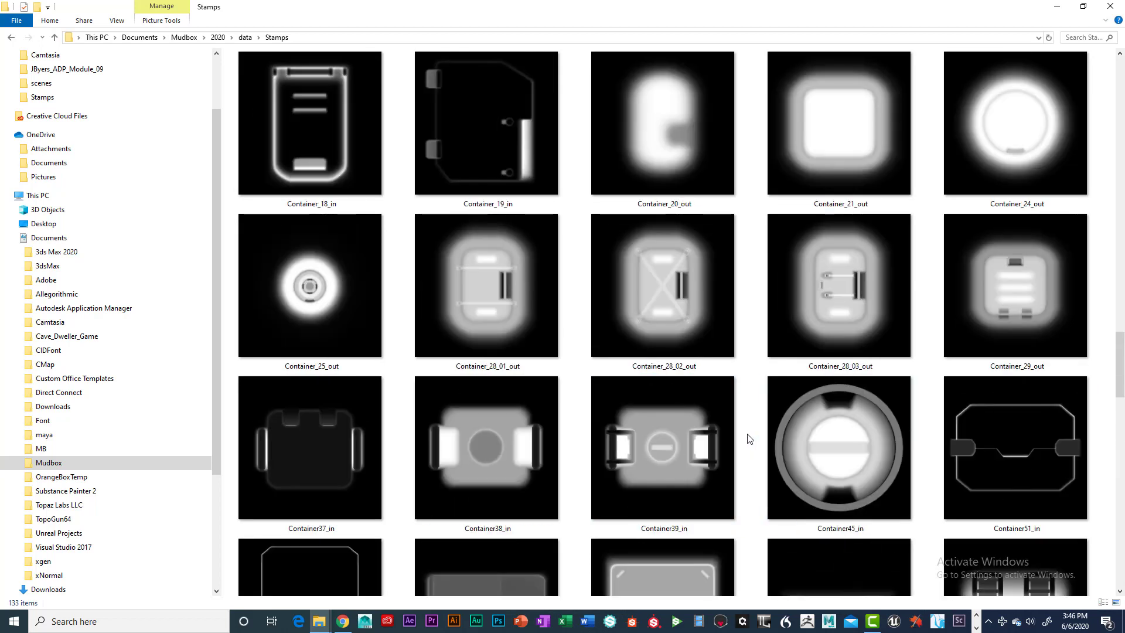
scroll(748, 438, "down", 7)
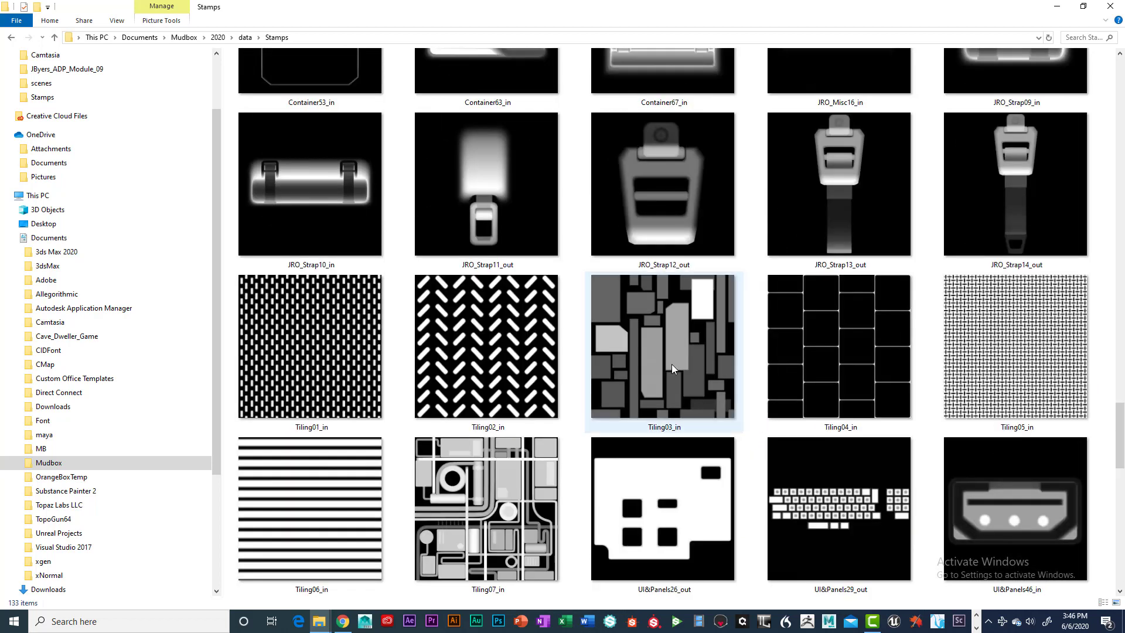
scroll(671, 368, "up", 7)
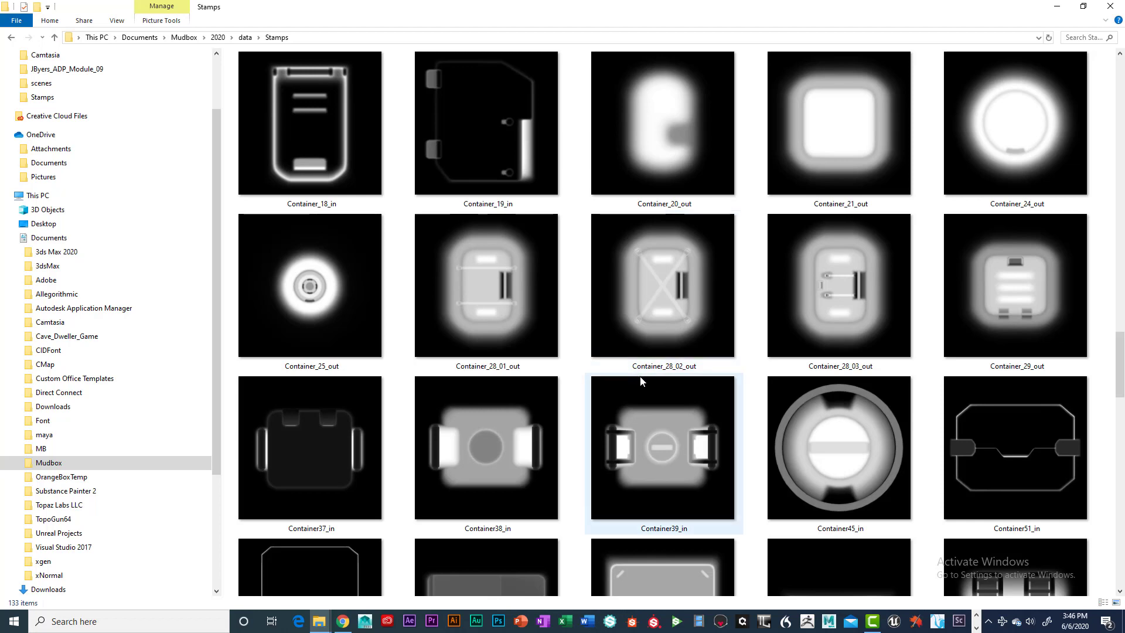
scroll(672, 394, "down", 10)
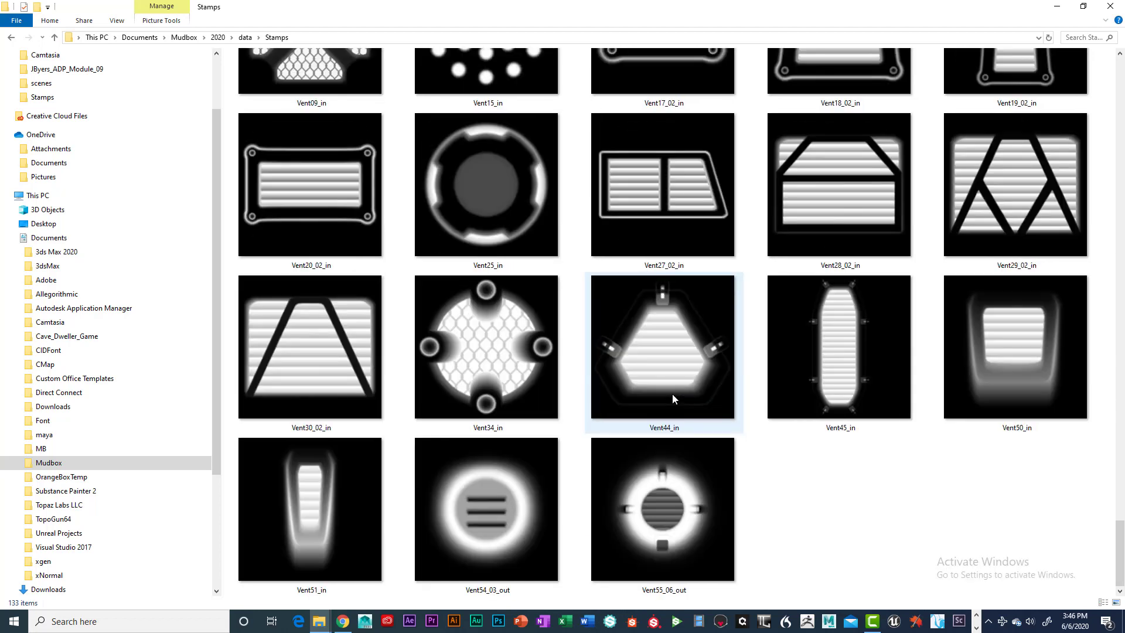
Examine the Armor and Base stamp images at the start of the Stamps folder.
scroll(673, 392, "up", 14)
scroll(673, 396, "up", 8)
scroll(673, 398, "down", 3)
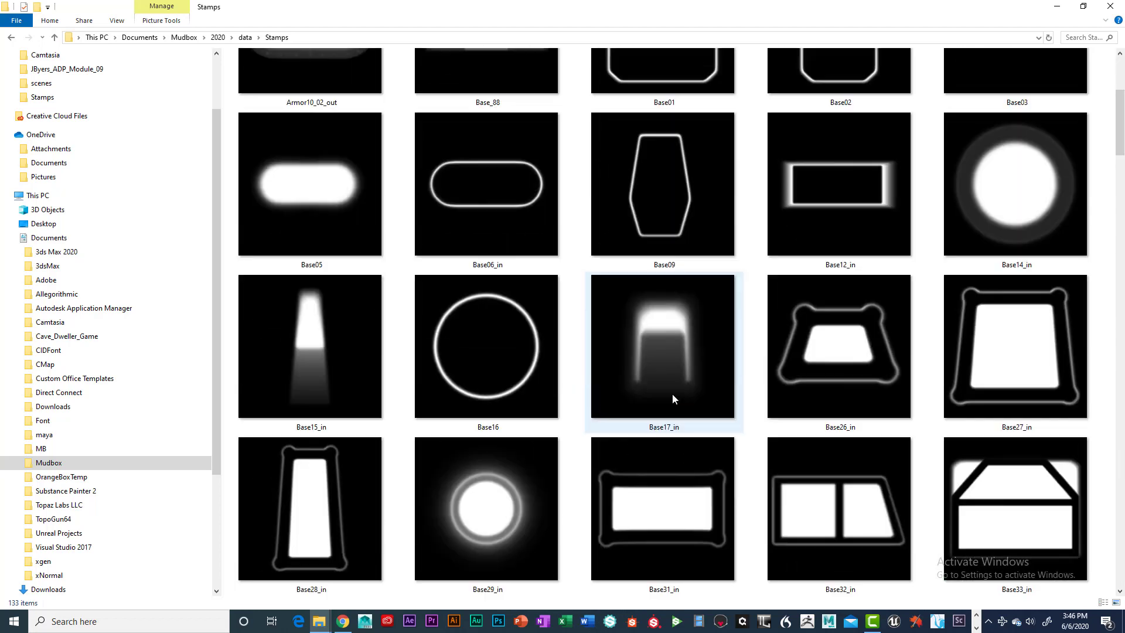
scroll(673, 399, "up", 3)
scroll(673, 398, "down", 9)
scroll(672, 398, "up", 9)
scroll(673, 399, "down", 6)
scroll(672, 399, "up", 6)
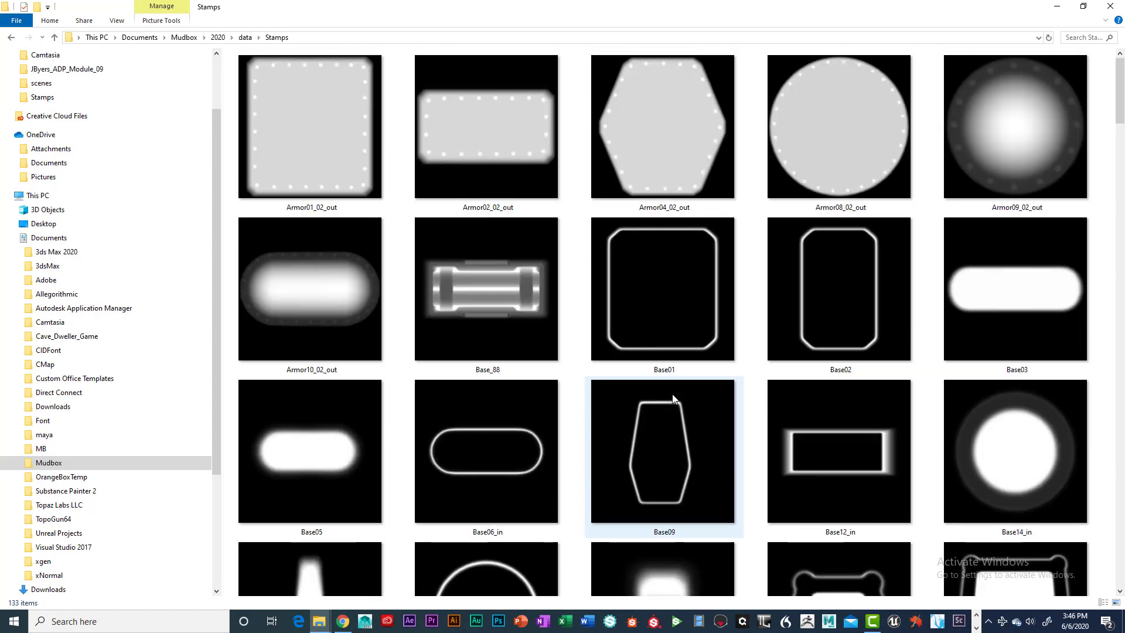
Review the bolt, container, strap, tiling and vent stamps again and select the Vent09_in image.
scroll(673, 398, "down", 3)
scroll(673, 399, "down", 6)
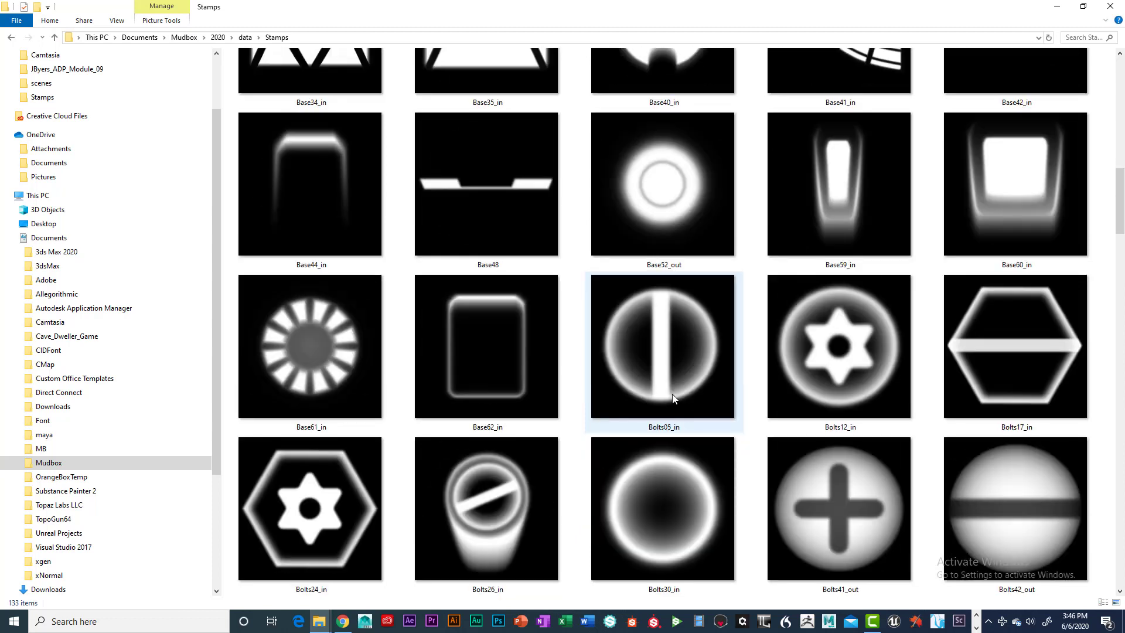
scroll(673, 399, "down", 9)
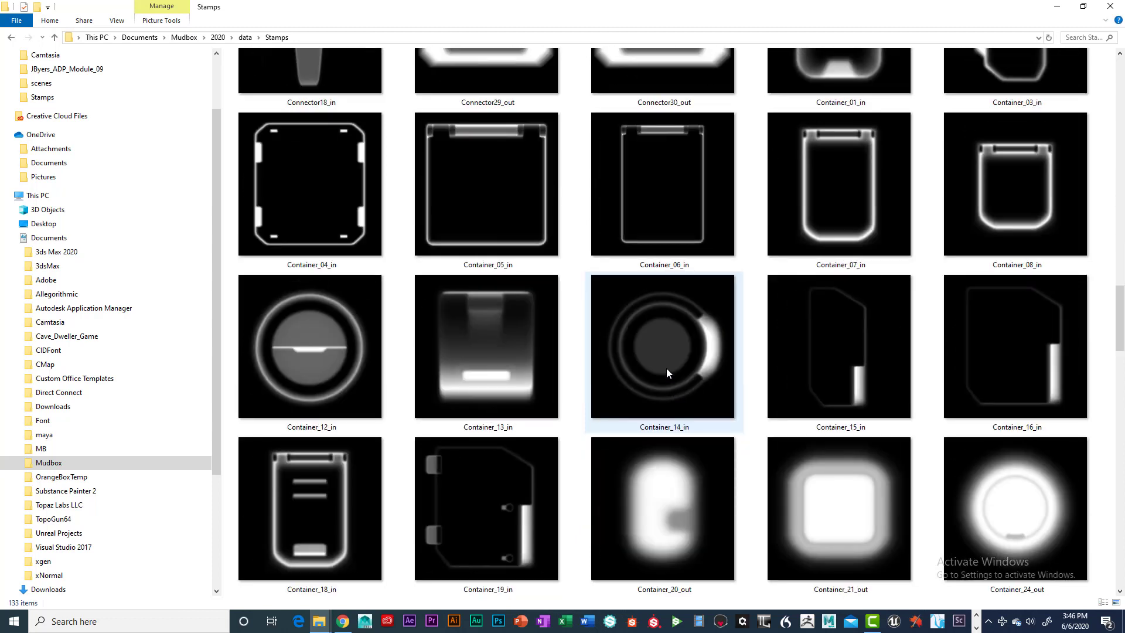
scroll(666, 368, "down", 6)
scroll(666, 368, "down", 6)
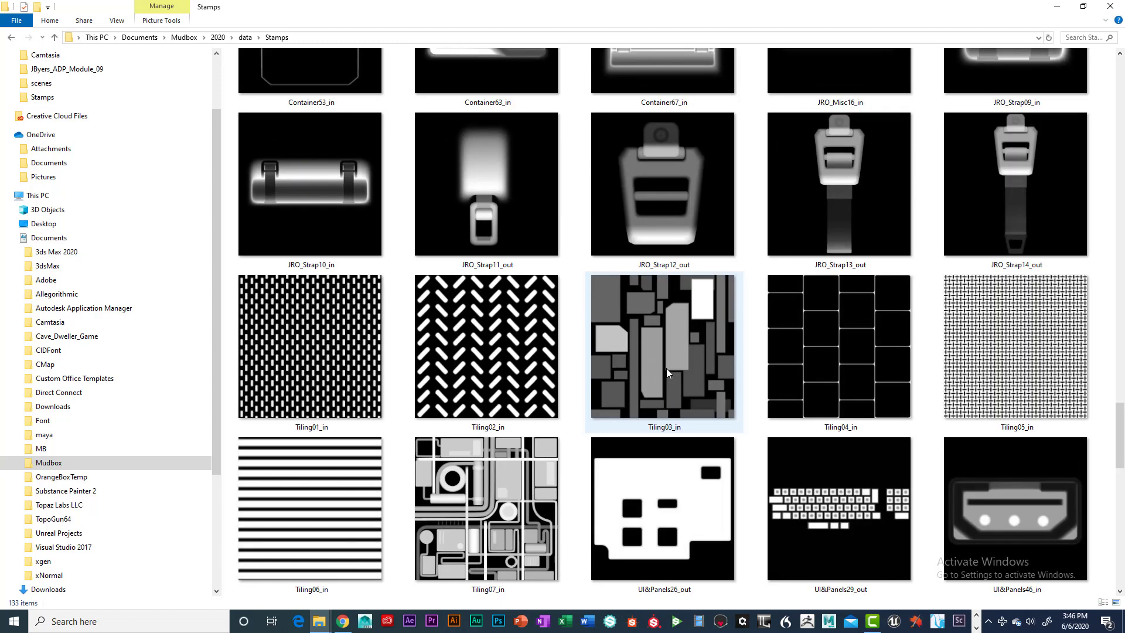
scroll(666, 368, "up", 6)
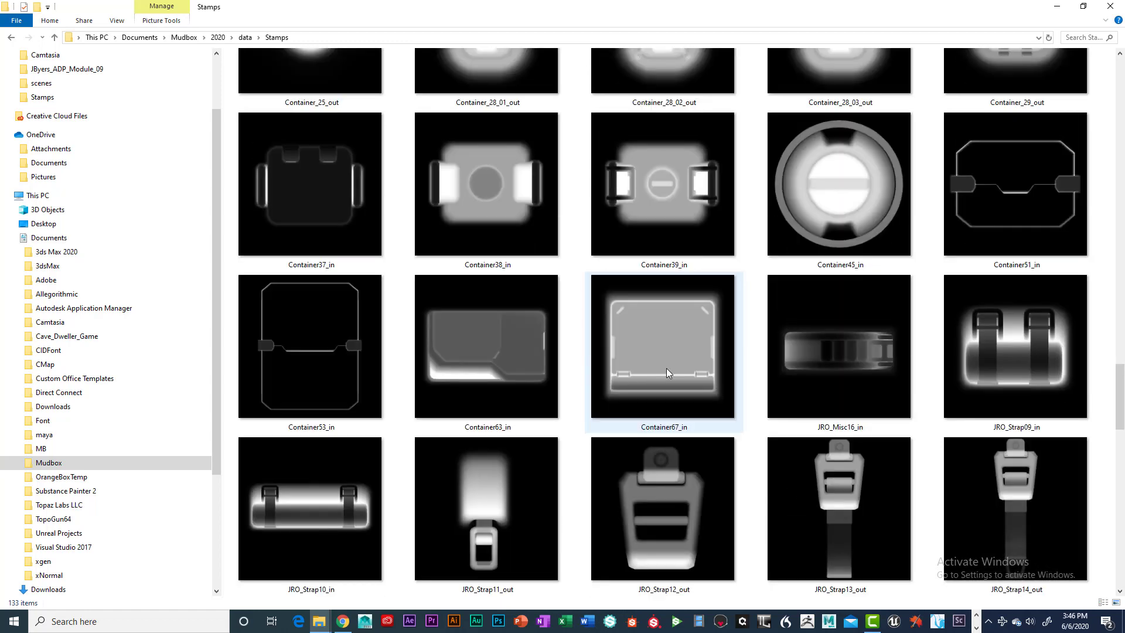
scroll(666, 368, "down", 12)
scroll(666, 368, "up", 6)
scroll(667, 370, "down", 6)
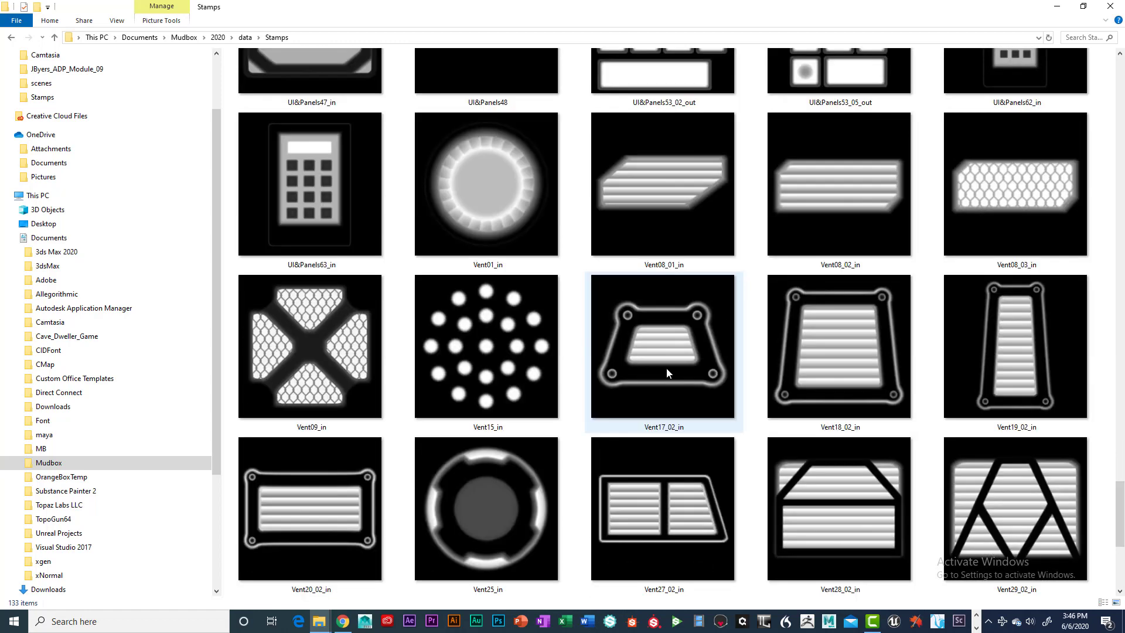
scroll(667, 371, "up", 6)
scroll(667, 370, "down", 6)
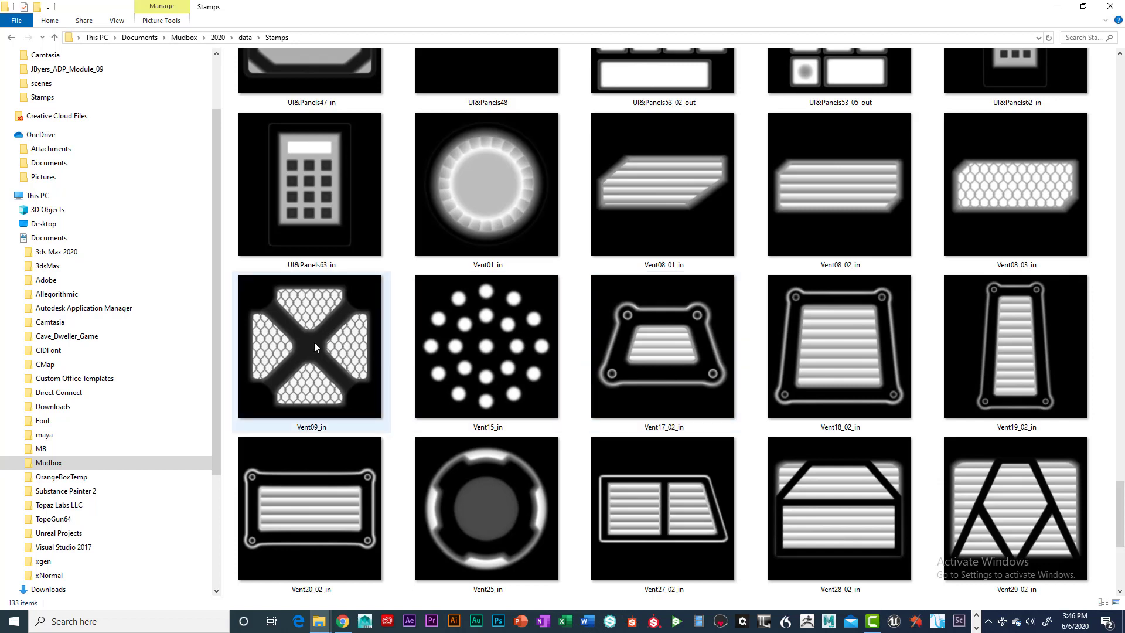
left_click(296, 342)
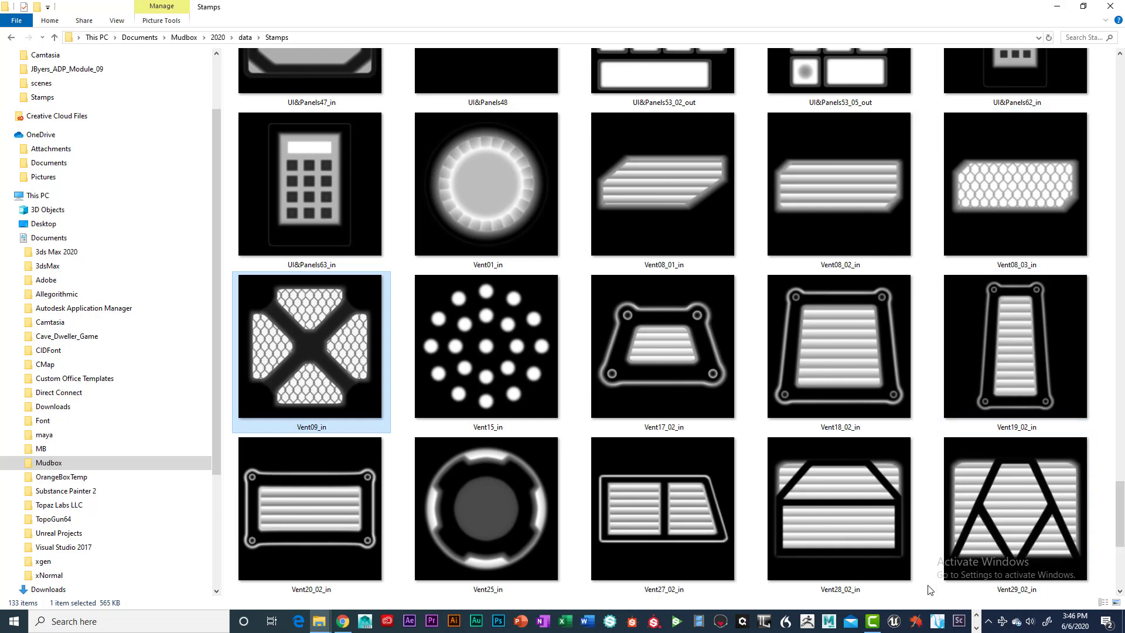
Switch to Mudbox and add the Vent09_in image from the Stamps folder as a new stamp.
left_click(977, 620)
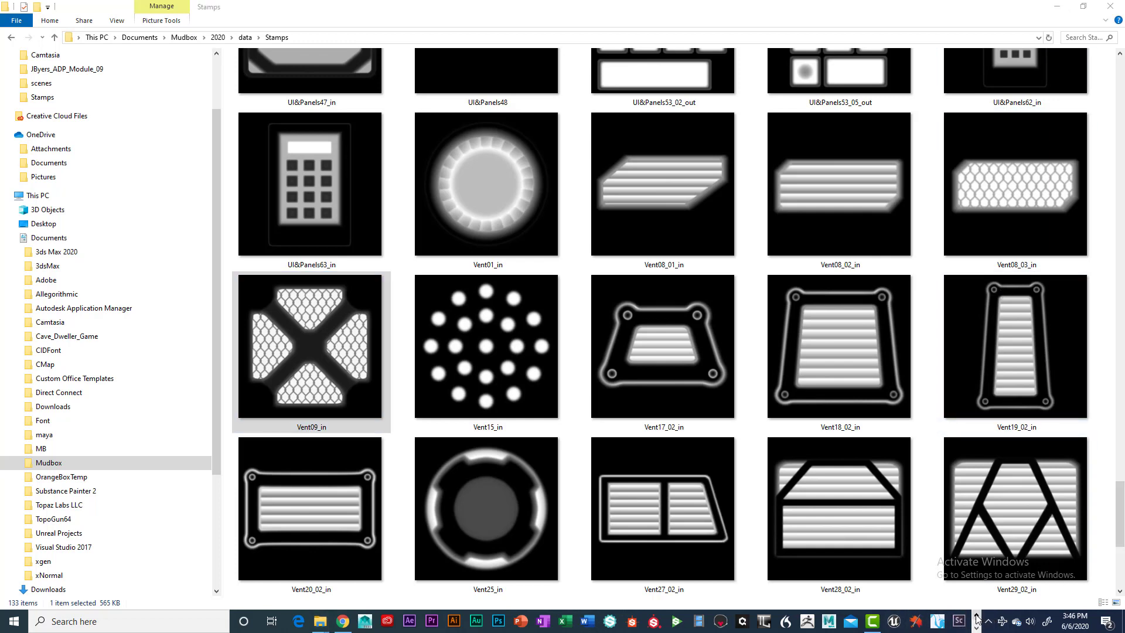
left_click(977, 627)
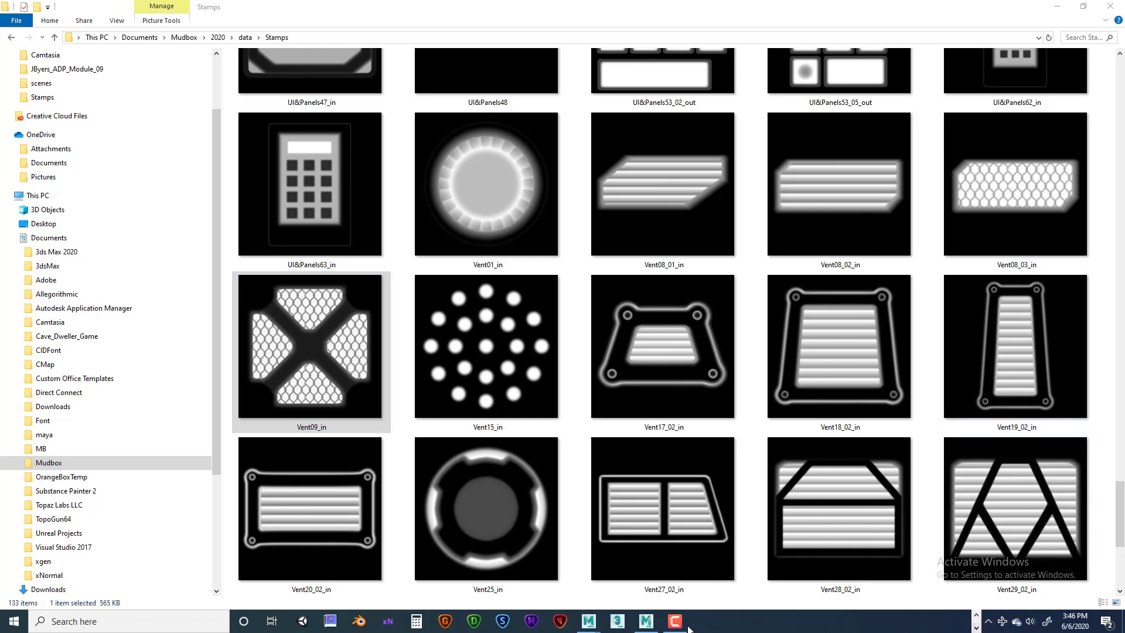
left_click(646, 620)
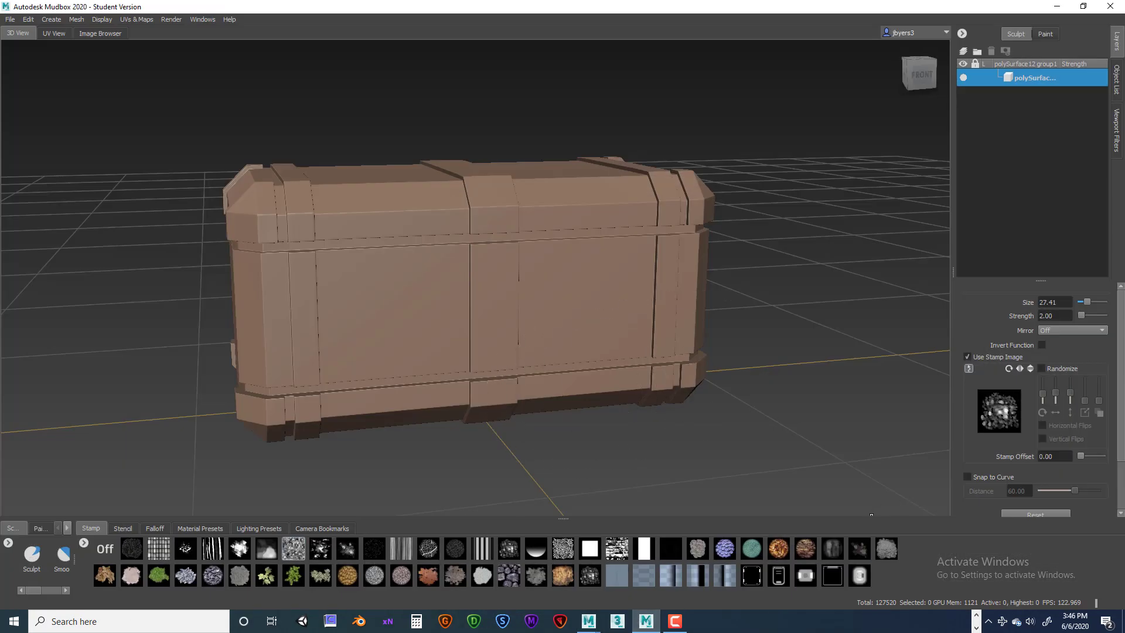
right_click(86, 542)
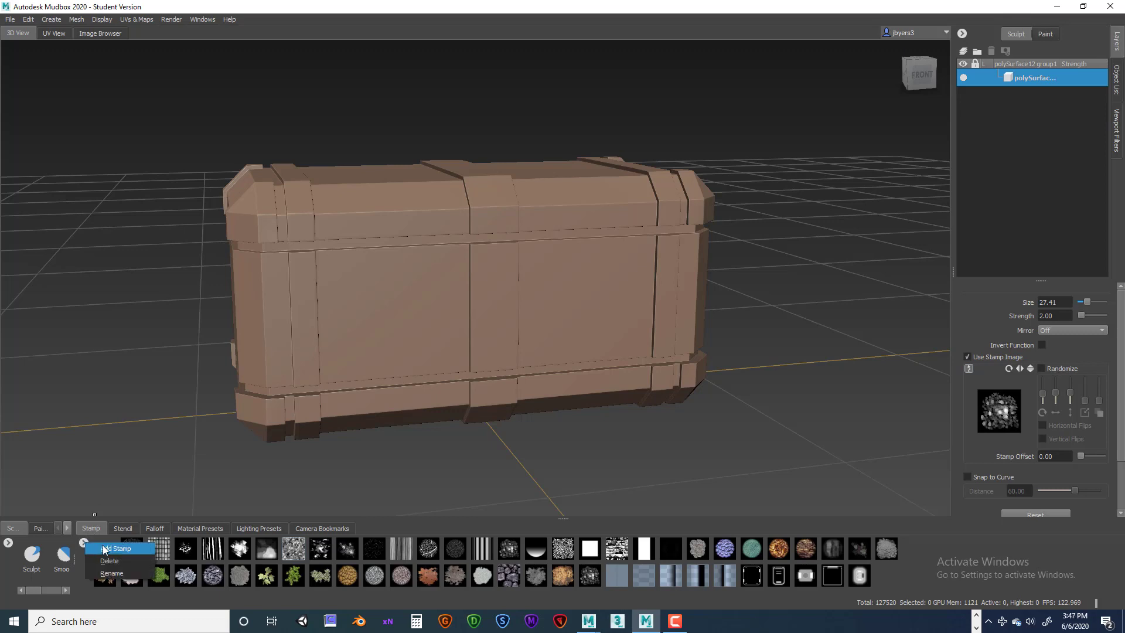
left_click(110, 549)
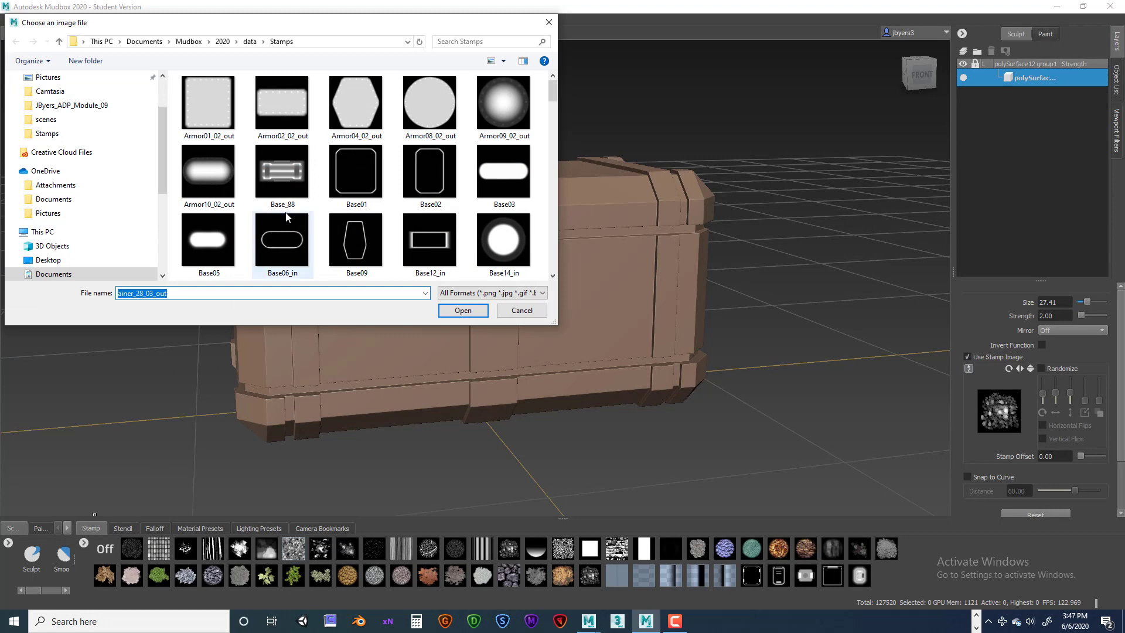
scroll(371, 203, "down", 3)
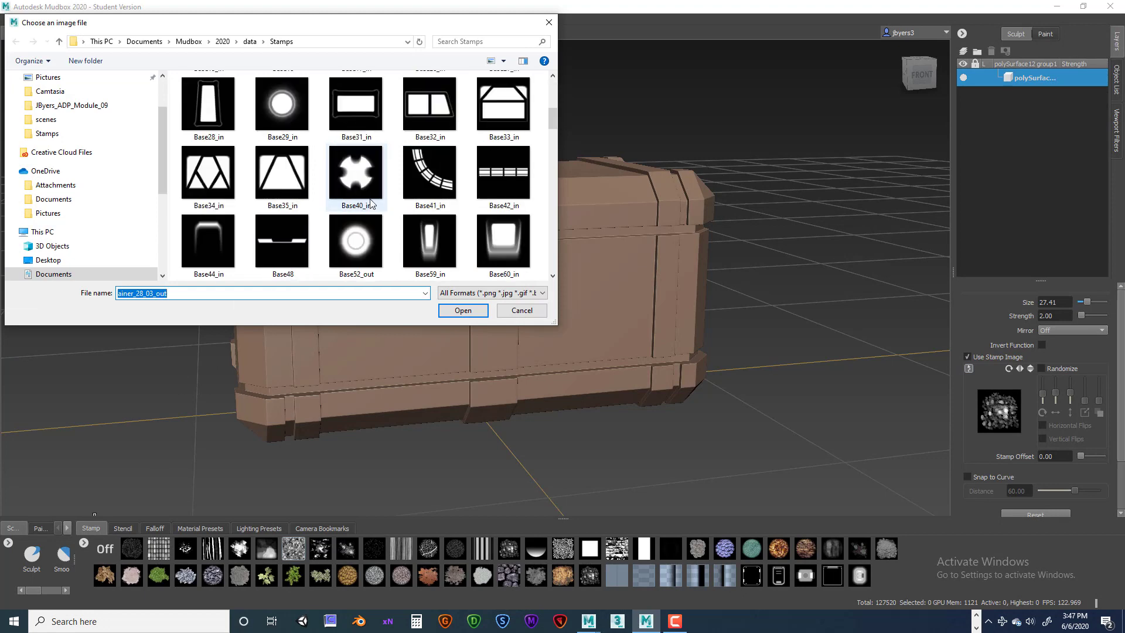
scroll(370, 204, "down", 9)
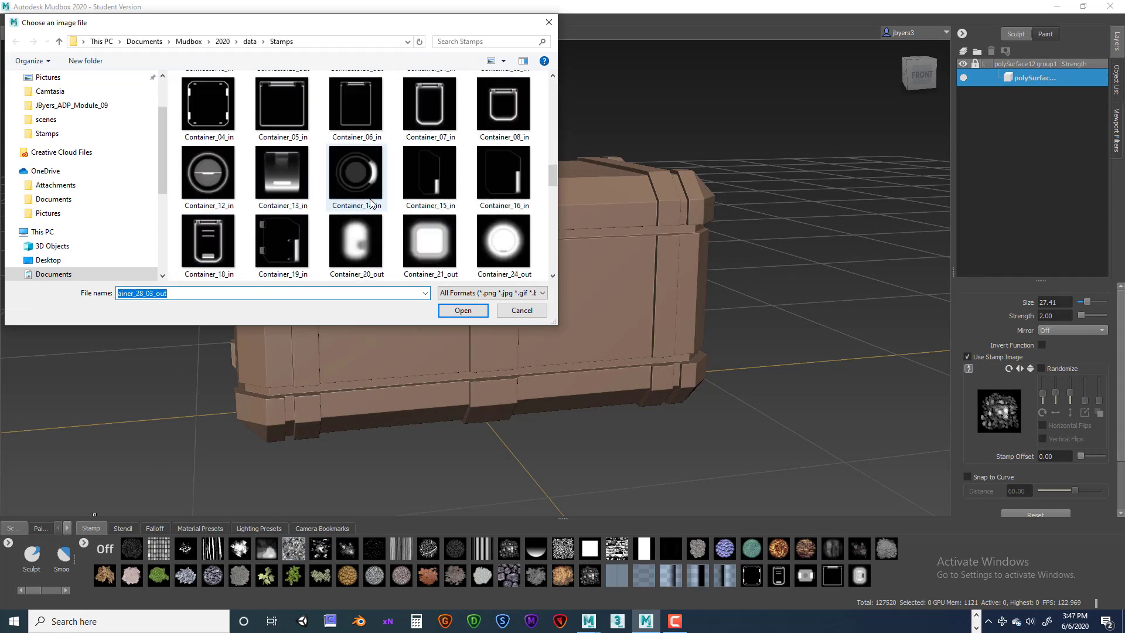
scroll(370, 202, "down", 8)
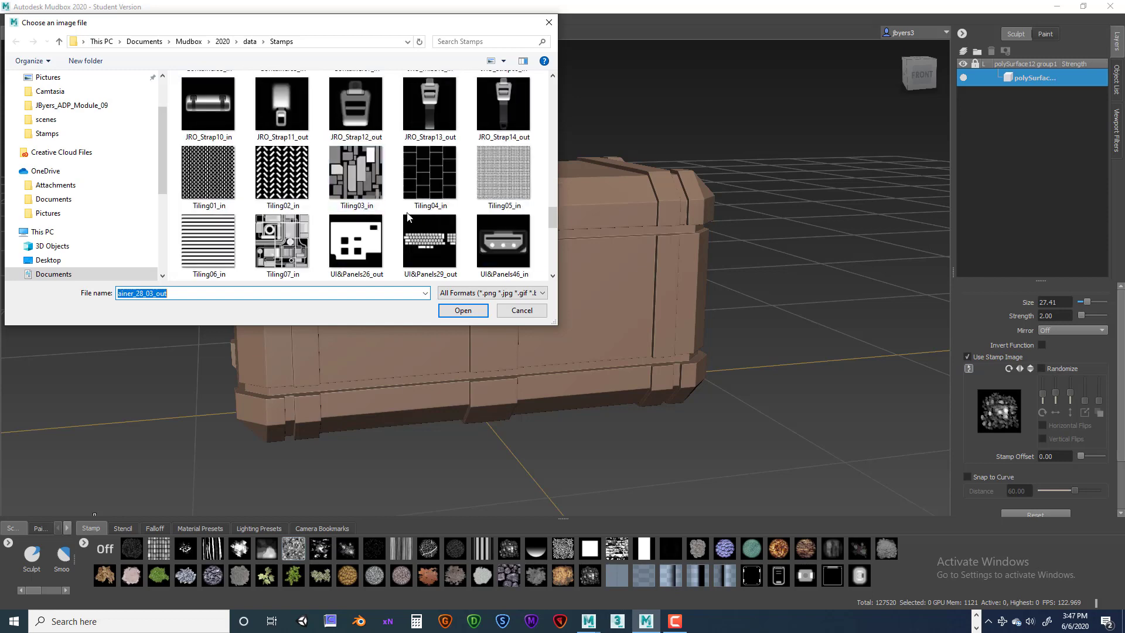
left_click_drag(556, 321, 865, 561)
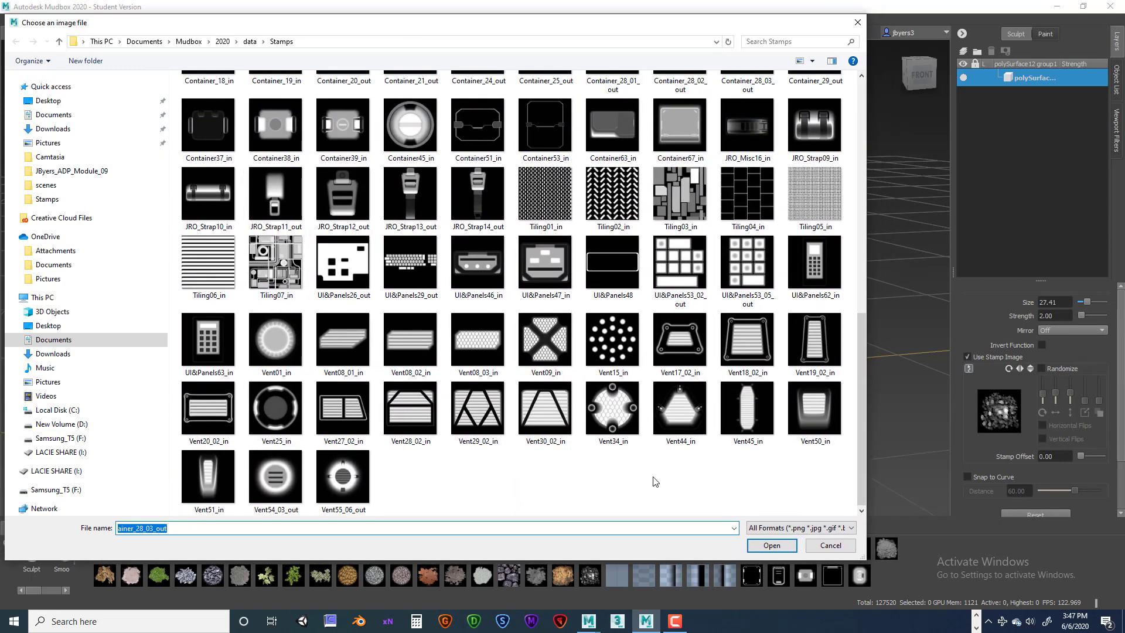
left_click(545, 343)
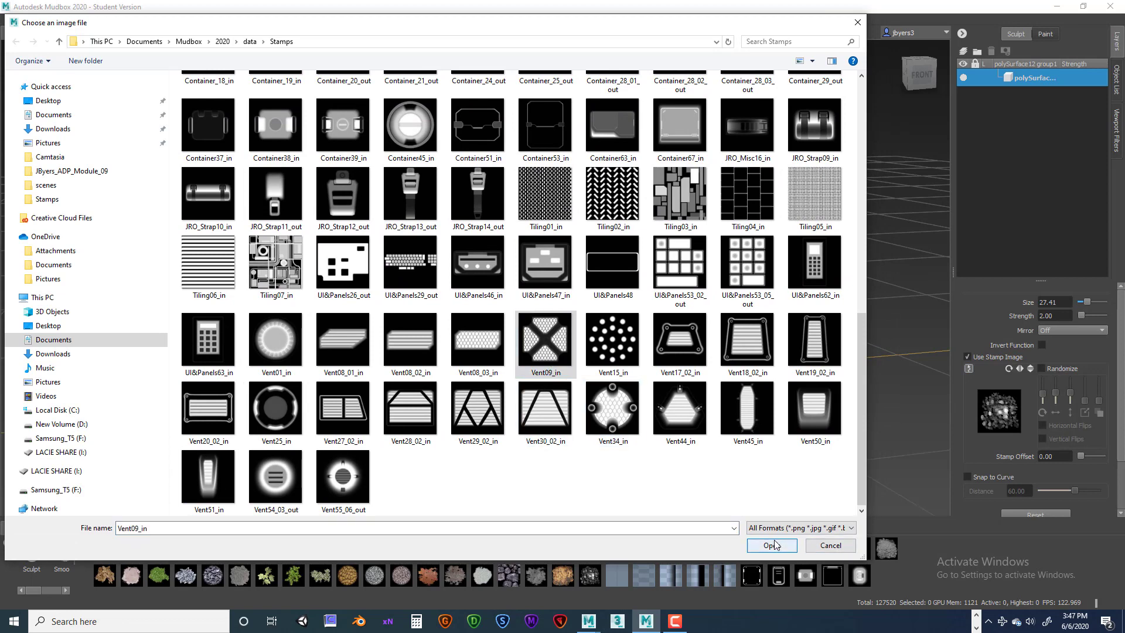
left_click(772, 545)
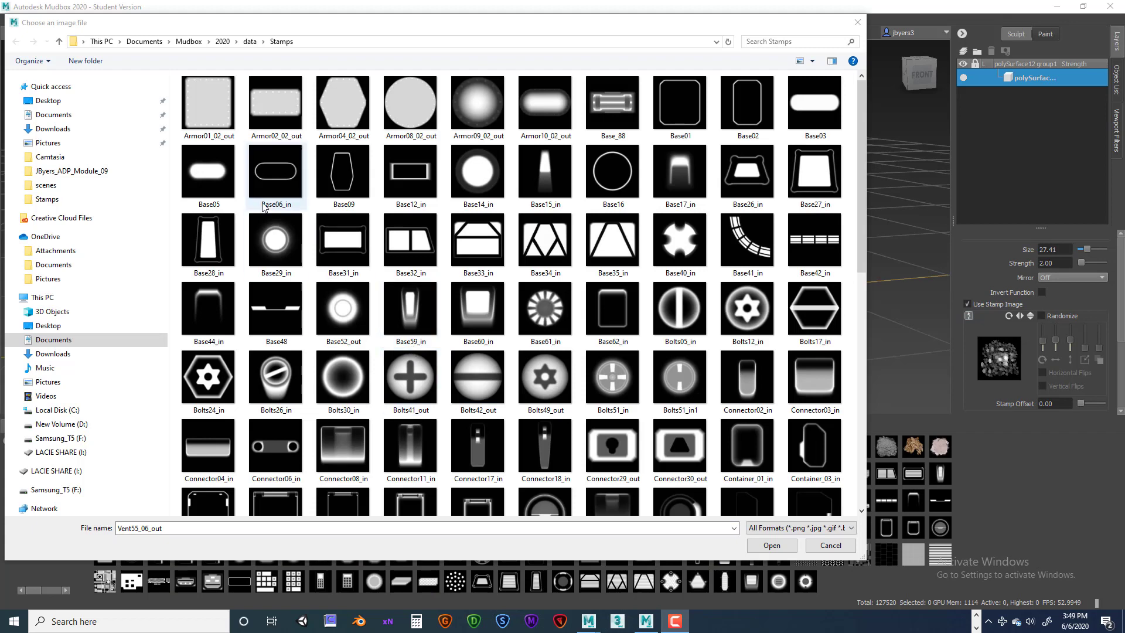
left_click(222, 106)
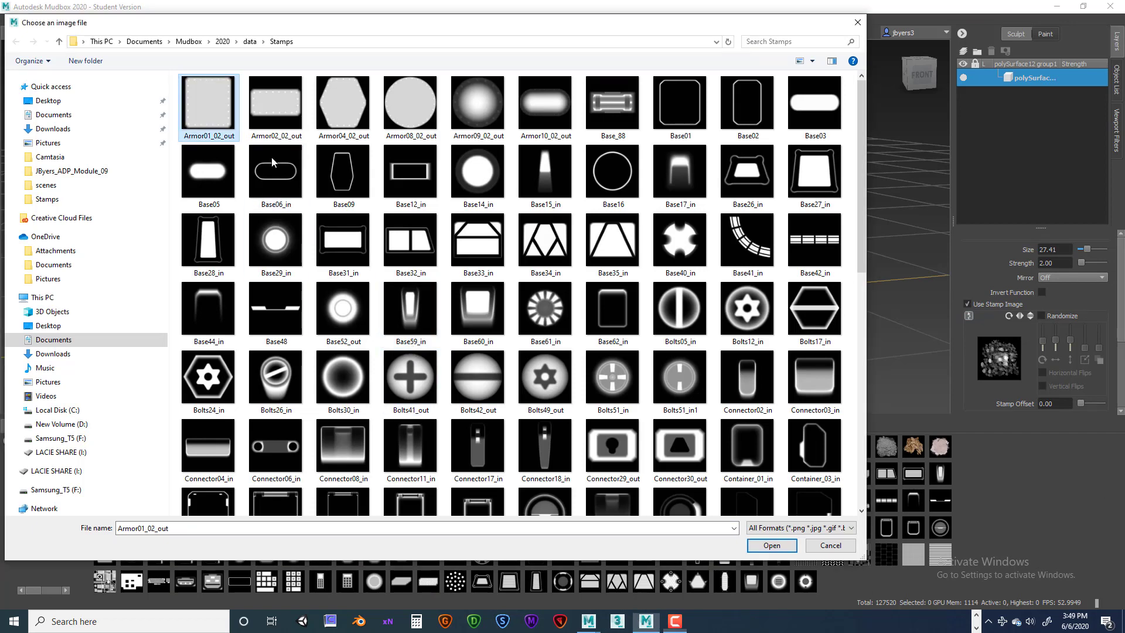
scroll(545, 264, "down", 10)
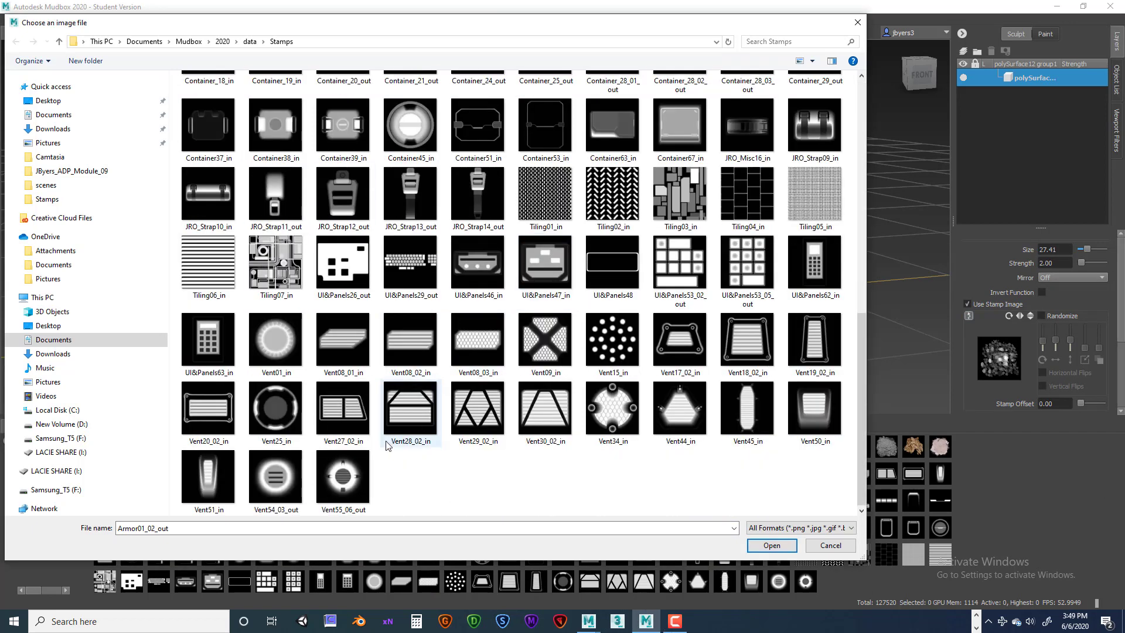
left_click(343, 472, "shift")
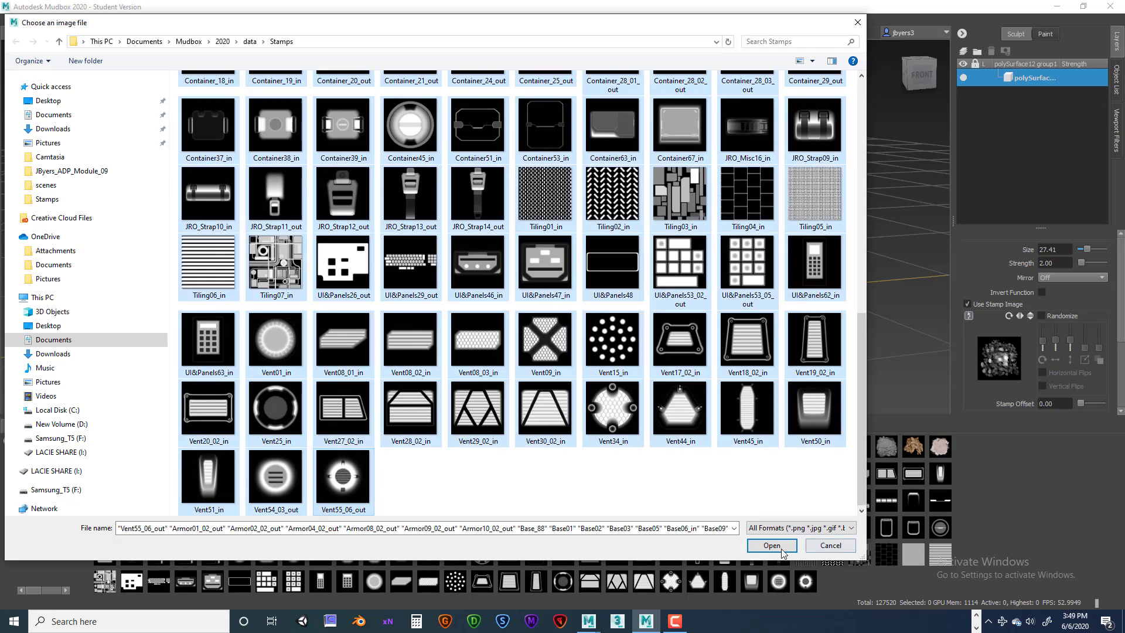
scroll(616, 331, "up", 10)
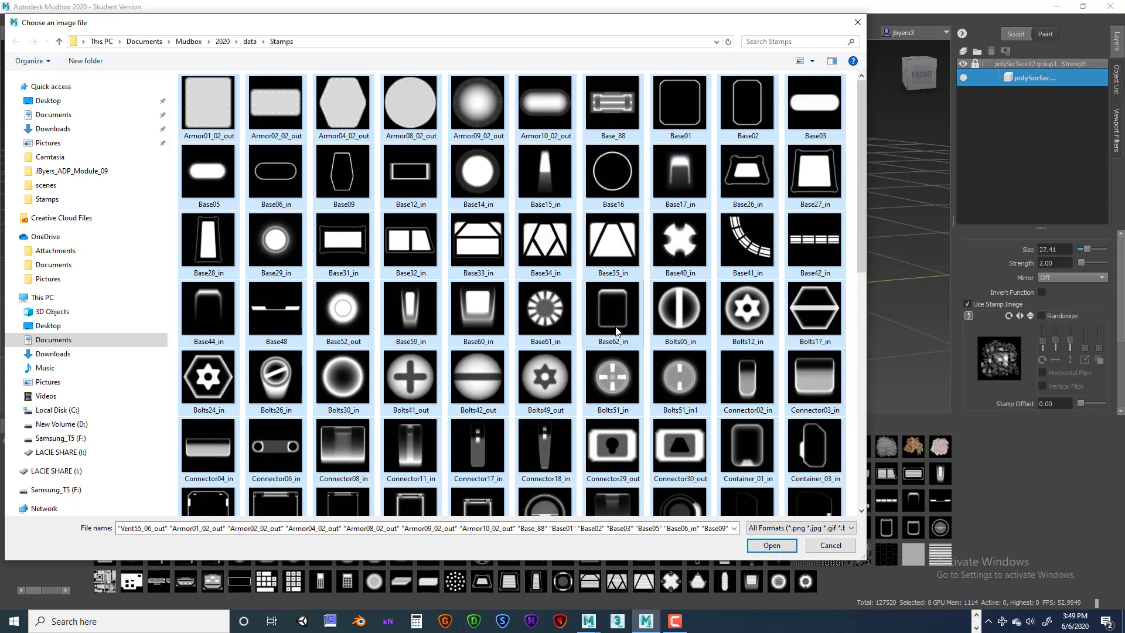
scroll(615, 328, "down", 10)
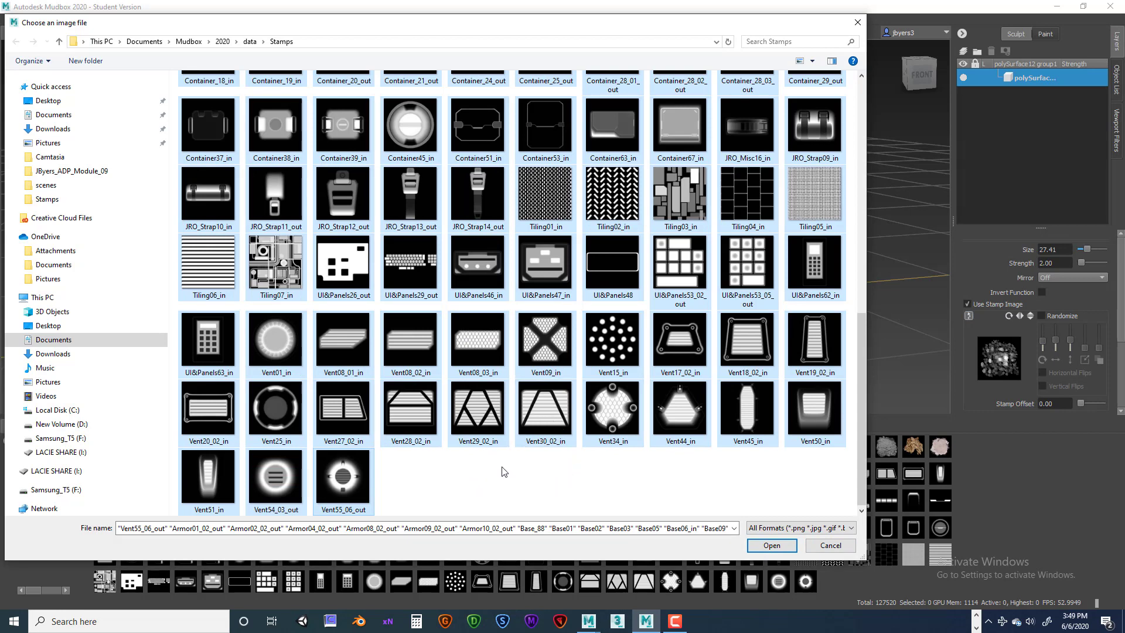
scroll(530, 245, "up", 10)
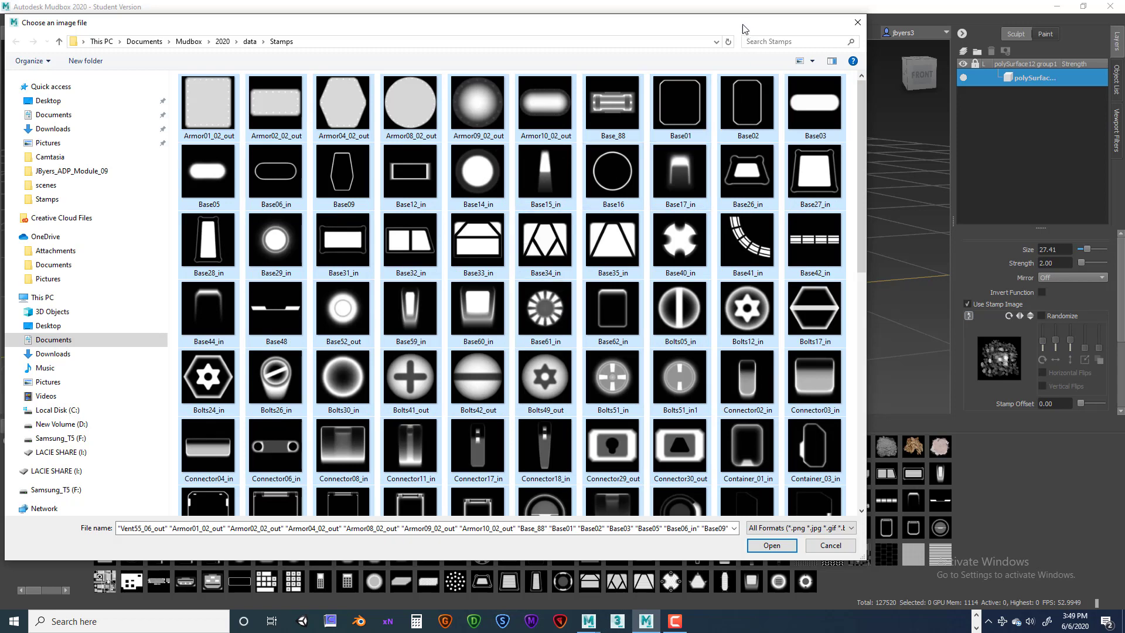
mouse_move(743, 25)
left_mouse_down()
mouse_move(822, 39)
mouse_move(748, 31)
left_mouse_up()
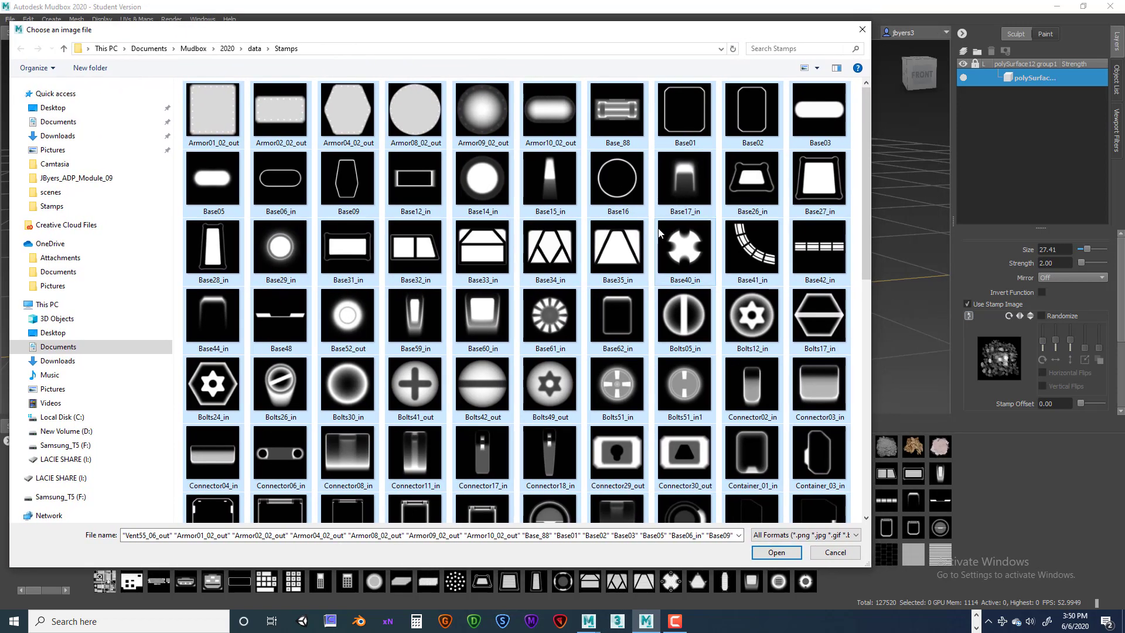
scroll(658, 233, "down", 3)
scroll(643, 231, "up", 1)
scroll(643, 231, "down", 1)
scroll(643, 231, "up", 3)
left_click(861, 31)
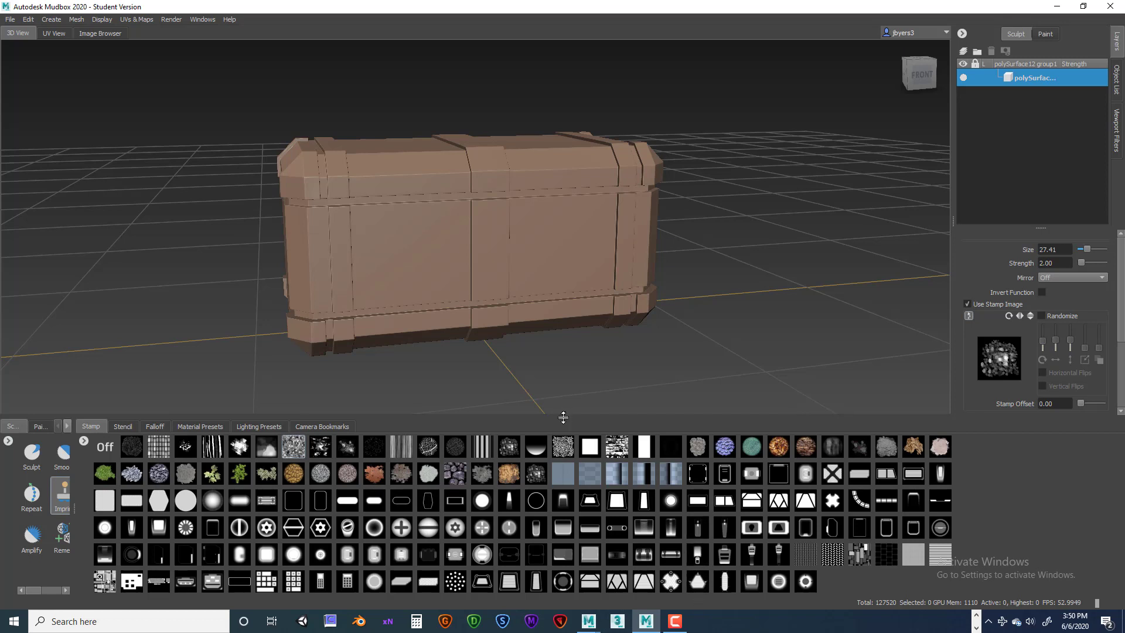
Shrink the stamp tray to enlarge the 3D view and turn on the wireframe display for the crate.
left_click_drag(564, 416, 579, 431)
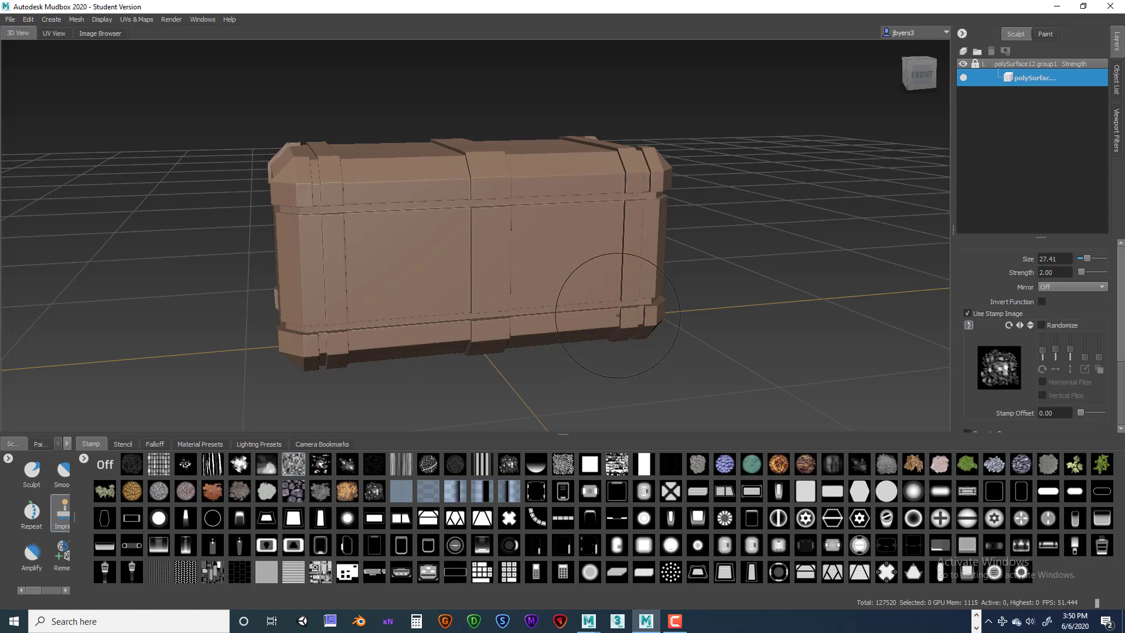
left_click_drag(697, 308, 639, 299, "alt")
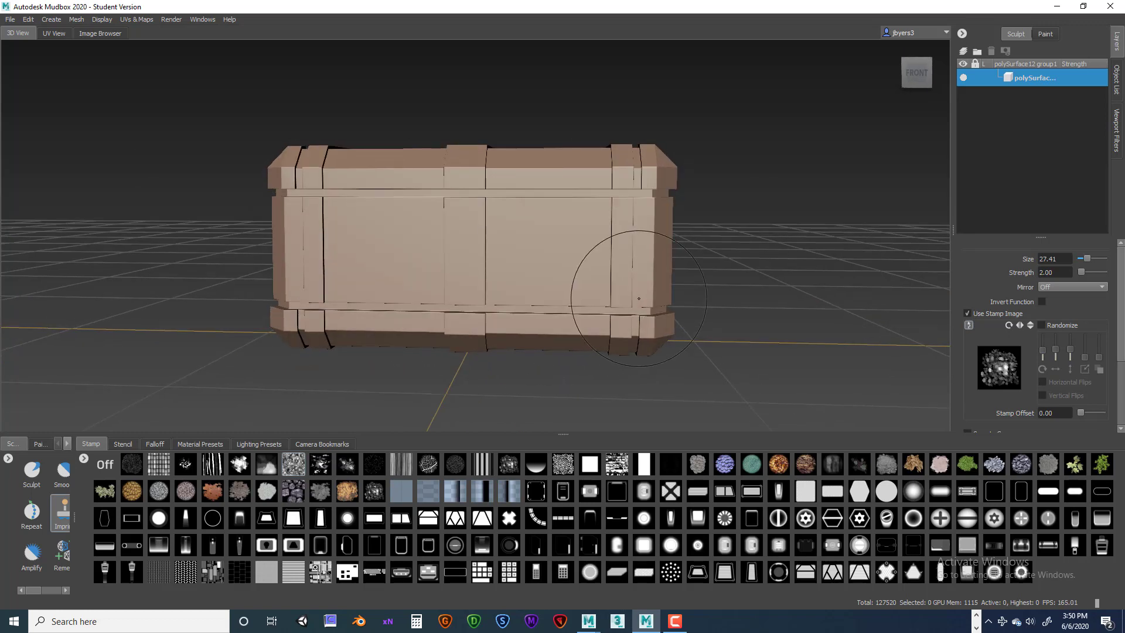
right_click_drag(638, 299, 724, 290, "alt")
left_click_drag(615, 288, 593, 286, "alt")
middle_click_drag(504, 288, 576, 271, "alt")
left_click_drag(577, 270, 650, 271, "alt")
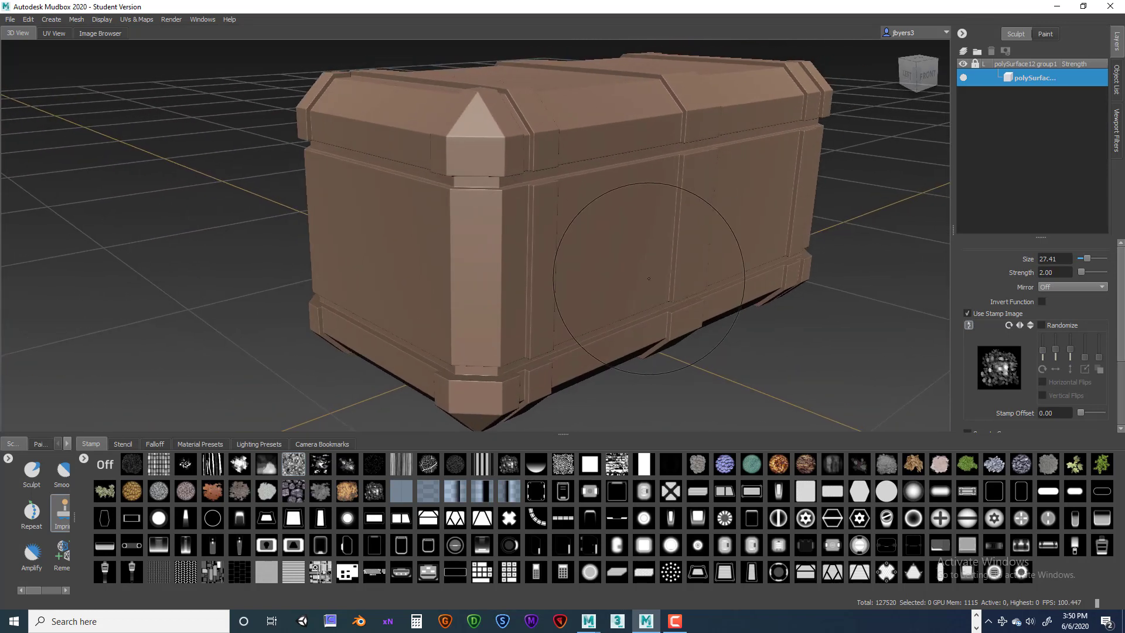
right_click_drag(651, 271, 580, 281, "alt")
middle_click_drag(580, 281, 557, 281, "alt")
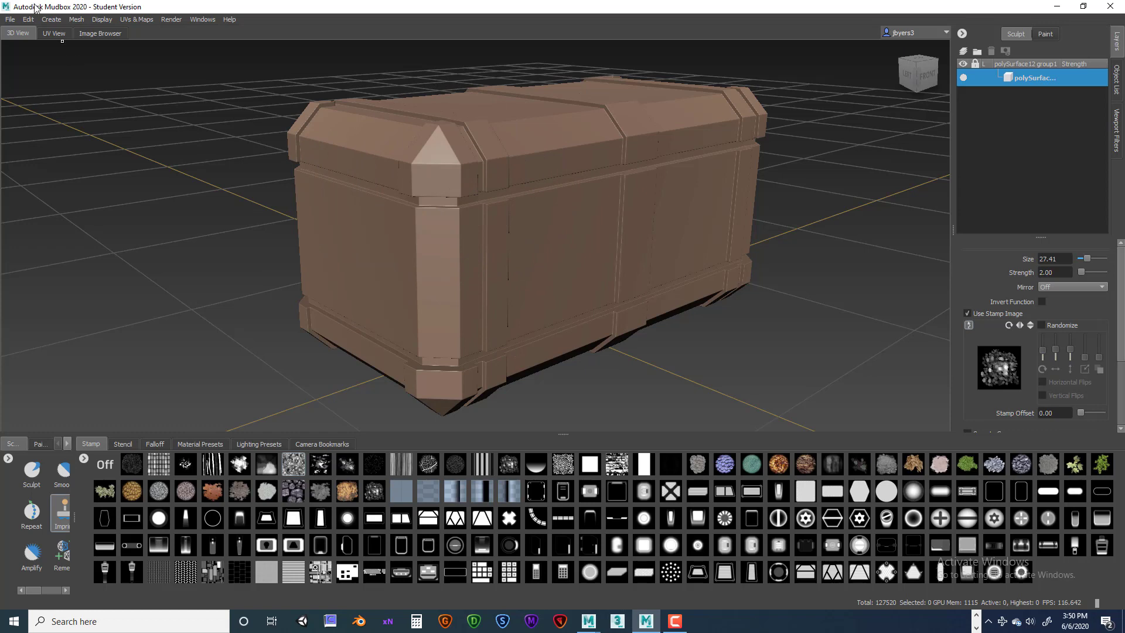
left_click(101, 20)
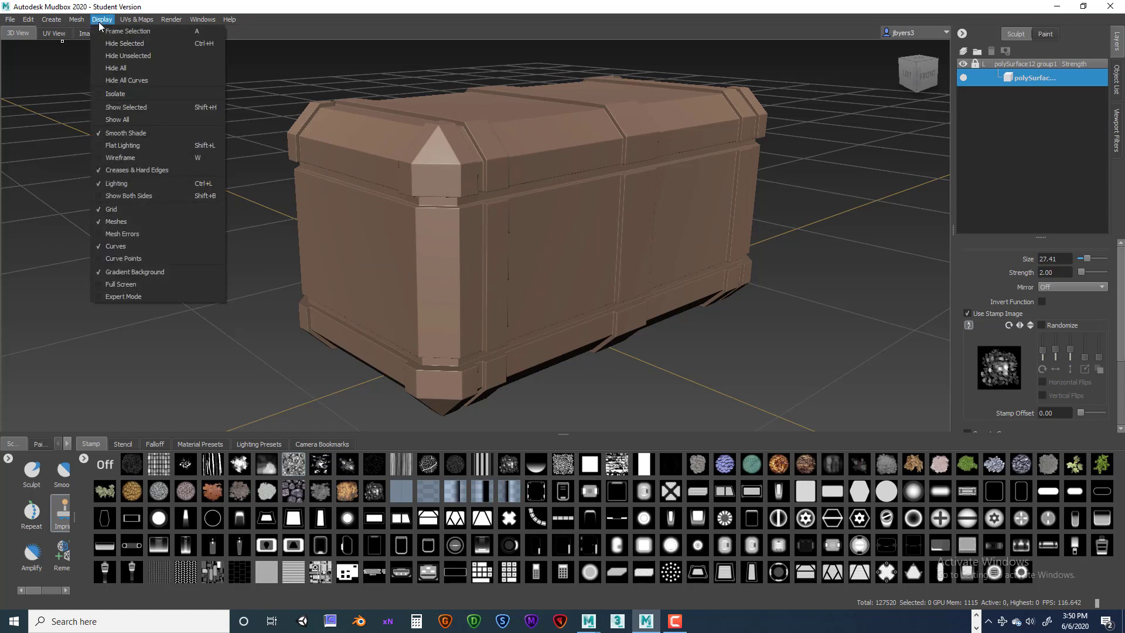
left_click(120, 157)
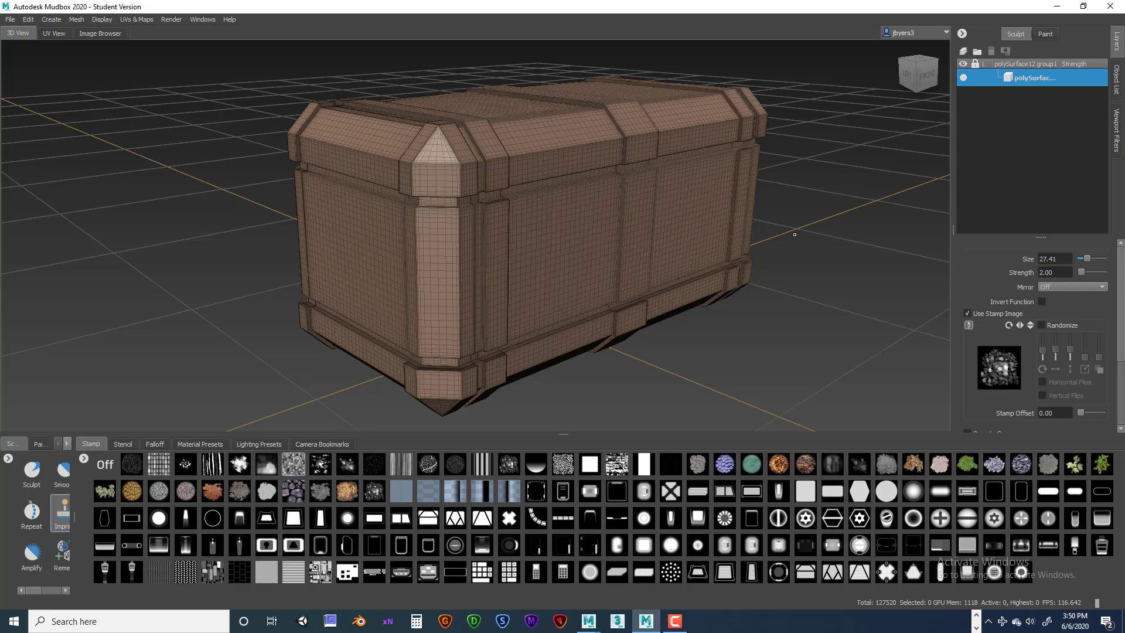
Subdivide the crate mesh by one level and inspect the denser grid around its front corner.
mouse_move(795, 234)
left_mouse_down("alt")
mouse_move(531, 222)
mouse_move(459, 234)
mouse_move(445, 216)
mouse_move(644, 181)
mouse_move(854, 168)
mouse_move(802, 221)
mouse_move(772, 222)
mouse_move(750, 204)
mouse_move(737, 224)
left_mouse_up("alt")
left_click_drag(599, 219, 602, 206, "alt")
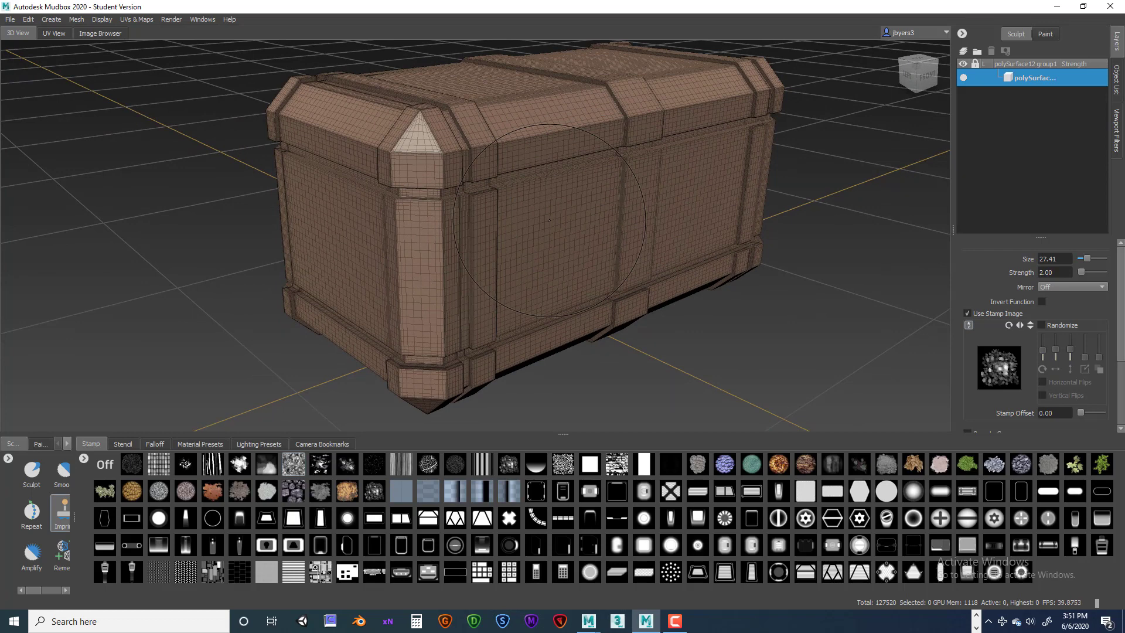
key("shift+d")
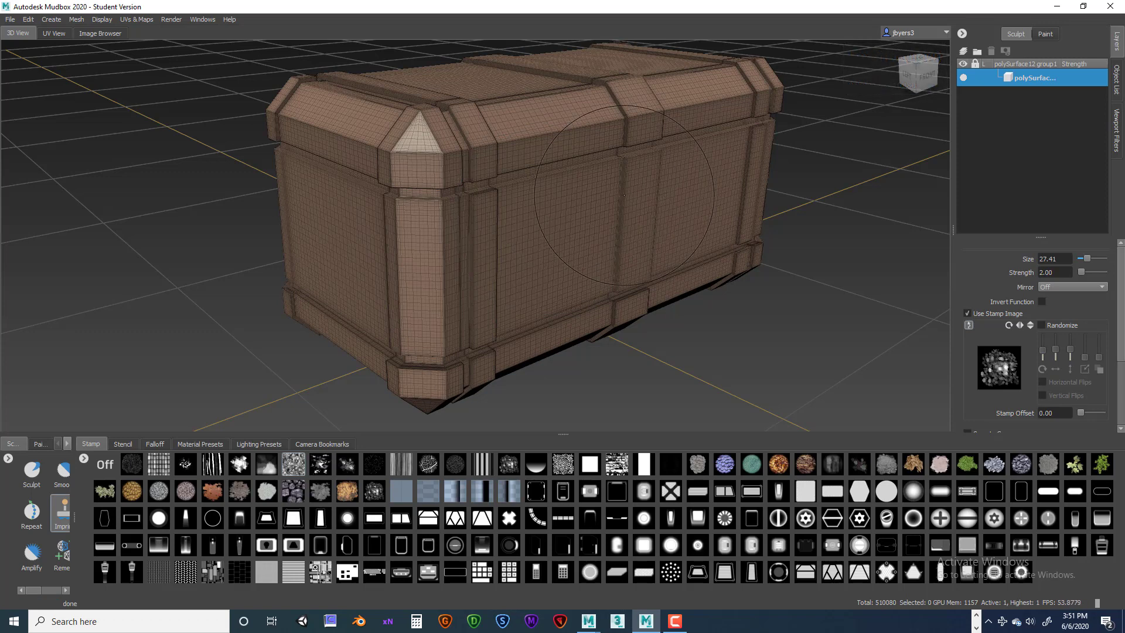
right_click_drag(572, 171, 914, 199, "alt")
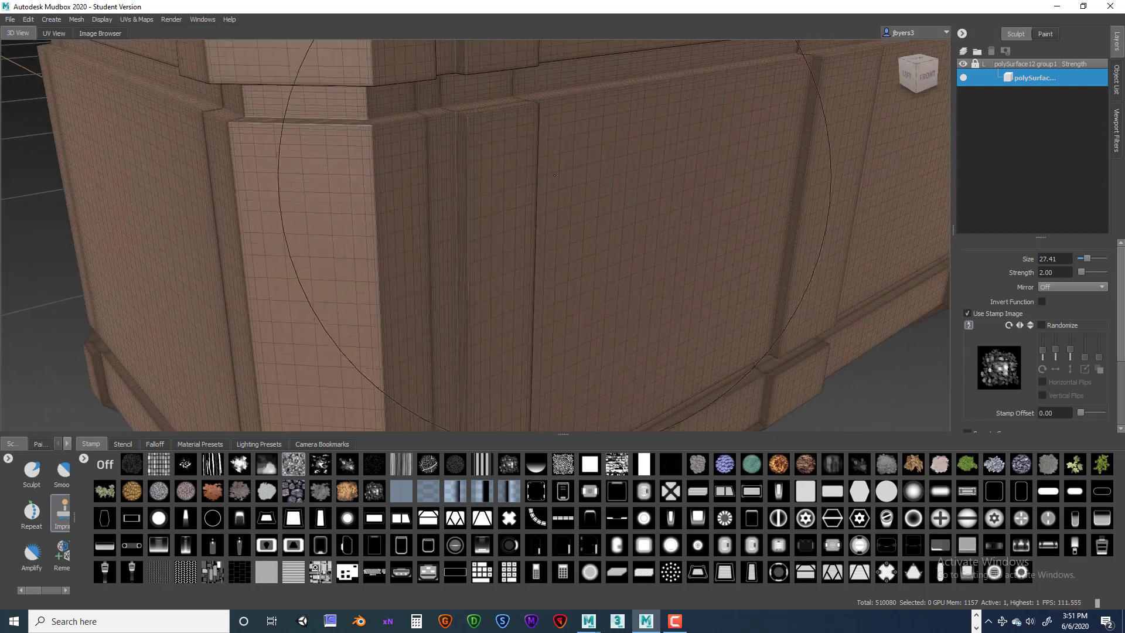
mouse_move(556, 180)
left_mouse_down("alt")
mouse_move(561, 125)
mouse_move(502, 133)
mouse_move(360, 239)
left_mouse_up("alt")
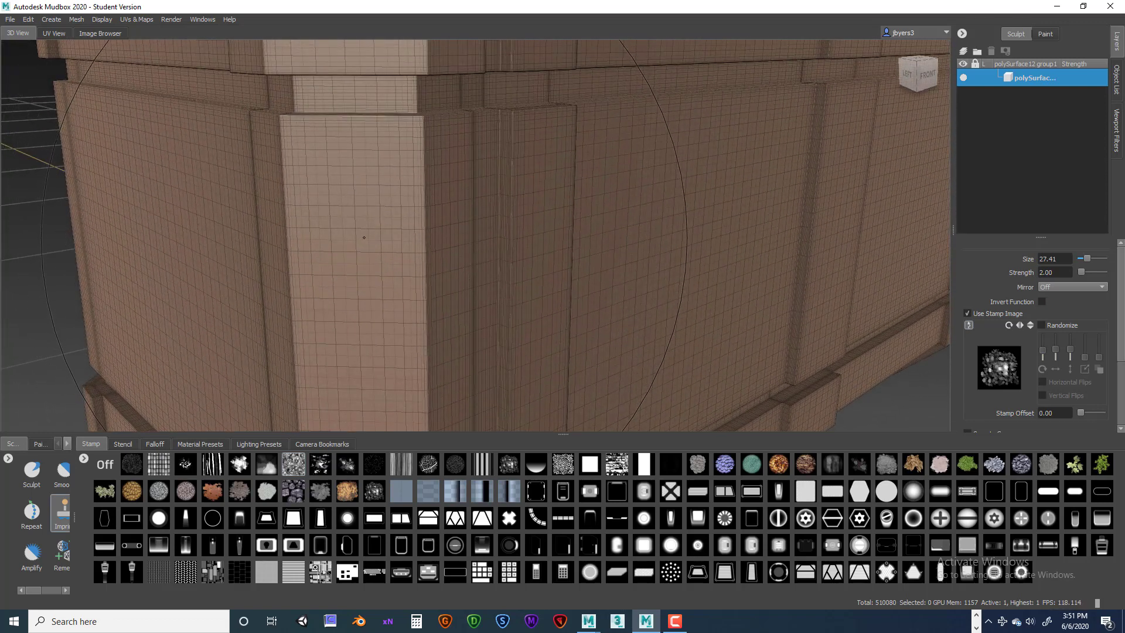
Reduce the brush size to 0.71 and subdivide the crate mesh up to level 3.
key("b")
left_click_drag(391, 230, 186, 282)
key("shift+d")
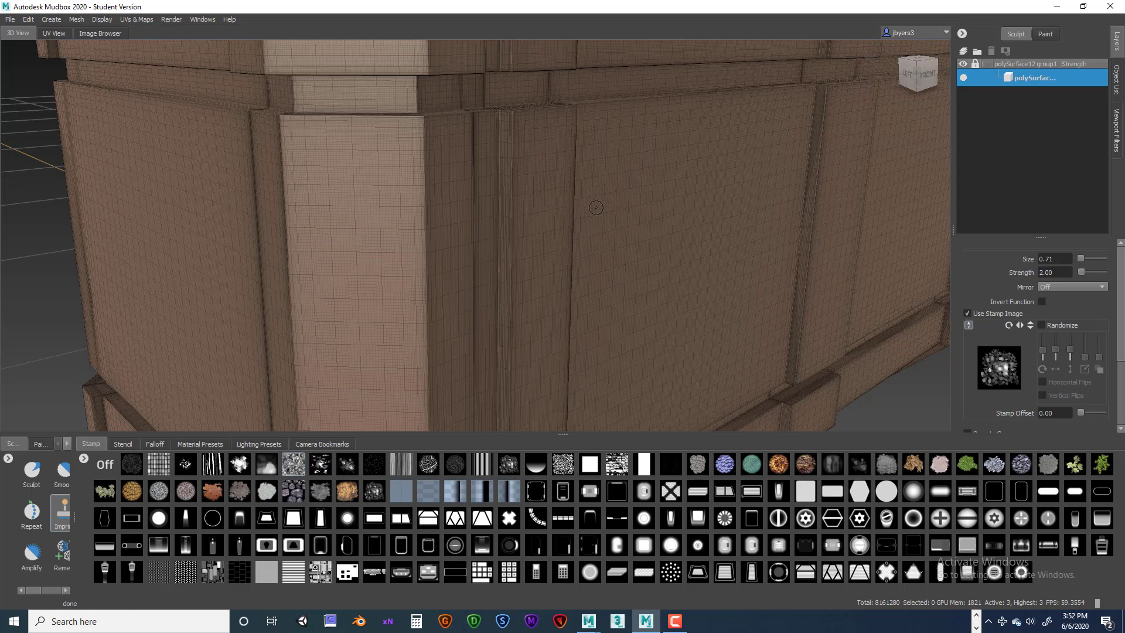
Face the front of the crate and turn off its wireframe display.
scroll(586, 199, "down", 10)
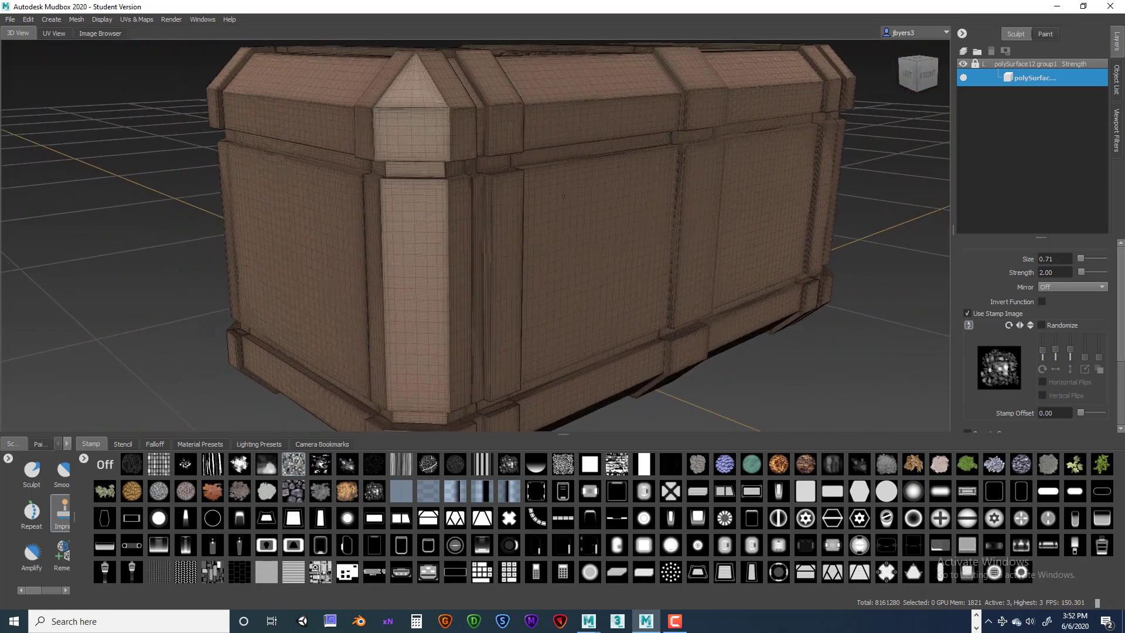
left_click_drag(552, 197, 466, 206, "alt")
middle_click_drag(467, 205, 496, 211, "alt")
right_click_drag(496, 211, 454, 191, "alt")
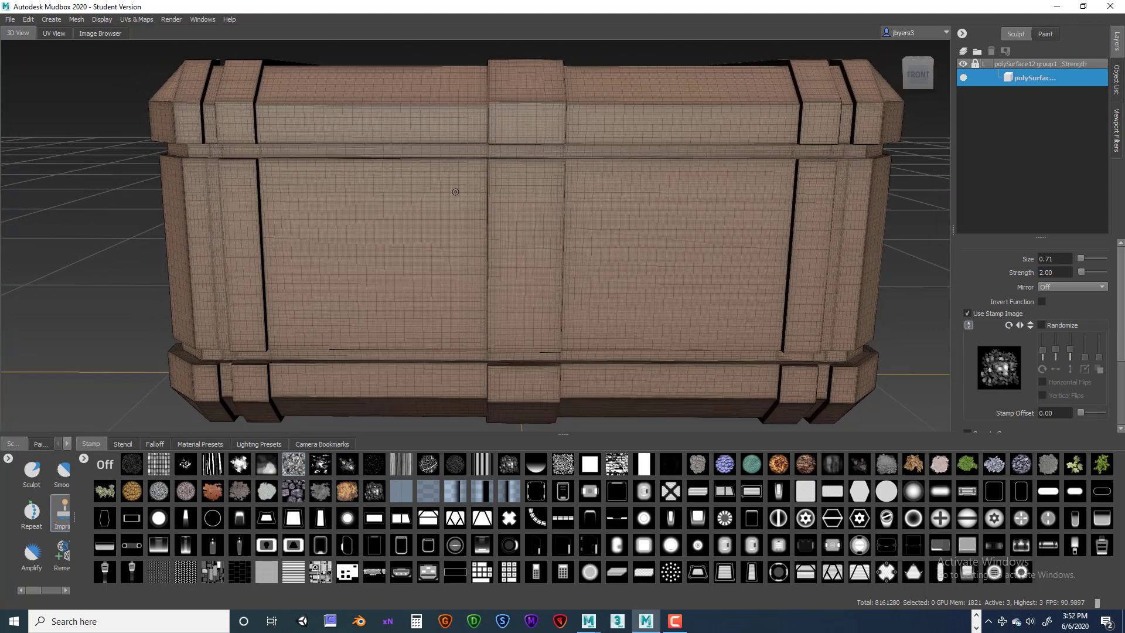
left_click(102, 19)
left_click(116, 159)
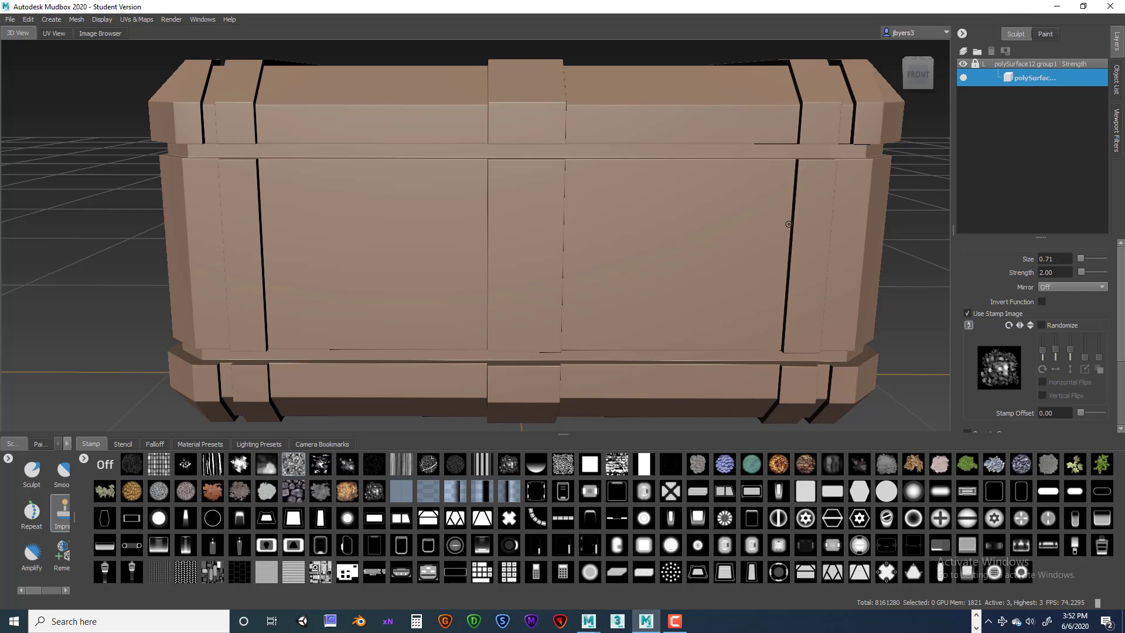
Step the crate mesh down to subdivision level 2 and choose the Vent09_in stamp for the Imprint brush.
key("Page_Down")
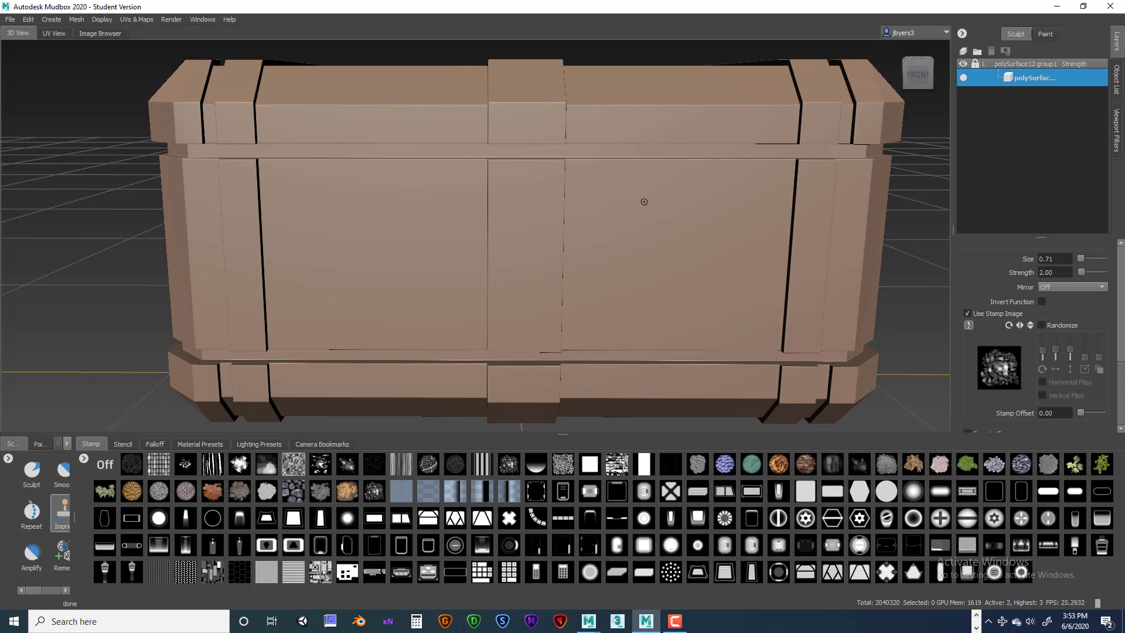
left_click(669, 494)
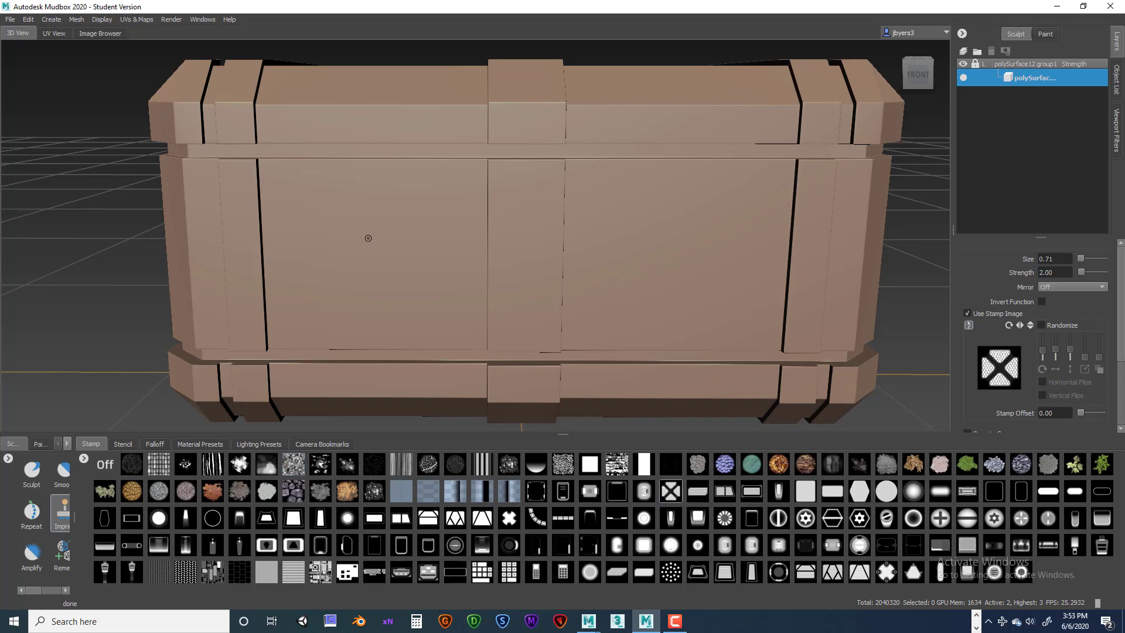
Face the front of the crate and set the Imprint brush size to 21.82 to fit the left front panel.
left_click_drag(368, 230, 523, 220, "alt")
key("b")
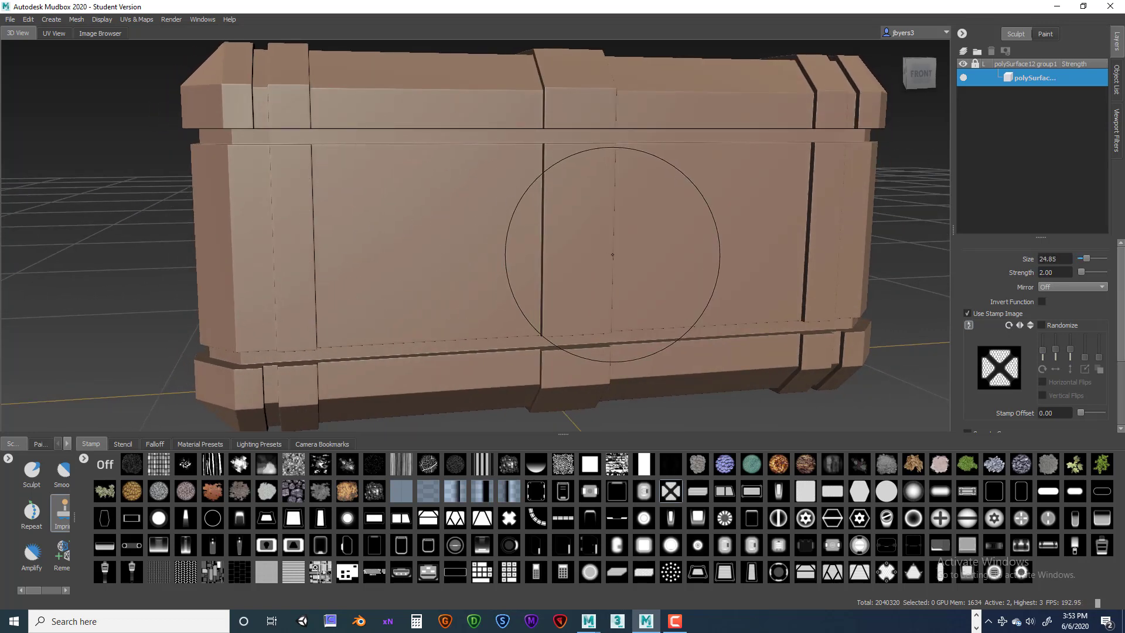
left_click(923, 75)
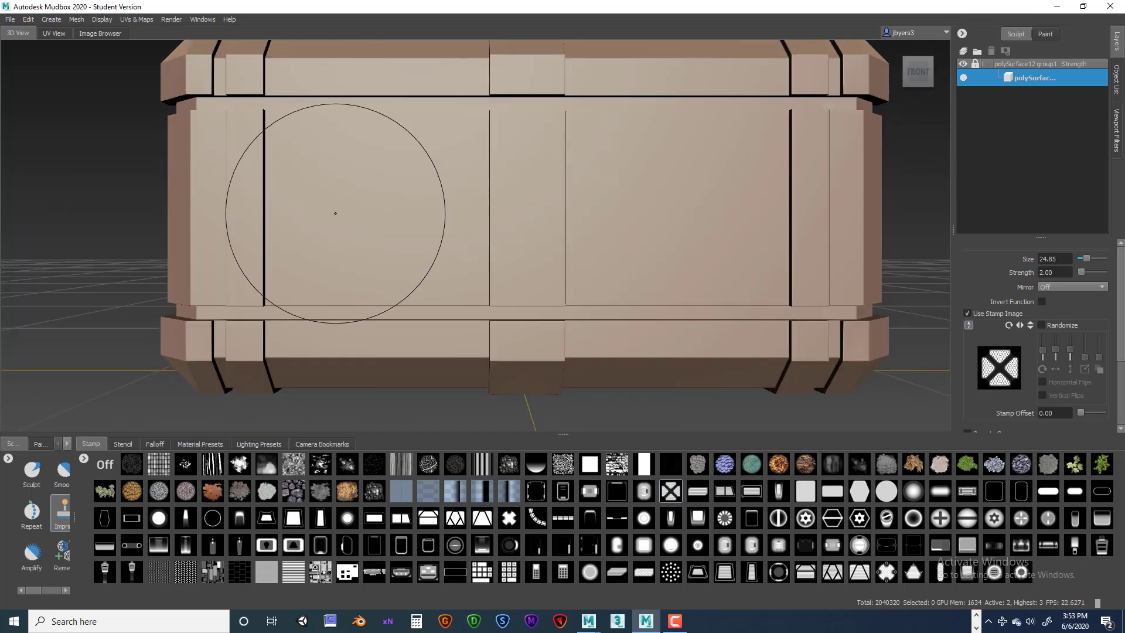
middle_click_drag(447, 183, 447, 196, "alt")
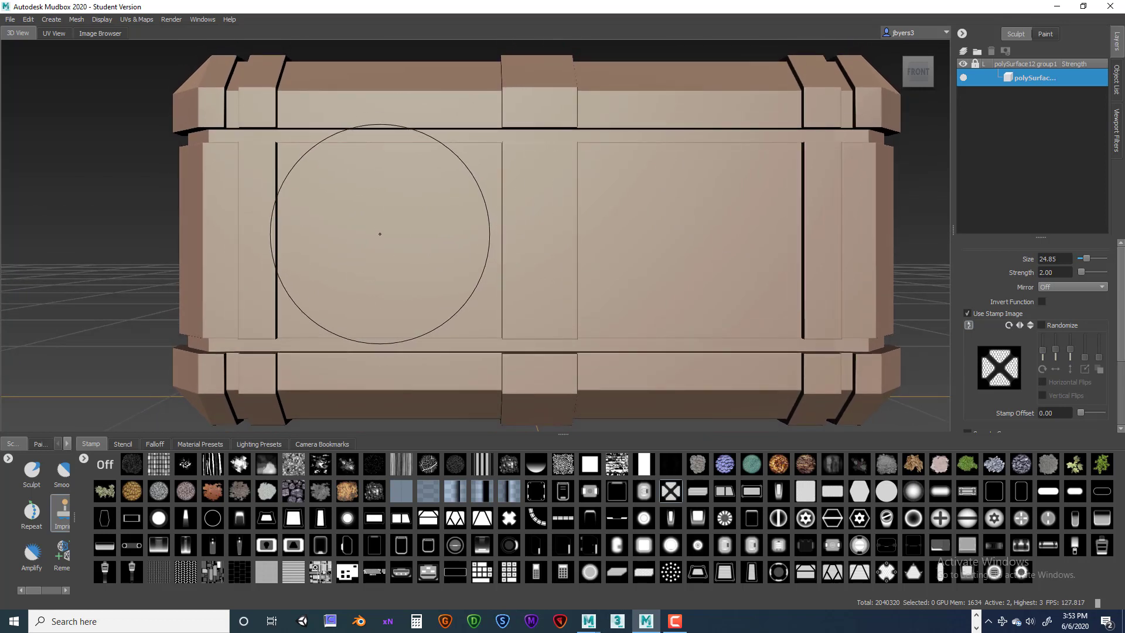
key("b")
left_click_drag(379, 236, 368, 243)
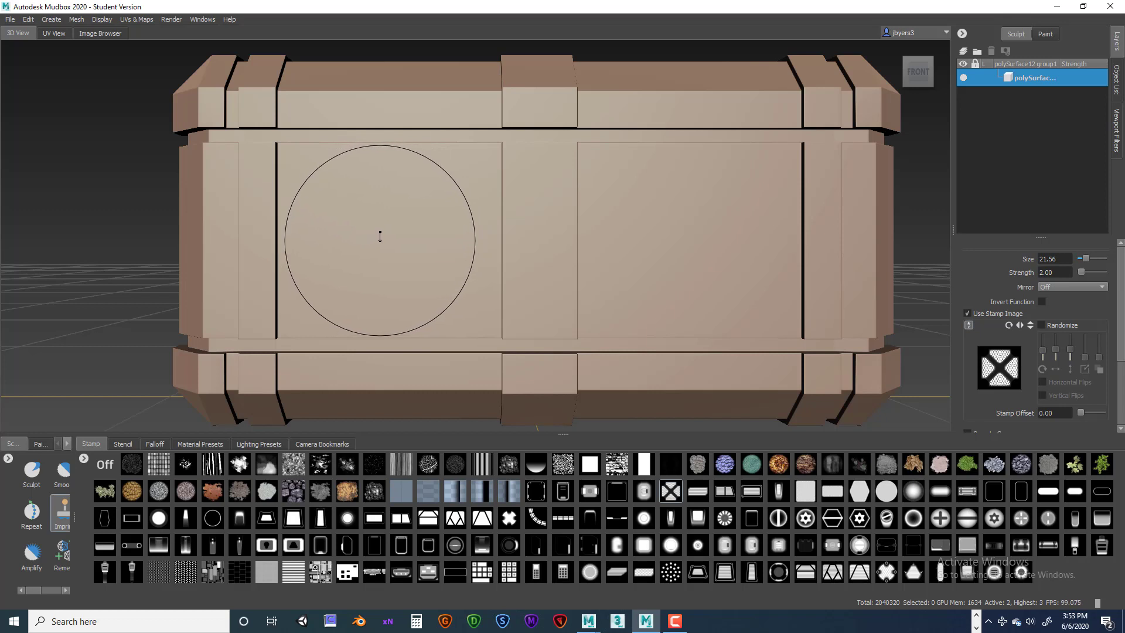
left_click_drag(384, 236, 387, 236)
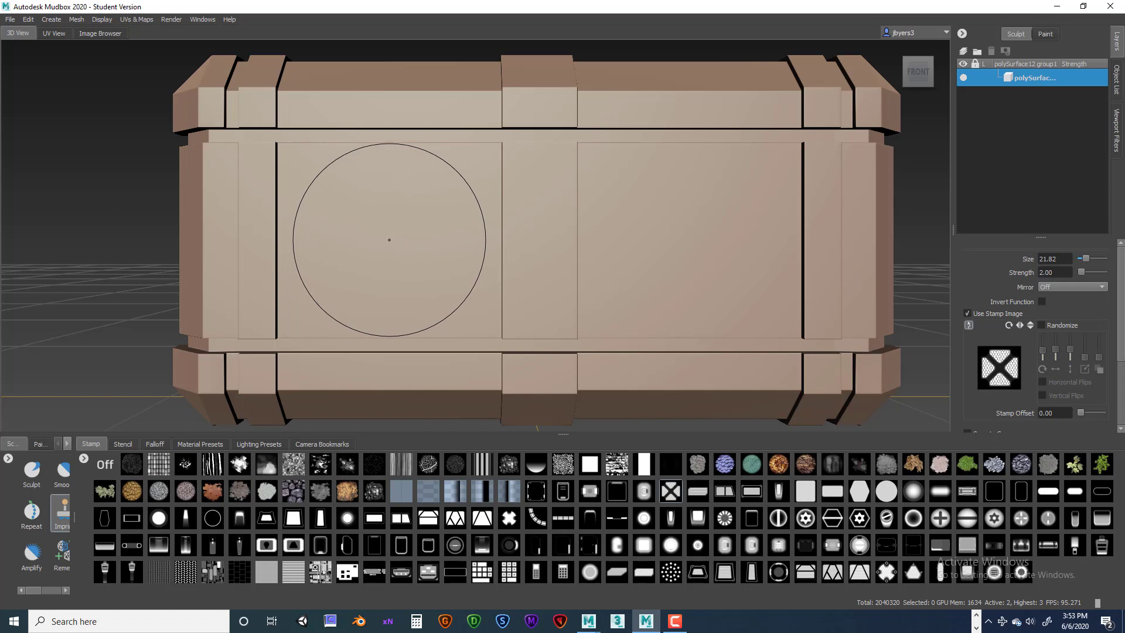
Try imprinting the vent stamp as raised detail on the crate's left front panel, then undo the imprint.
left_click_drag(389, 239, 504, 240)
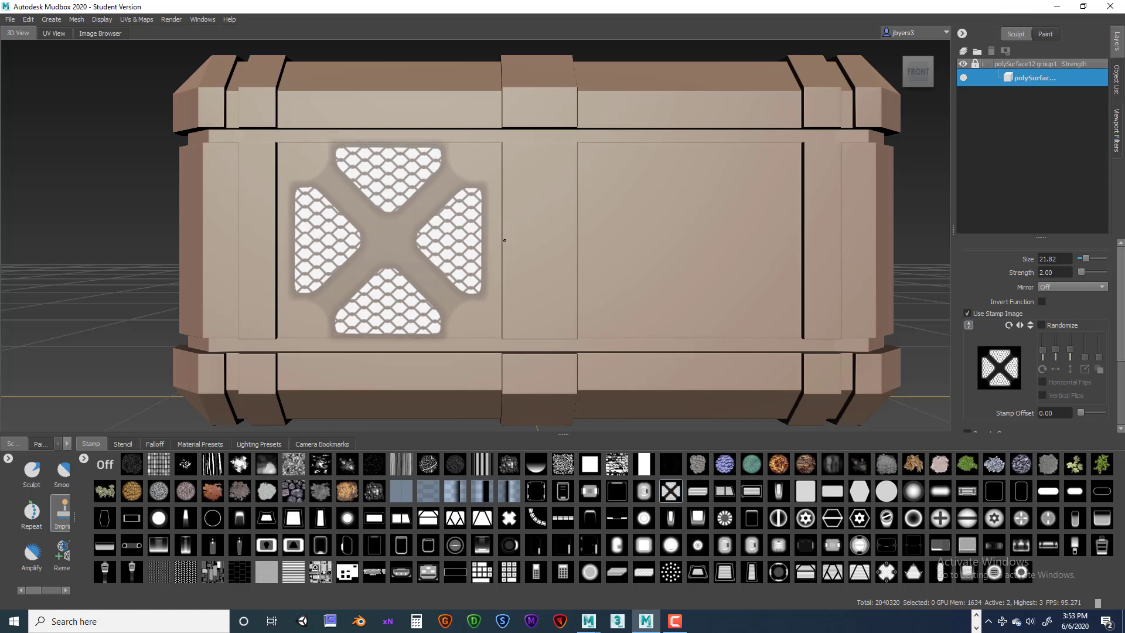
left_click_drag(504, 240, 504, 240)
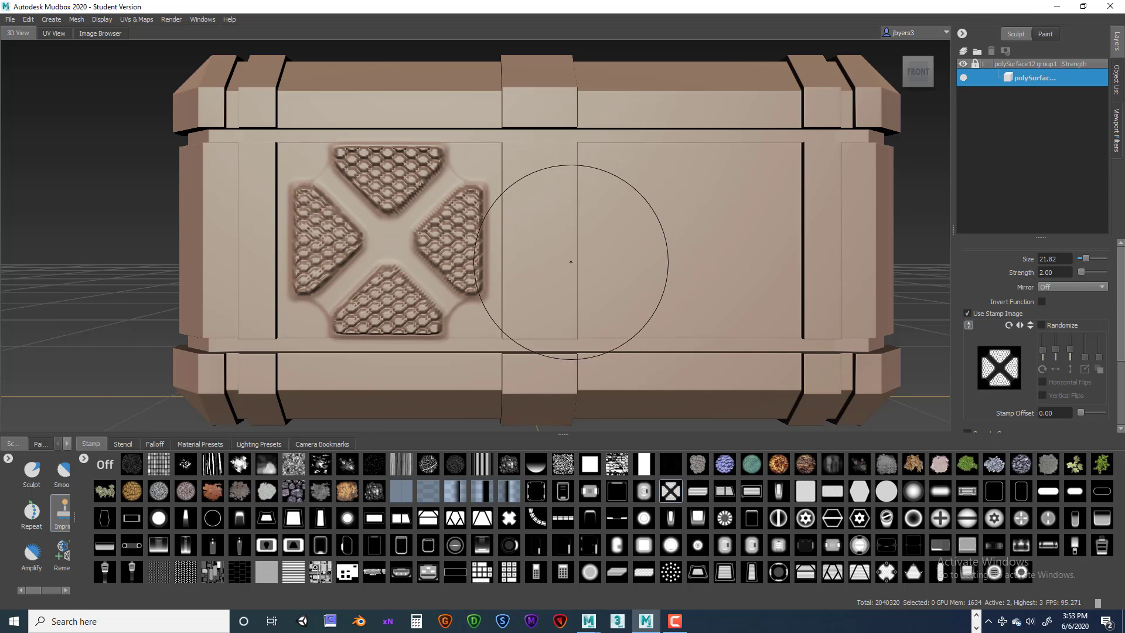
left_click_drag(551, 252, 197, 241, "alt")
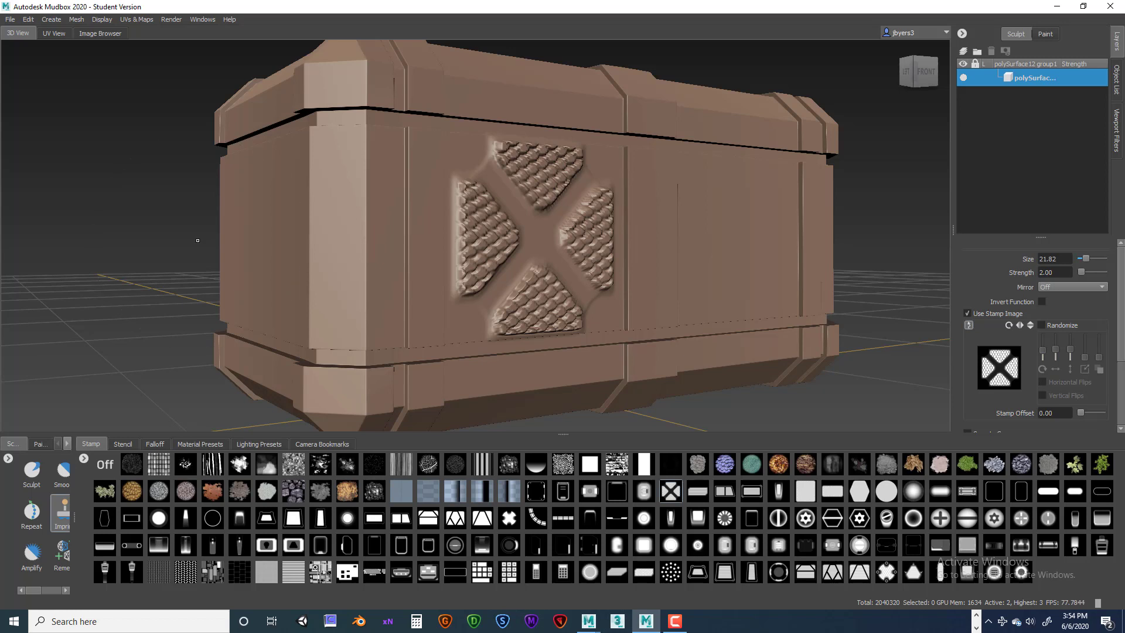
key("ctrl+z")
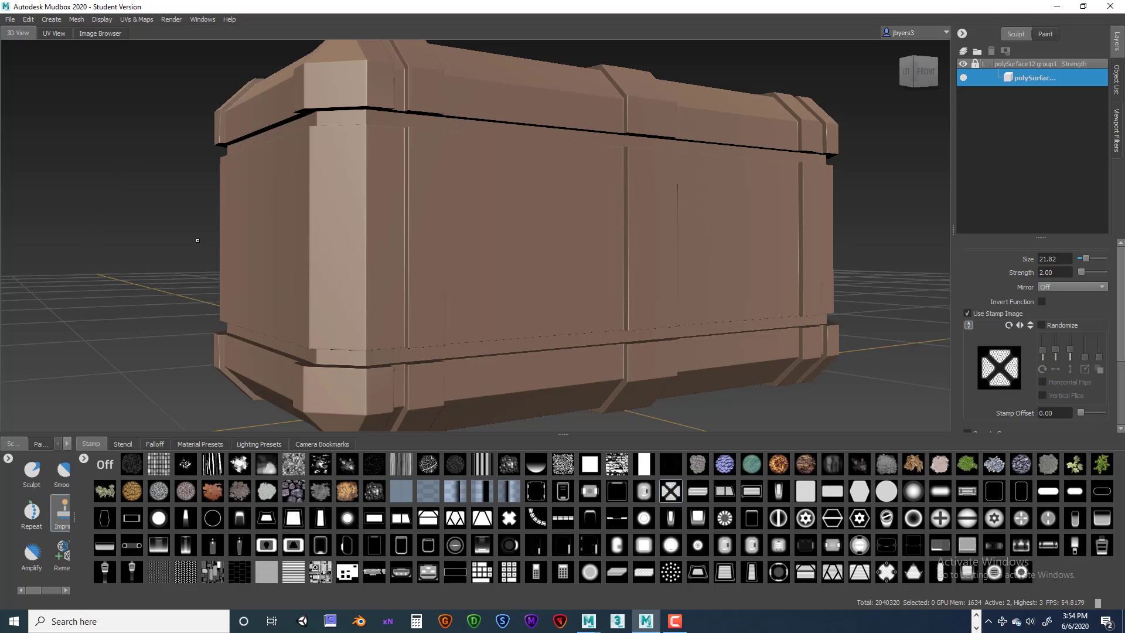
Try imprinting the vent stamp inward on the left front panel, inspect its depth from an angle, and undo it.
left_click(929, 73)
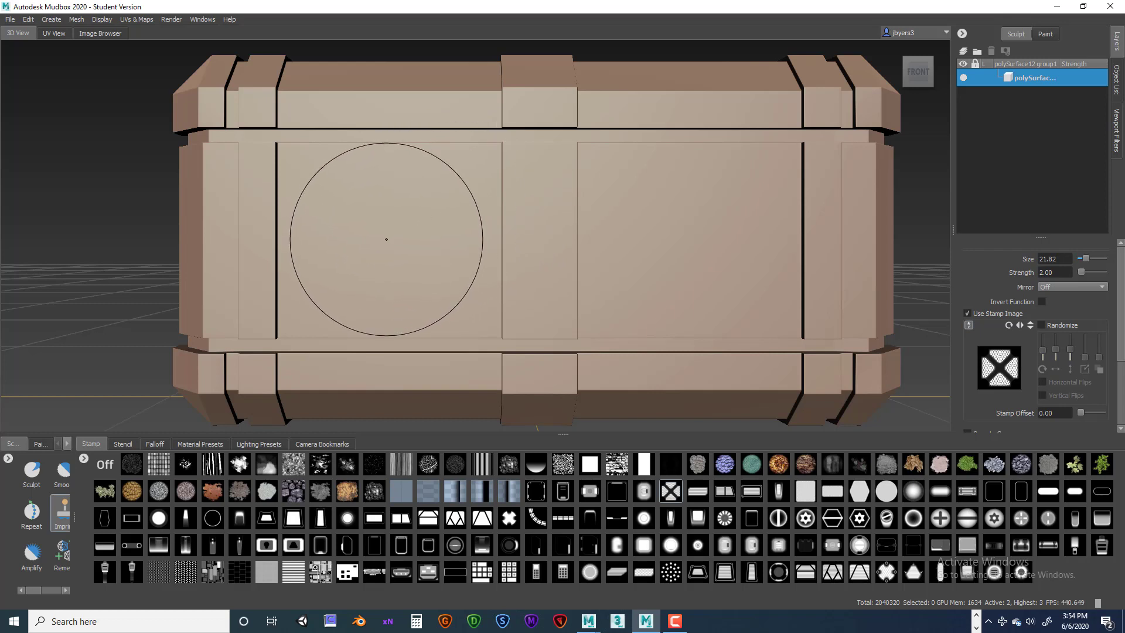
mouse_move(386, 239)
left_mouse_down()
mouse_move(436, 248)
mouse_move(500, 240)
left_mouse_up()
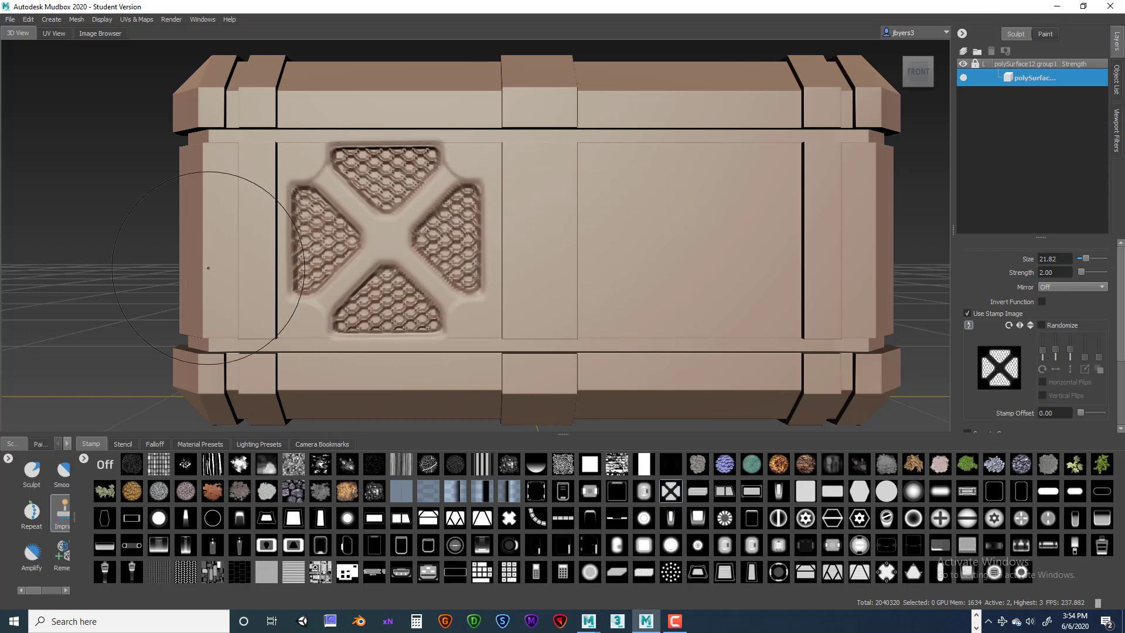
left_click_drag(105, 259, 176, 268, "alt")
mouse_move(176, 269)
right_mouse_down("alt")
mouse_move(413, 280)
mouse_move(363, 275)
right_mouse_up("alt")
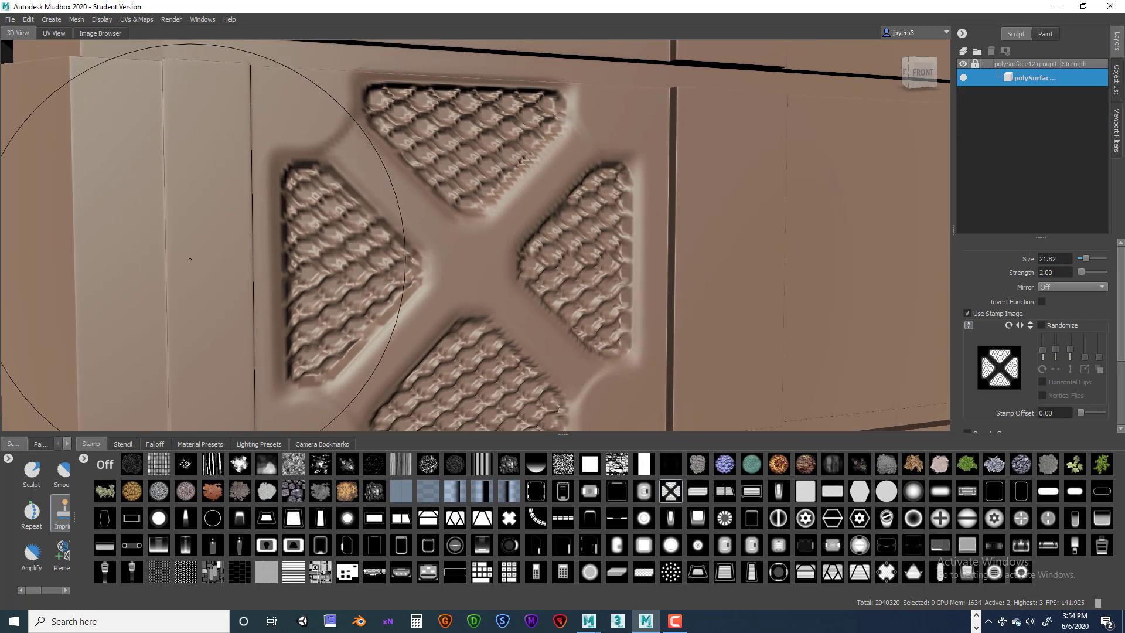
right_click_drag(272, 259, 94, 239, "alt")
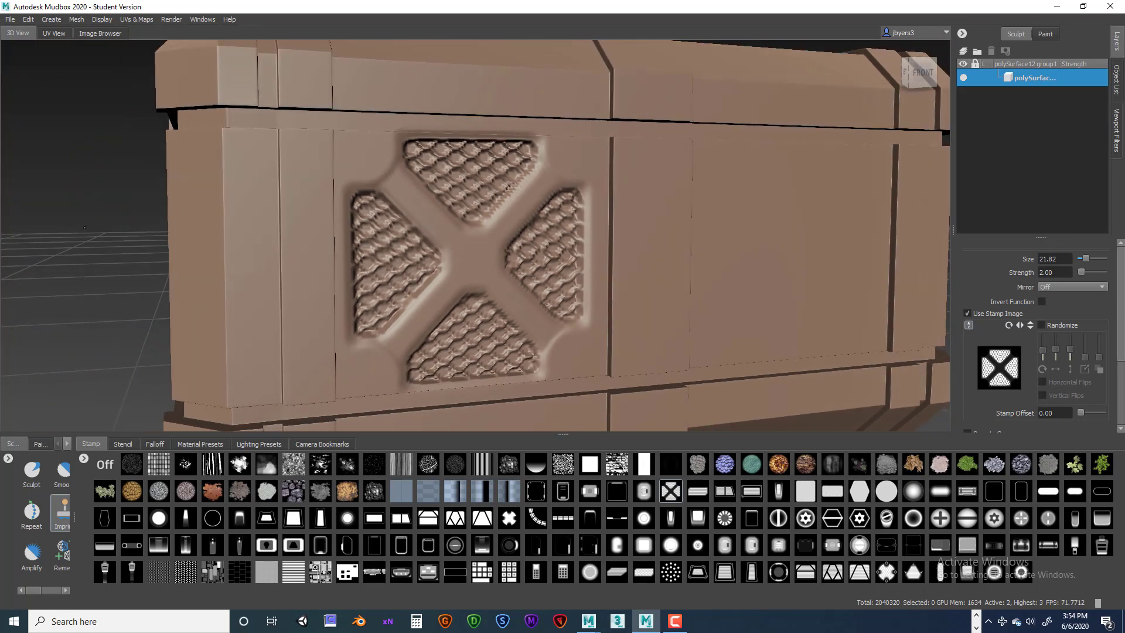
left_click_drag(65, 226, 91, 233, "alt")
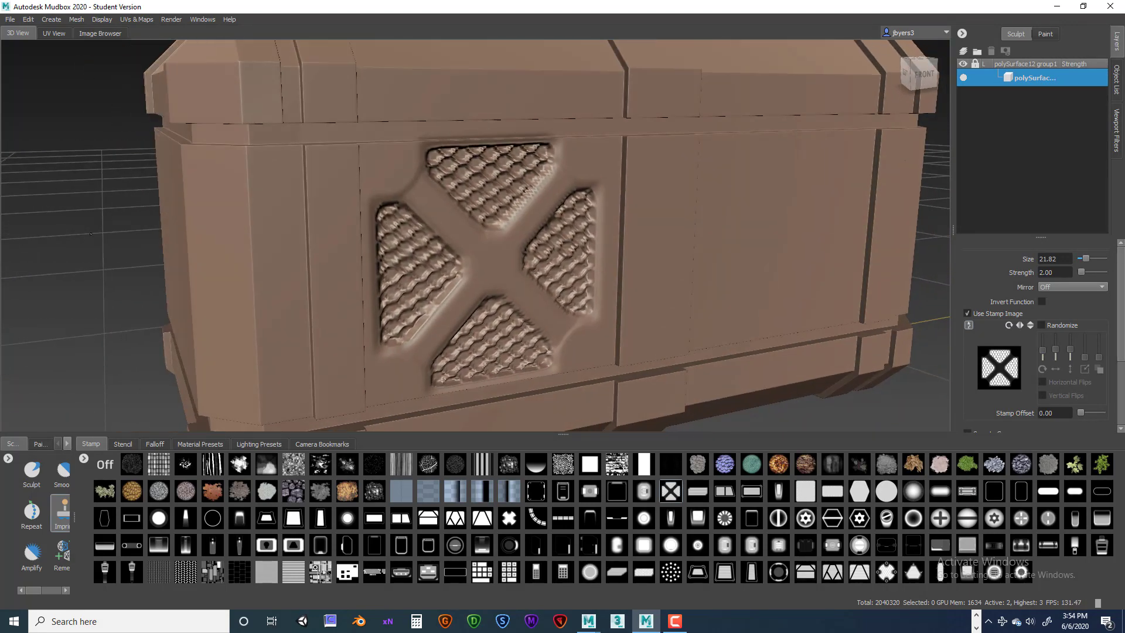
key("ctrl+z")
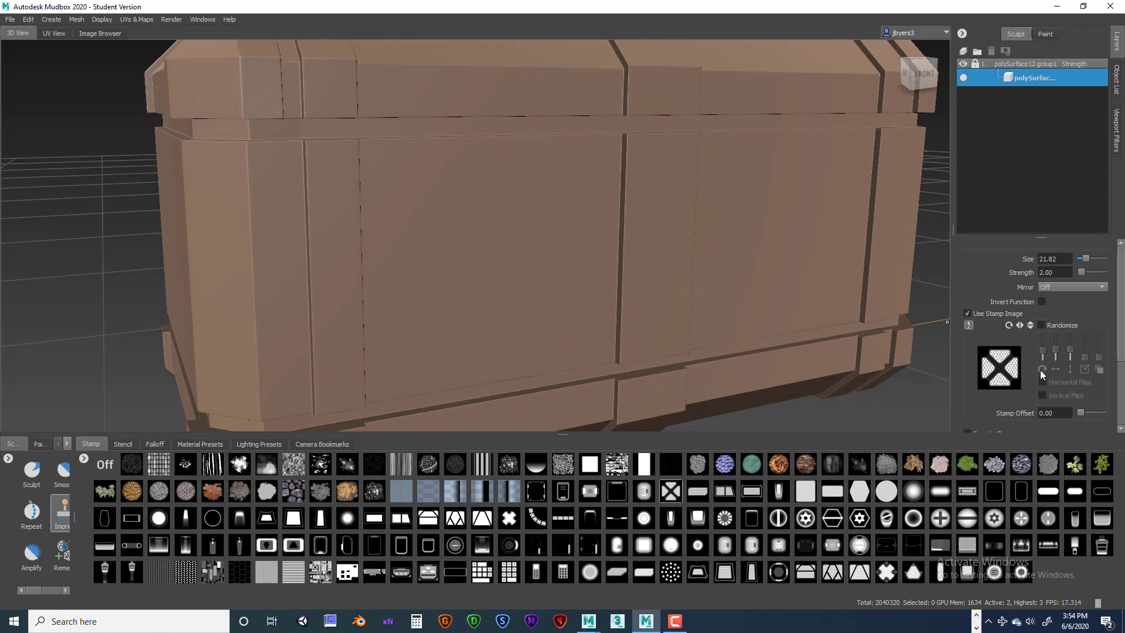
Set the Imprint brush strength to 0.50.
scroll(1123, 369, "down", 3)
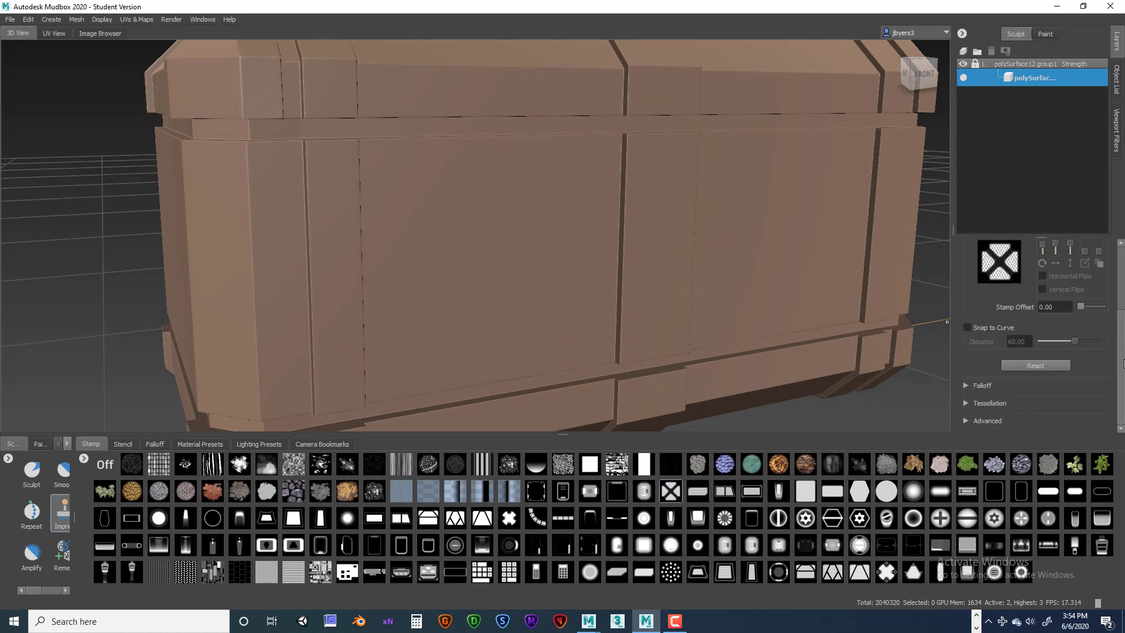
scroll(1070, 288, "up", 3)
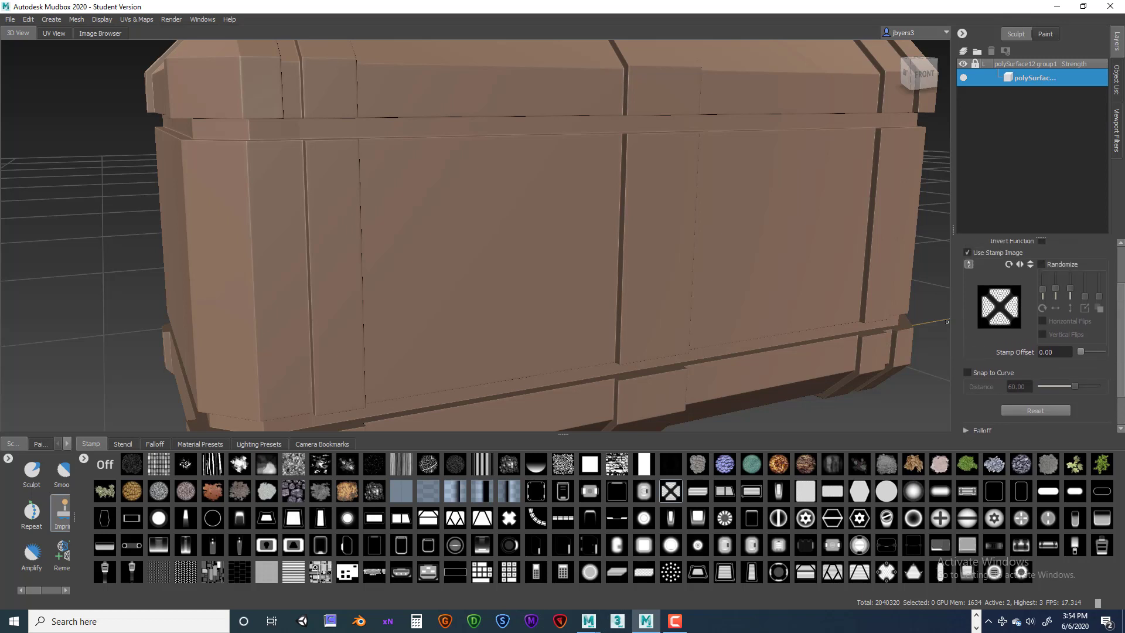
scroll(1123, 256, "up", 1)
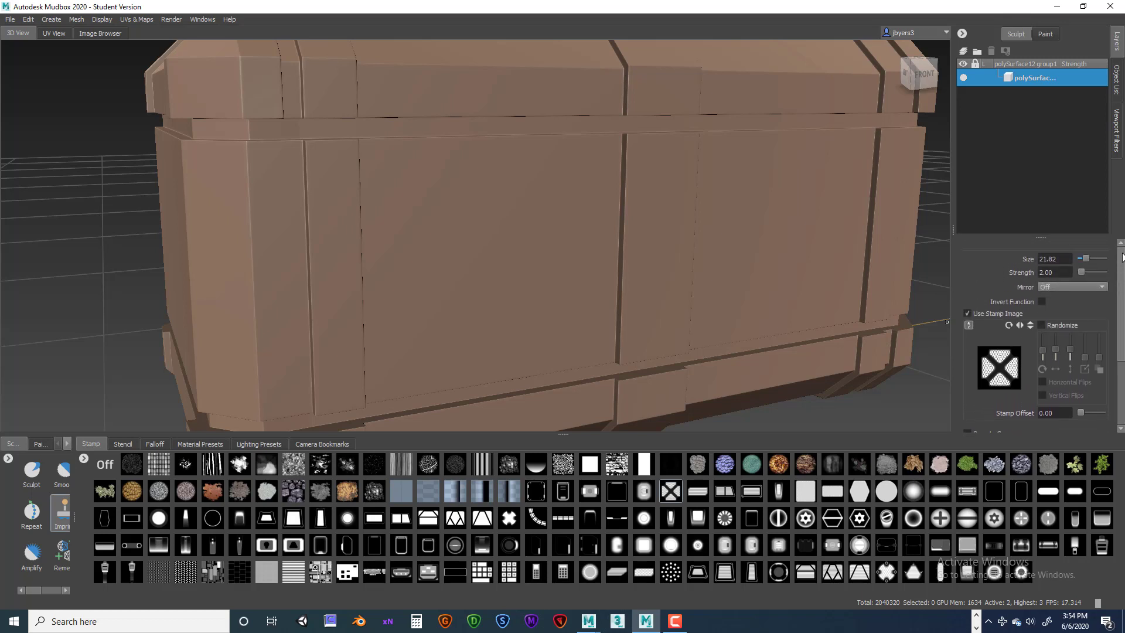
double_click(1049, 271)
type(".")
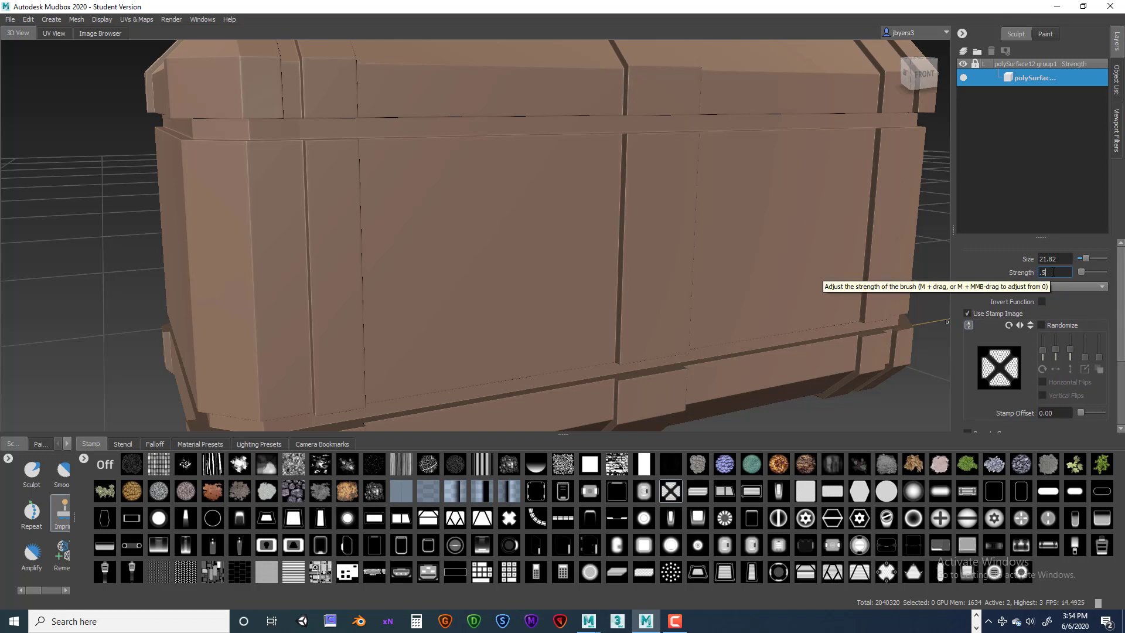
type("5")
key("Return")
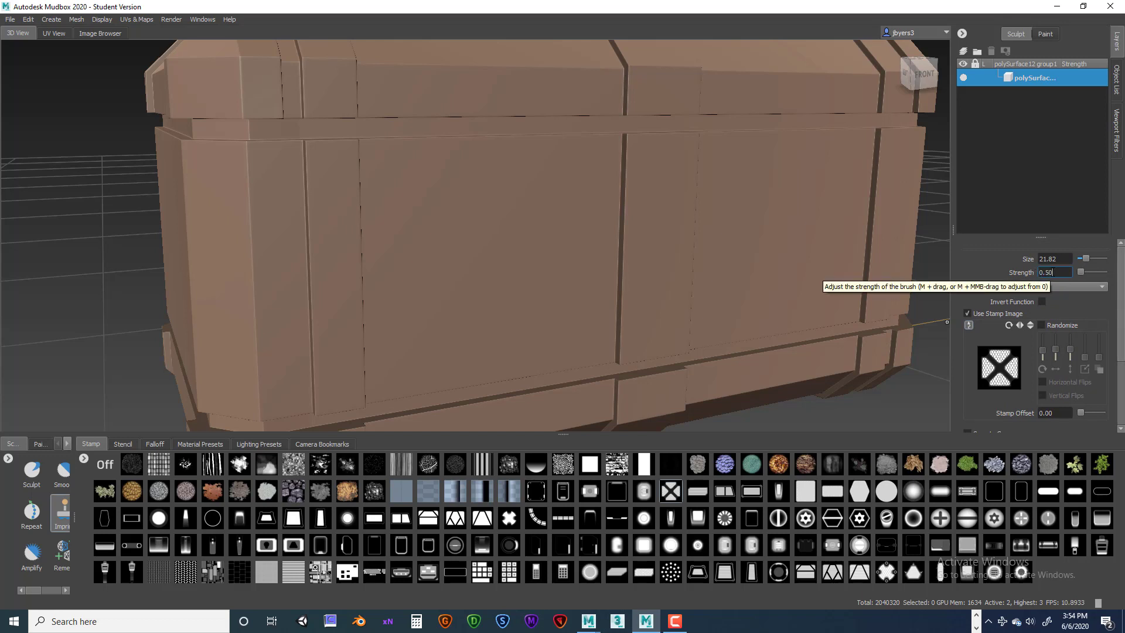
Try a shallower raised vent imprint on the left front panel at 0.50 strength and undo it.
left_click(930, 82)
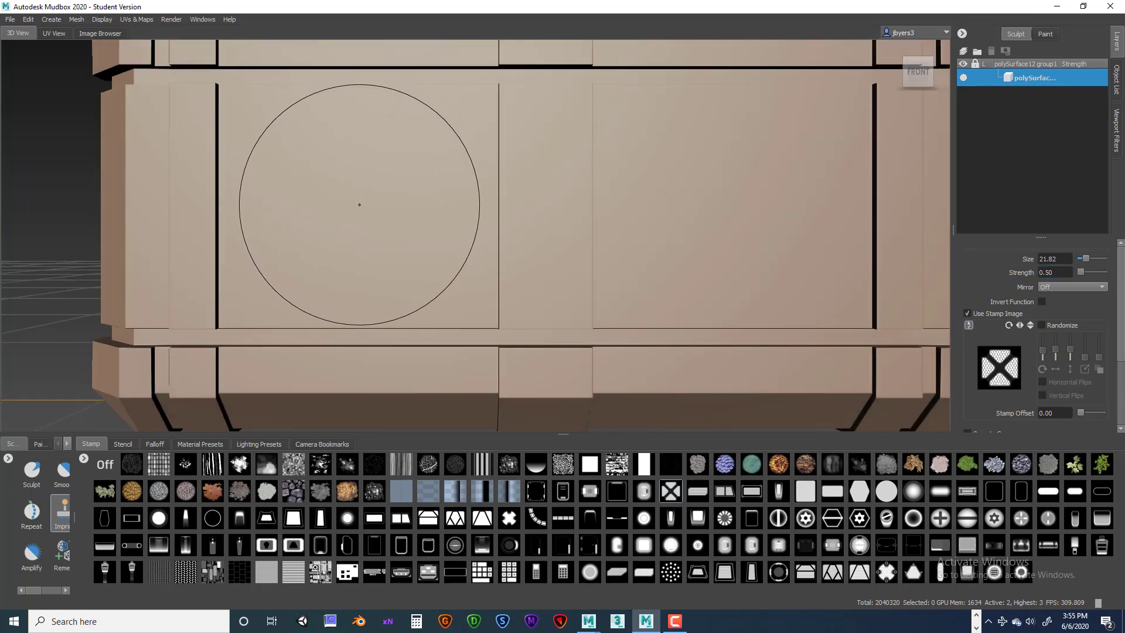
mouse_move(360, 204)
left_mouse_down()
mouse_move(517, 225)
mouse_move(500, 206)
left_mouse_up()
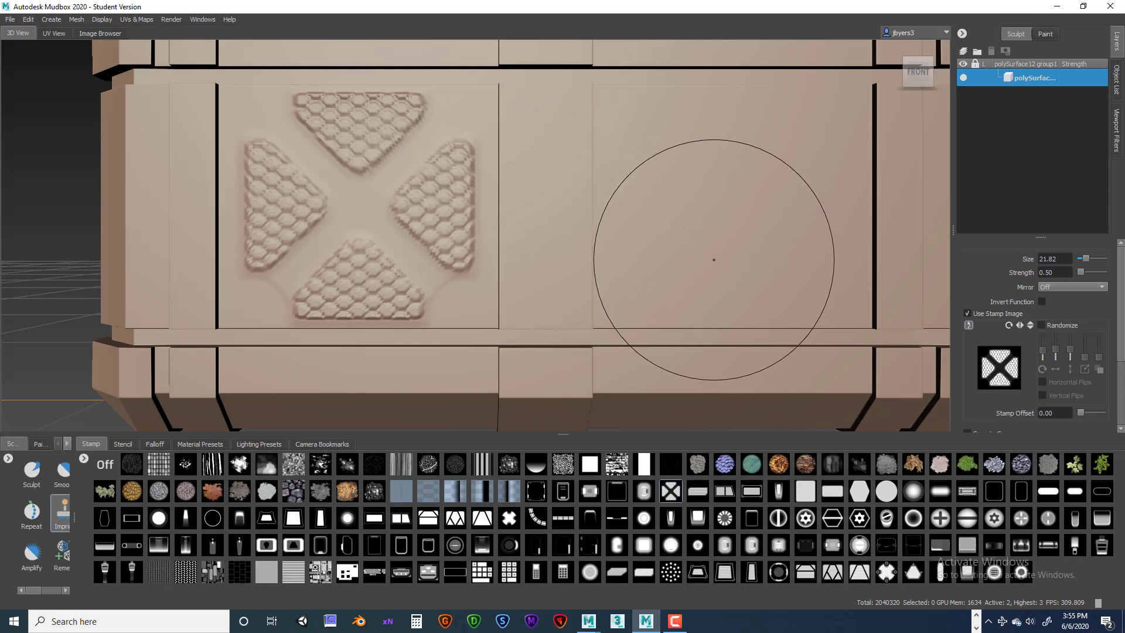
key("ctrl+z")
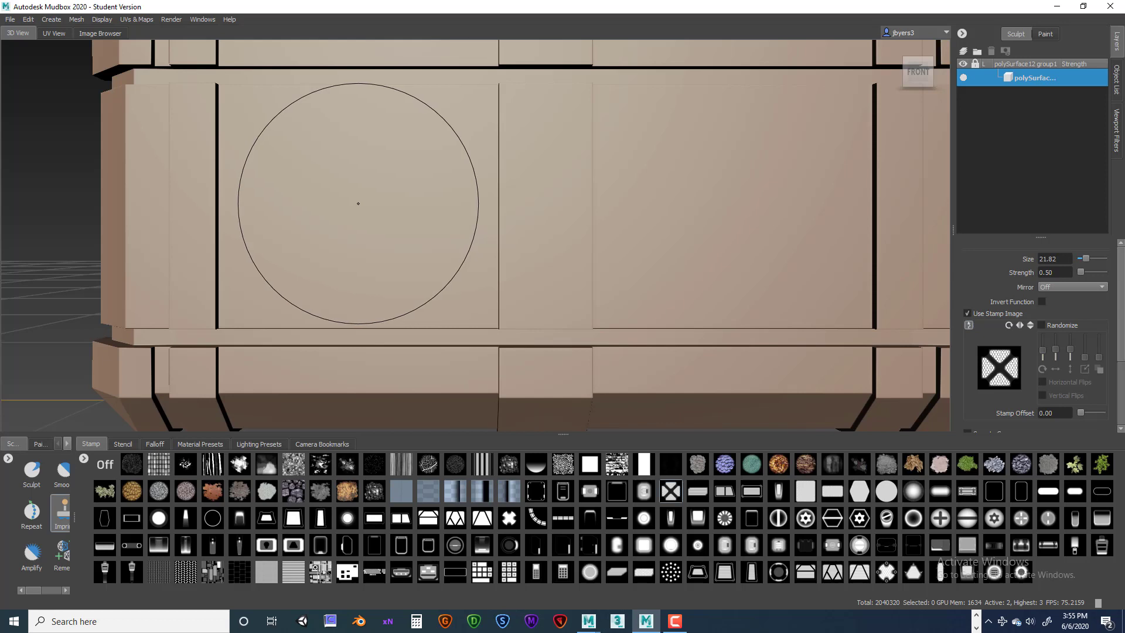
Try a recessed vent imprint on the left front panel at 0.50 strength, inspect it from an angle, and undo it.
left_click_drag(357, 203, 502, 203)
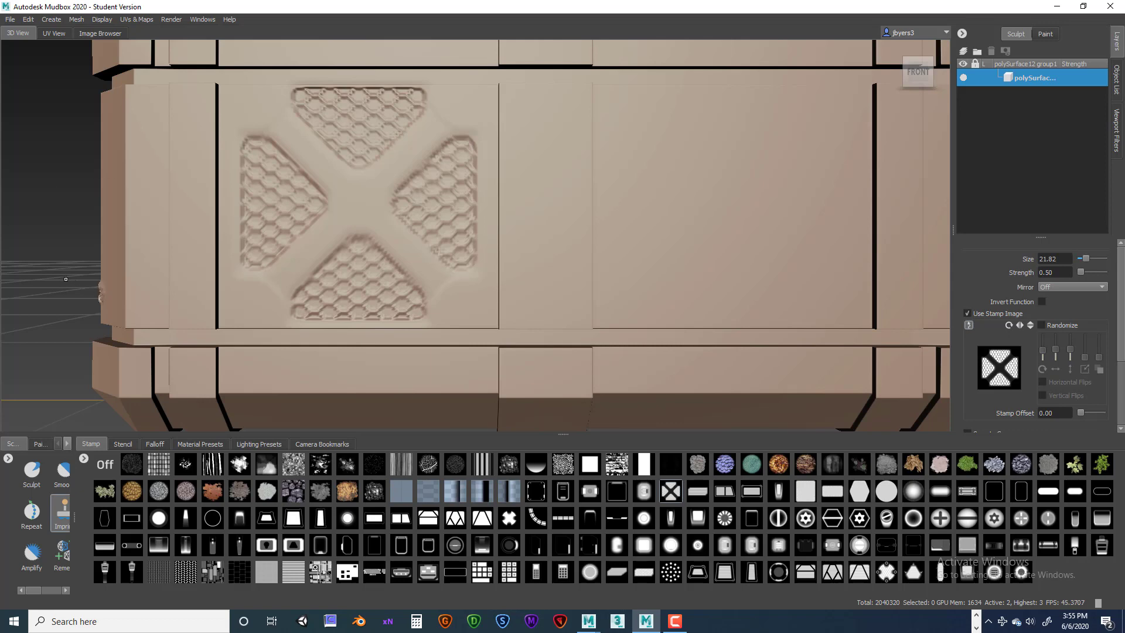
left_click_drag(63, 281, 103, 281, "alt")
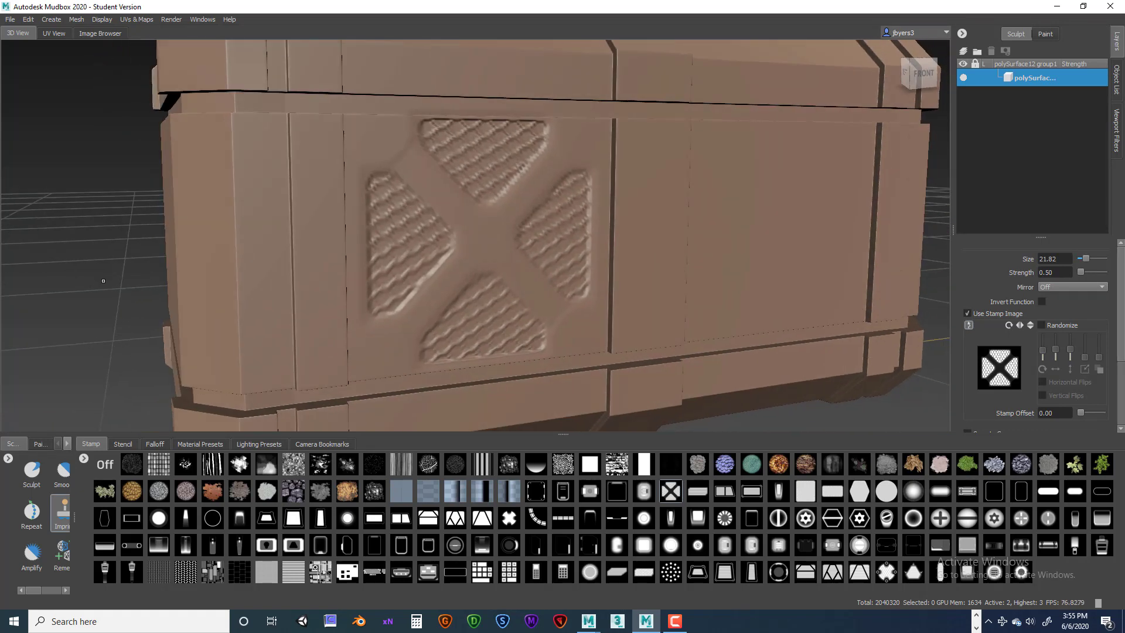
right_click_drag(150, 304, 8, 262, "alt")
mouse_move(105, 267)
left_mouse_down("alt")
mouse_move(149, 268)
mouse_move(104, 273)
left_mouse_up("alt")
key("ctrl+z")
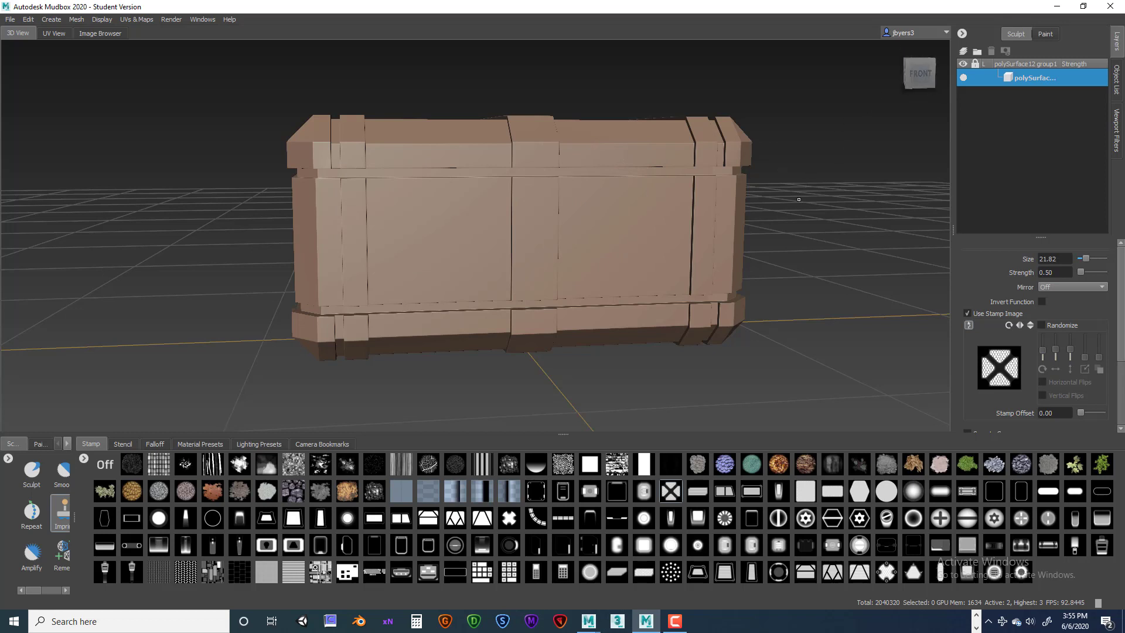
Step the crate mesh up to subdivision level 3 and face its front.
scroll(792, 239, "up", 2)
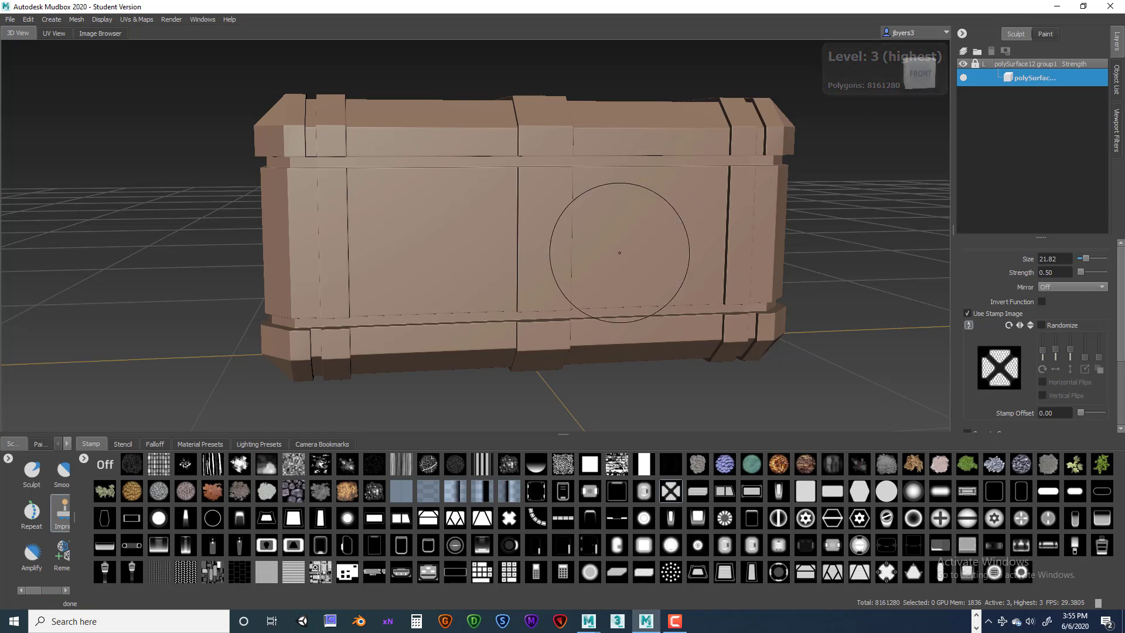
left_click(917, 76)
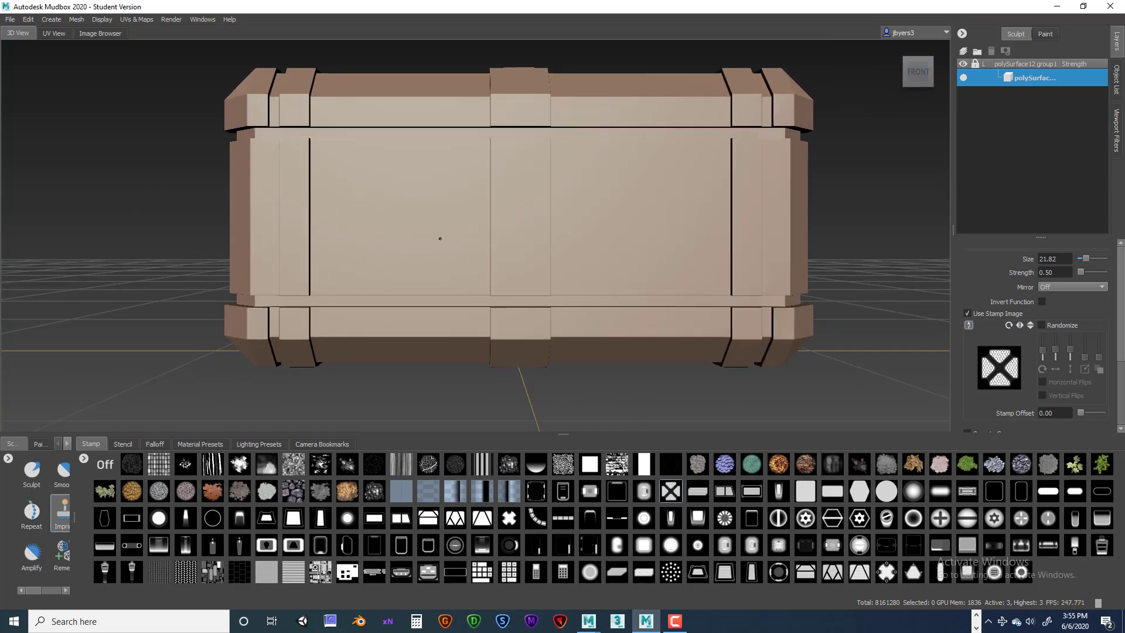
scroll(440, 238, "up", 2)
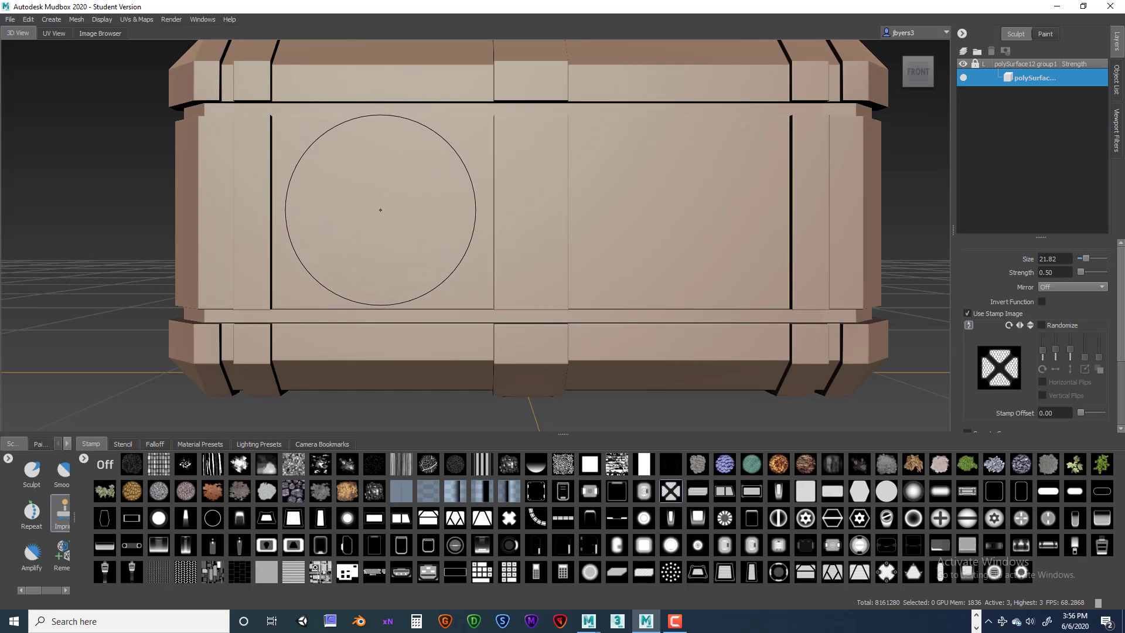
scroll(463, 223, "down", 3)
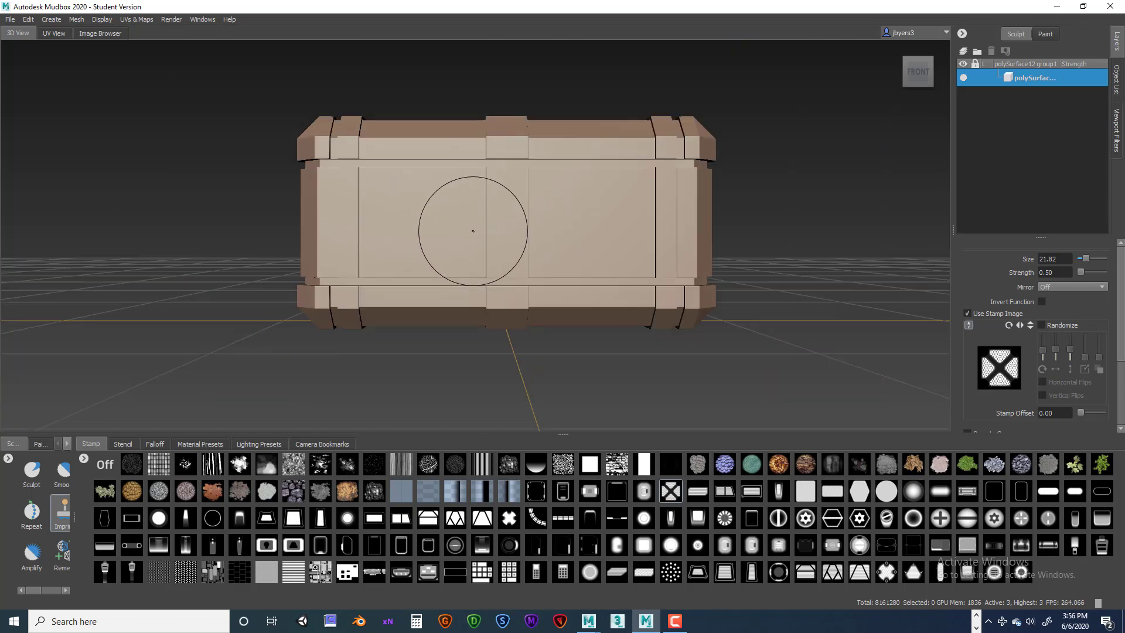
Set the Imprint brush's mirroring to Z and frame the front of the crate straight on.
left_click_drag(452, 252, 536, 271, "alt")
right_click_drag(536, 272, 642, 275, "alt")
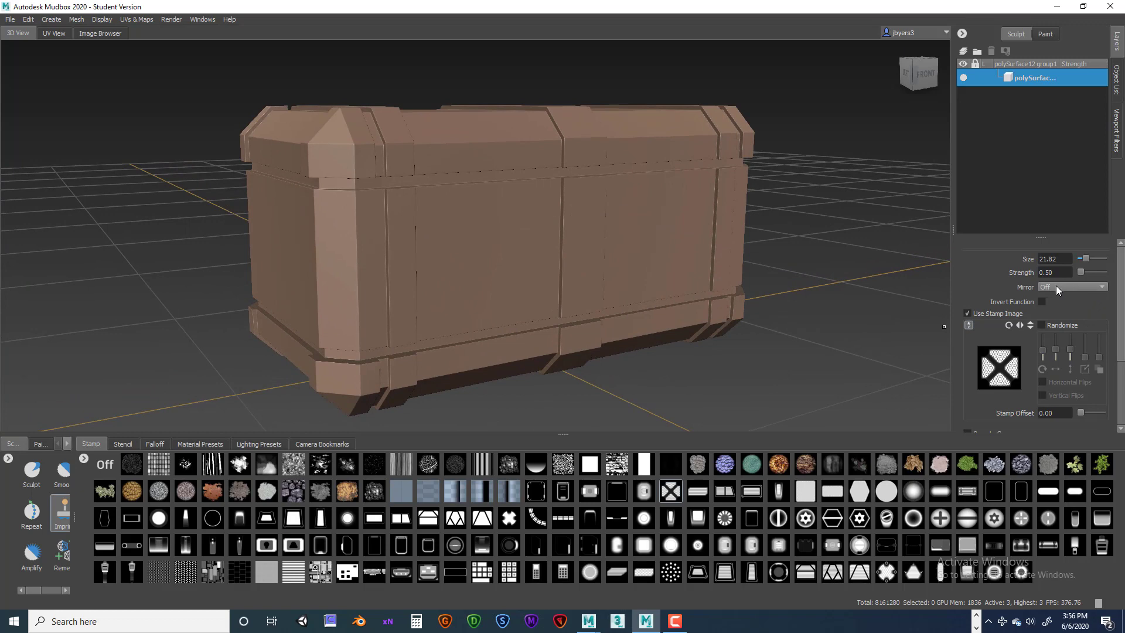
left_click(1101, 288)
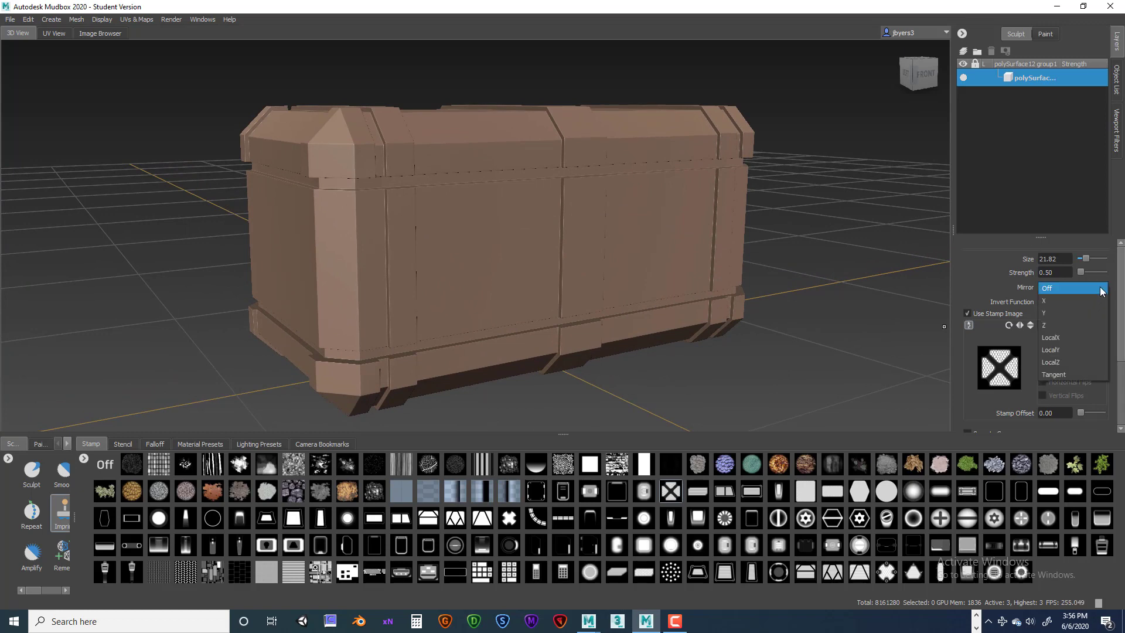
left_click(1074, 326)
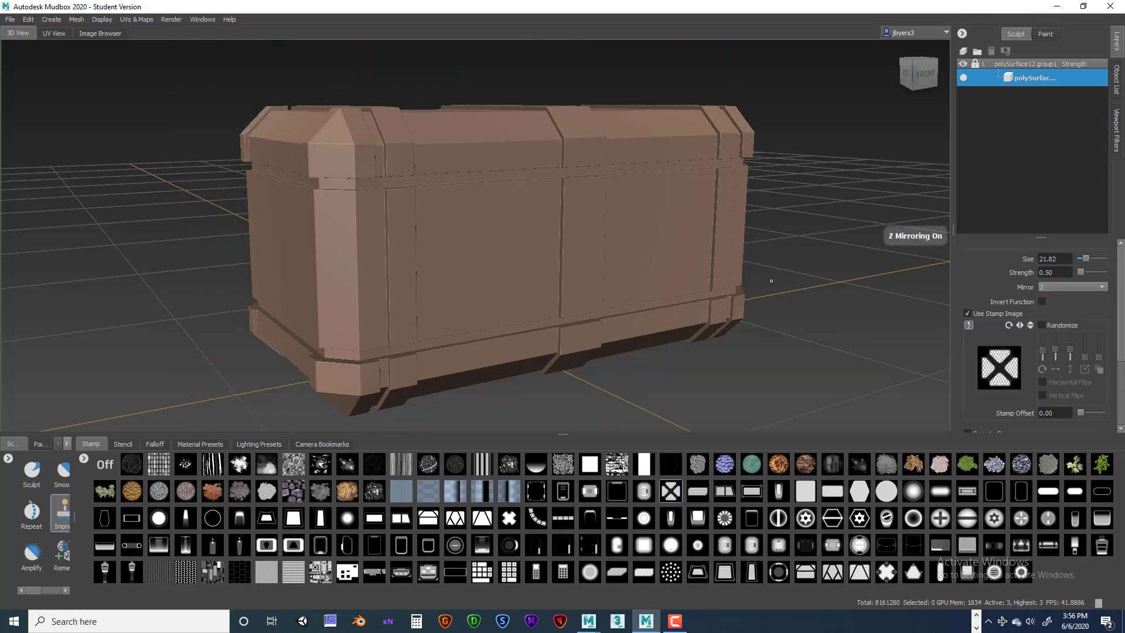
left_click(924, 74)
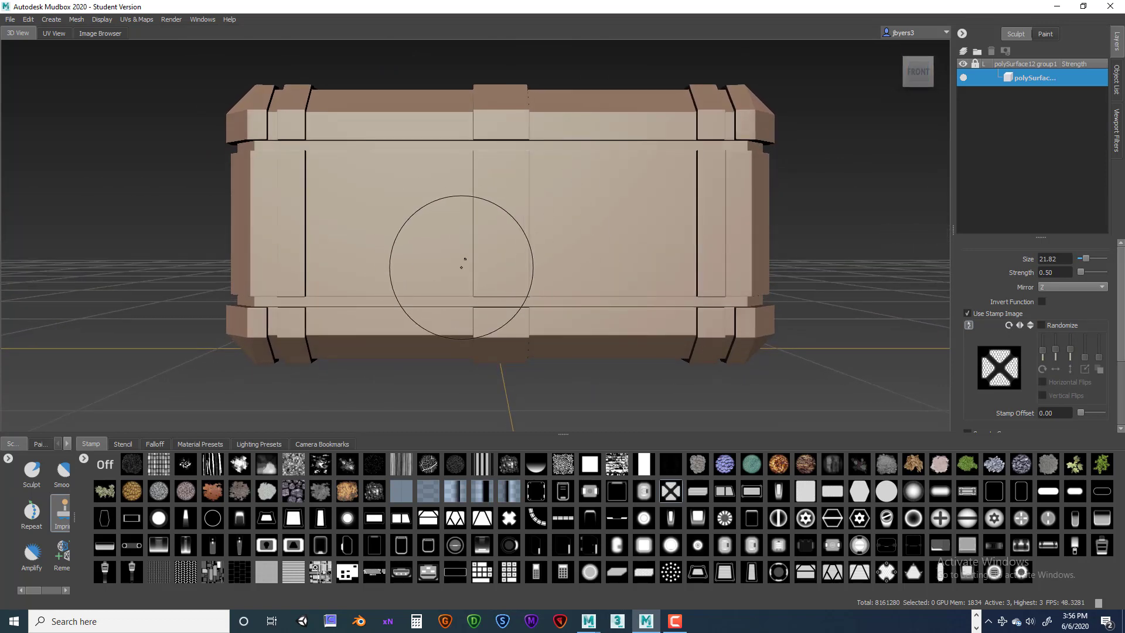
right_click_drag(463, 267, 596, 269, "alt")
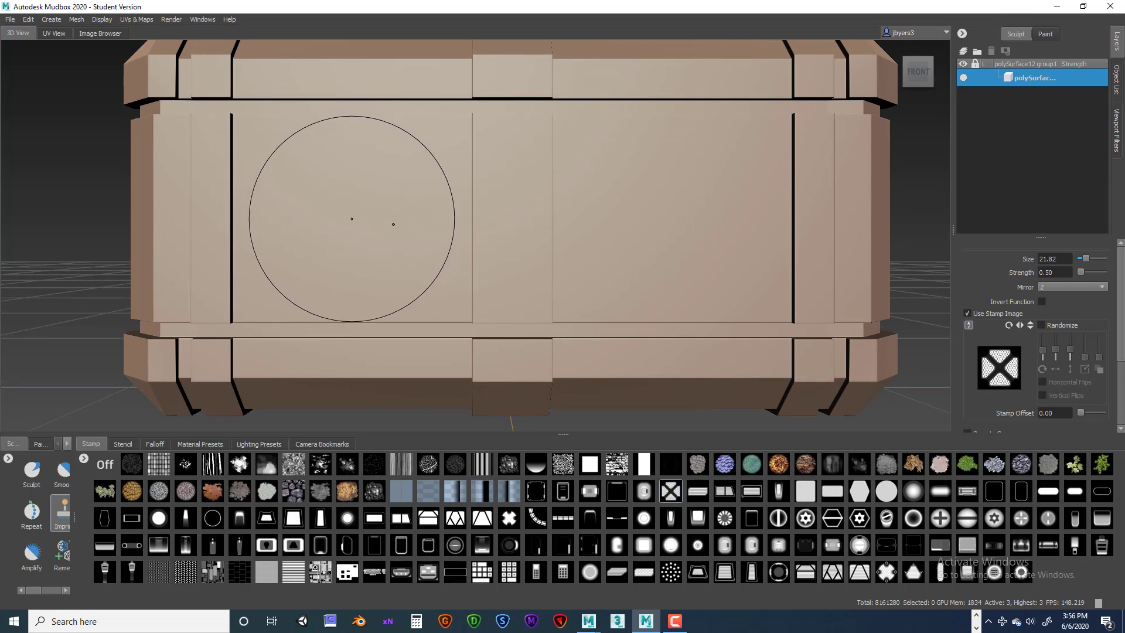
Imprint the X-shaped honeycomb vent stamp on the left front panel at 0.50 strength, undoing and redoing it to compare.
left_click_drag(351, 219, 475, 220)
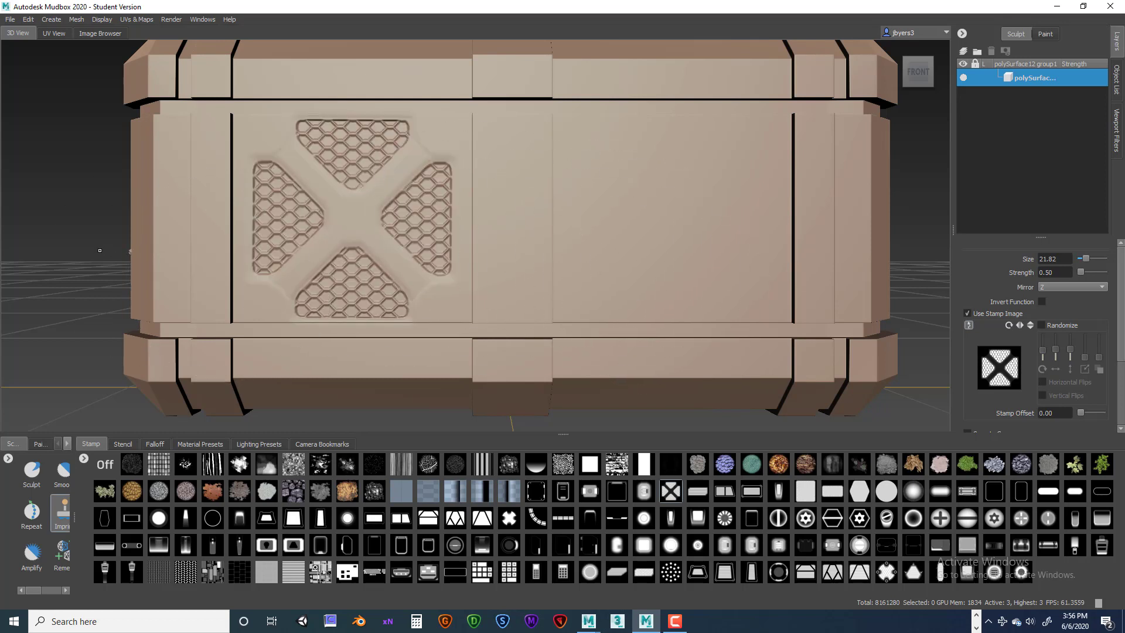
key("ctrl+z")
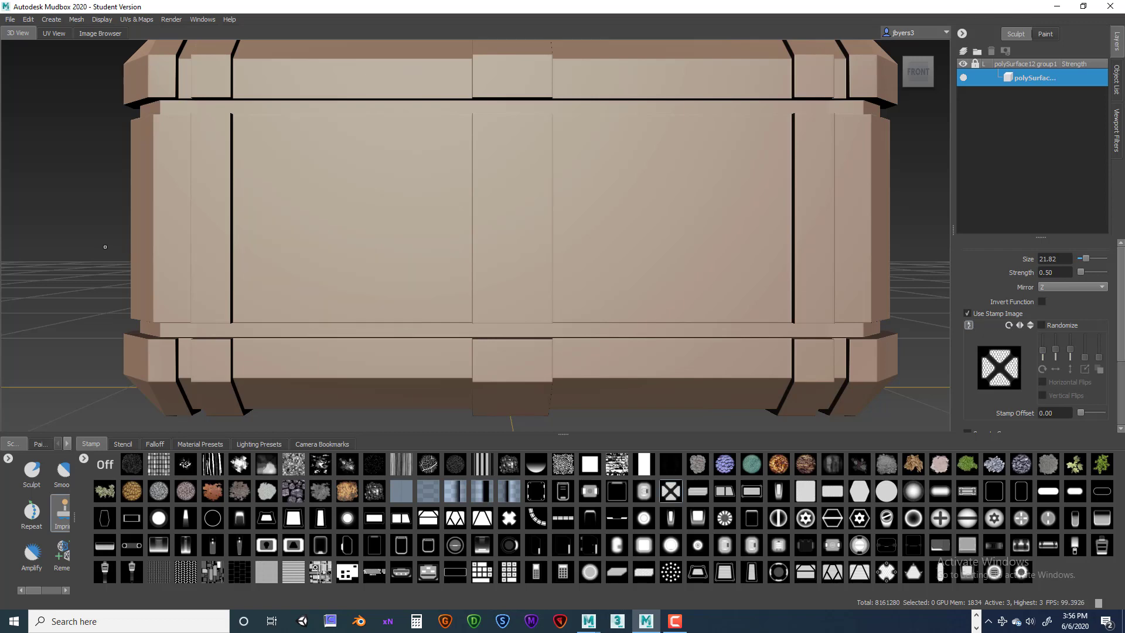
key("ctrl+y")
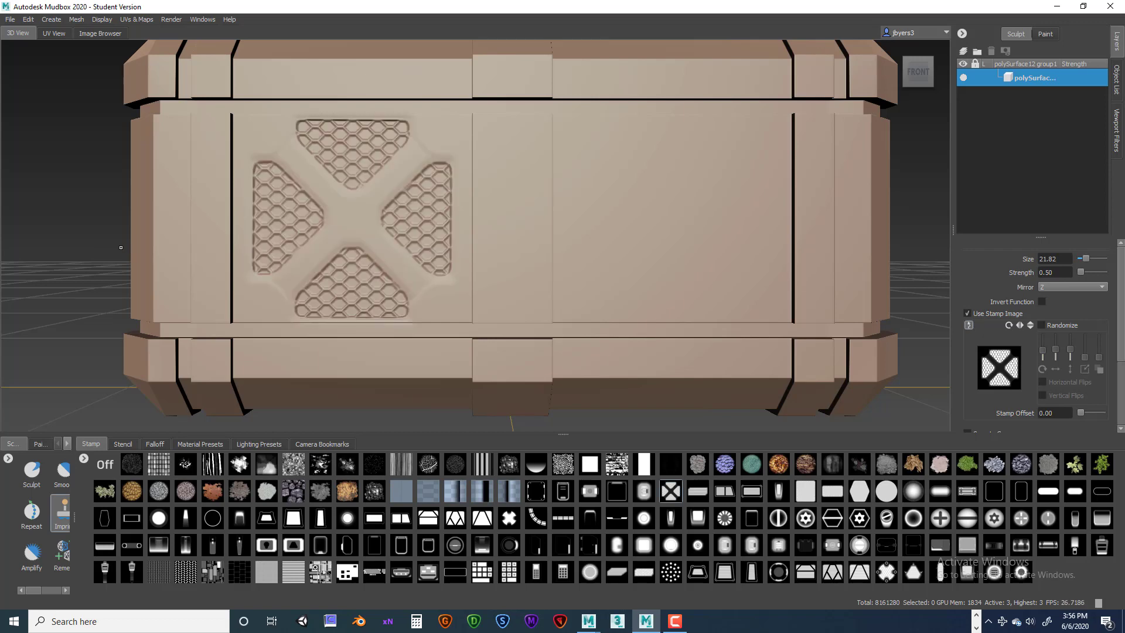
Check the left vent imprint up close, then imprint a matching vent centered on the right front panel at 0.50 strength.
left_click_drag(86, 246, 131, 246, "alt")
right_click_drag(130, 247, 106, 244, "alt")
left_click_drag(106, 243, 44, 252, "alt")
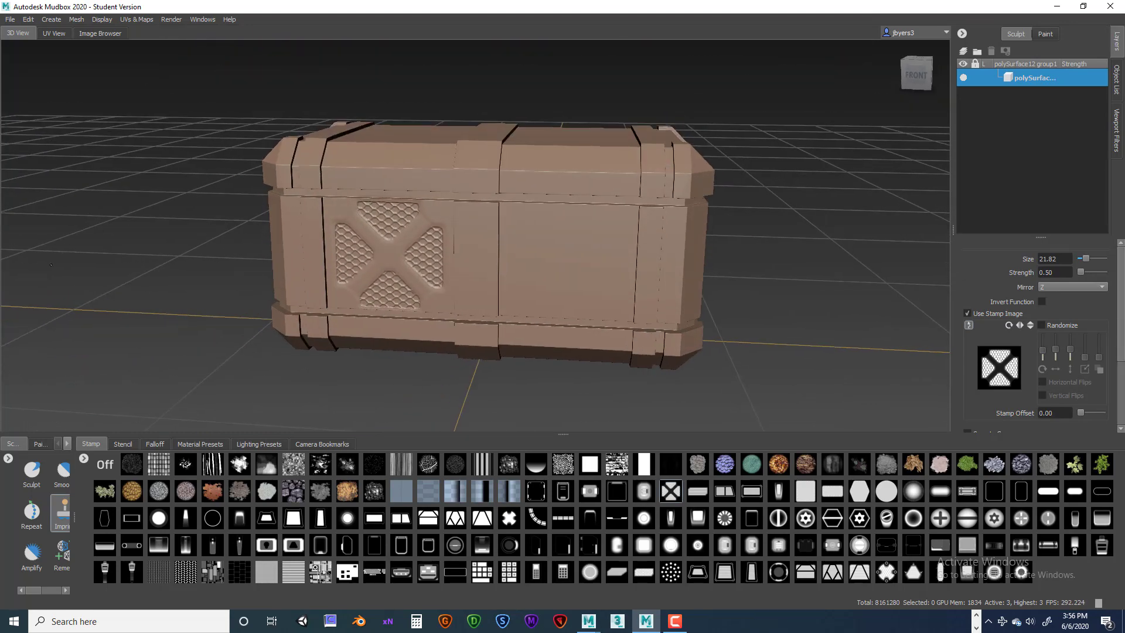
right_click_drag(44, 252, 241, 268, "alt")
left_click_drag(241, 268, 315, 261, "alt")
middle_click_drag(333, 272, 251, 232, "alt")
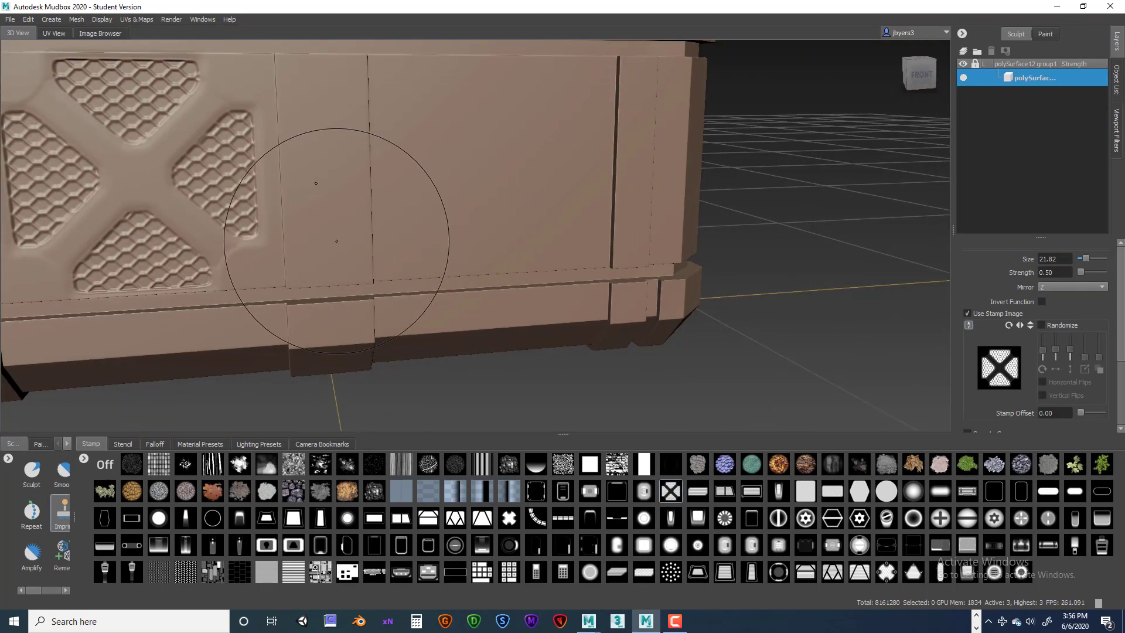
left_click_drag(424, 258, 395, 256, "alt")
middle_click_drag(395, 255, 461, 260, "alt")
left_click(923, 80)
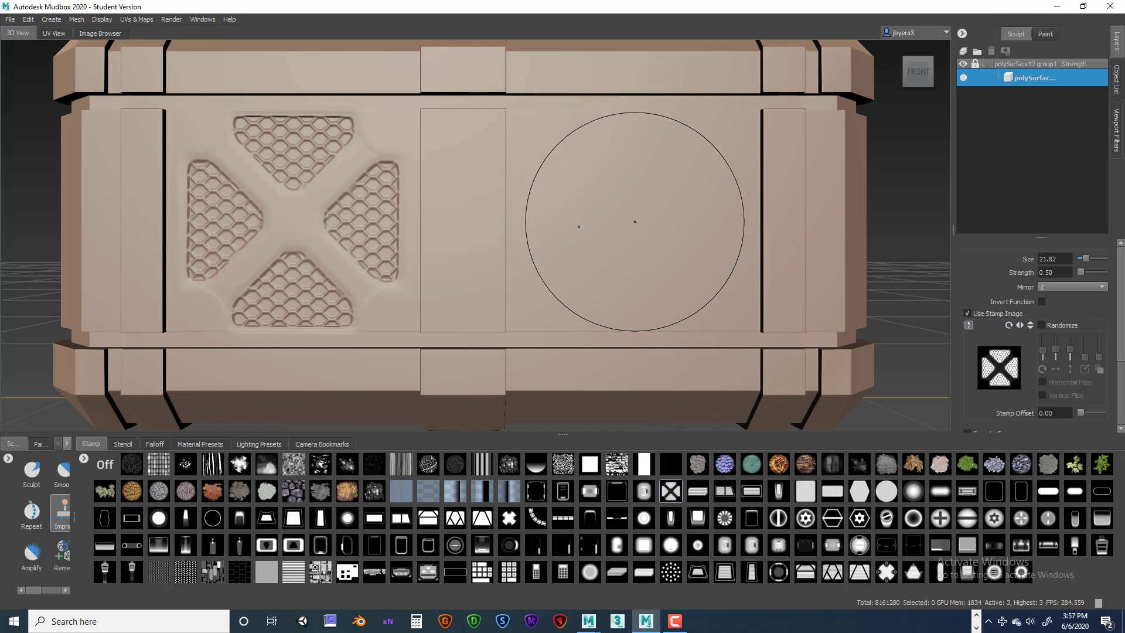
left_click_drag(634, 221, 770, 222)
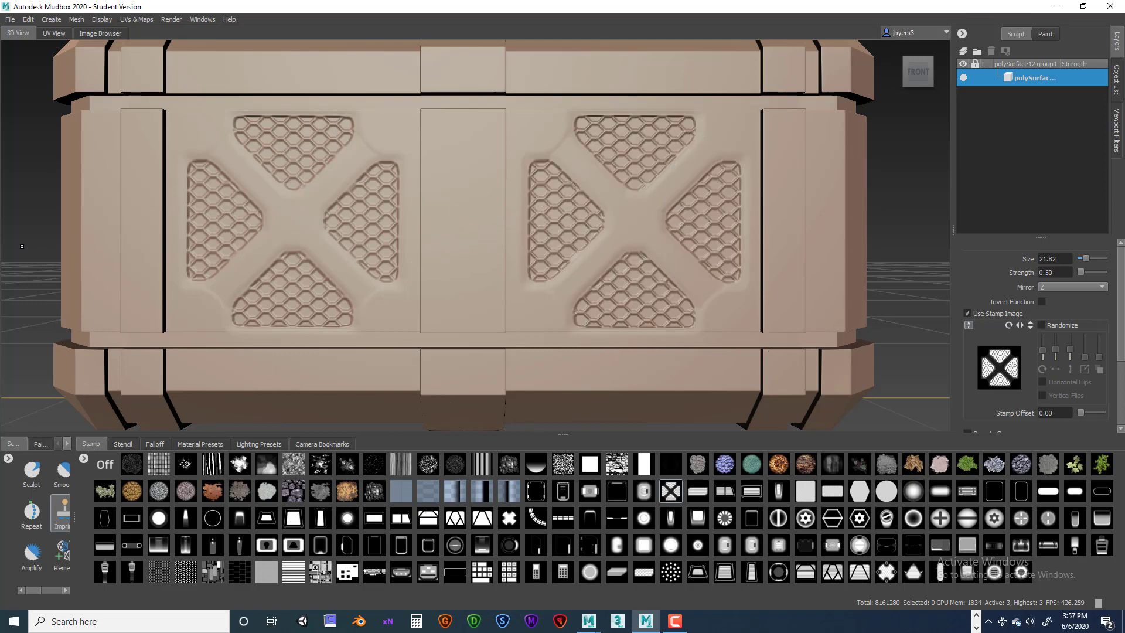
Examine both front vent imprints from several angles for depth and matching placement.
left_click_drag(21, 246, 12, 276, "alt")
scroll(88, 258, "down", 4)
mouse_move(398, 271)
left_mouse_down("alt")
mouse_move(351, 270)
mouse_move(638, 269)
left_mouse_up("alt")
right_click_drag(645, 274, 719, 283, "alt")
left_click_drag(719, 284, 768, 287, "alt")
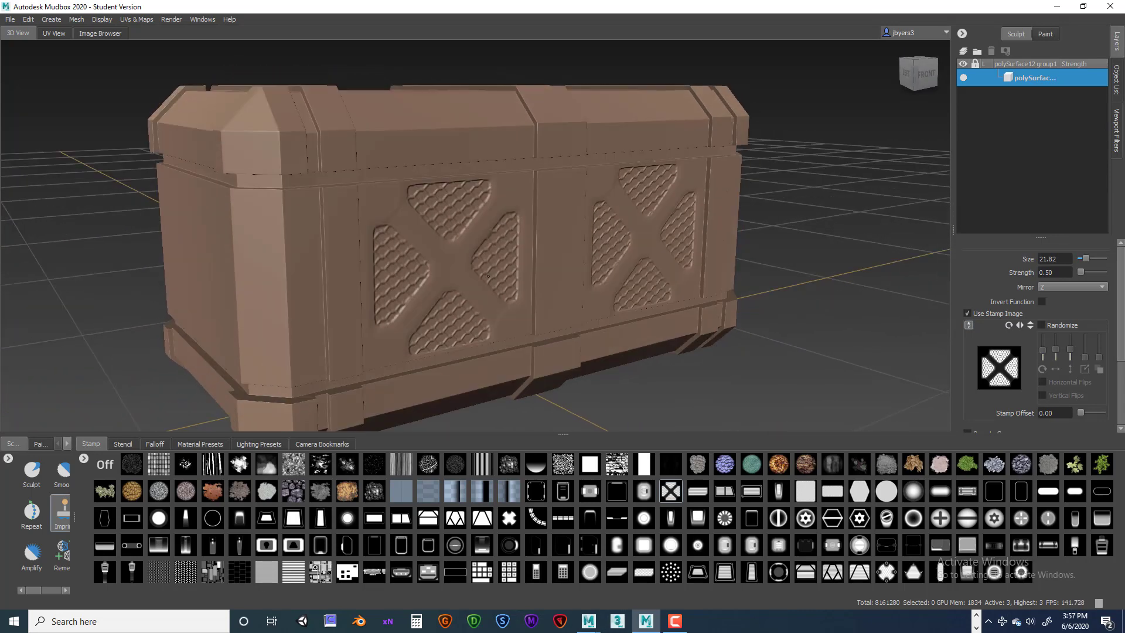
middle_click_drag(499, 346, 495, 278, "alt")
left_click_drag(494, 277, 480, 251, "alt")
middle_click_drag(479, 251, 507, 279, "alt")
left_click_drag(508, 279, 445, 272, "alt")
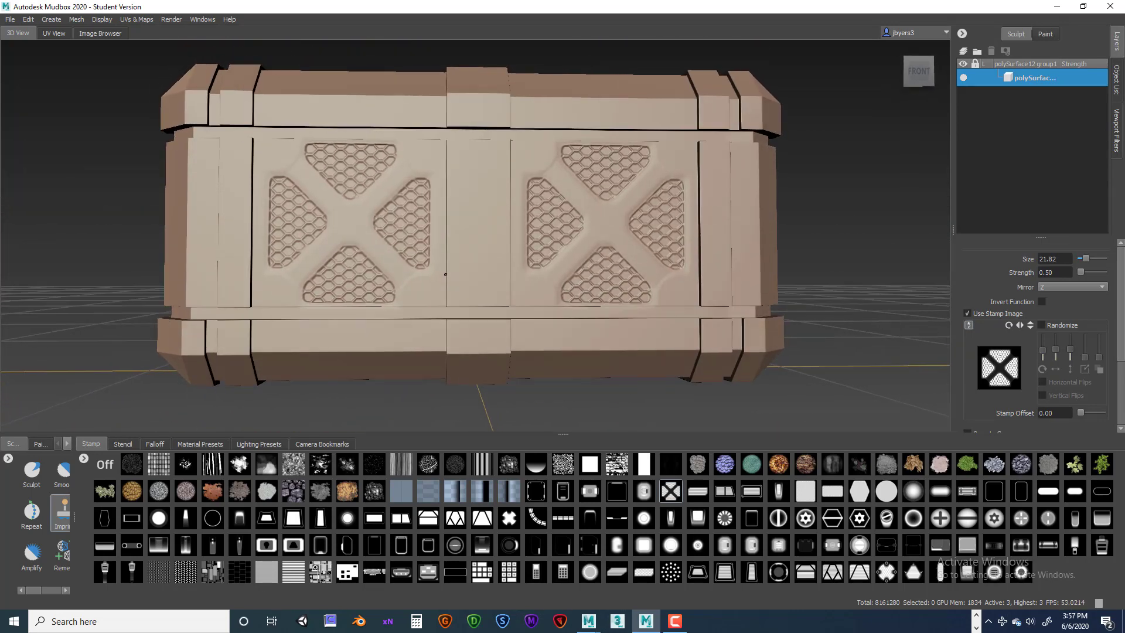
mouse_move(461, 324)
left_mouse_down("alt")
mouse_move(460, 311)
mouse_move(484, 316)
left_mouse_up("alt")
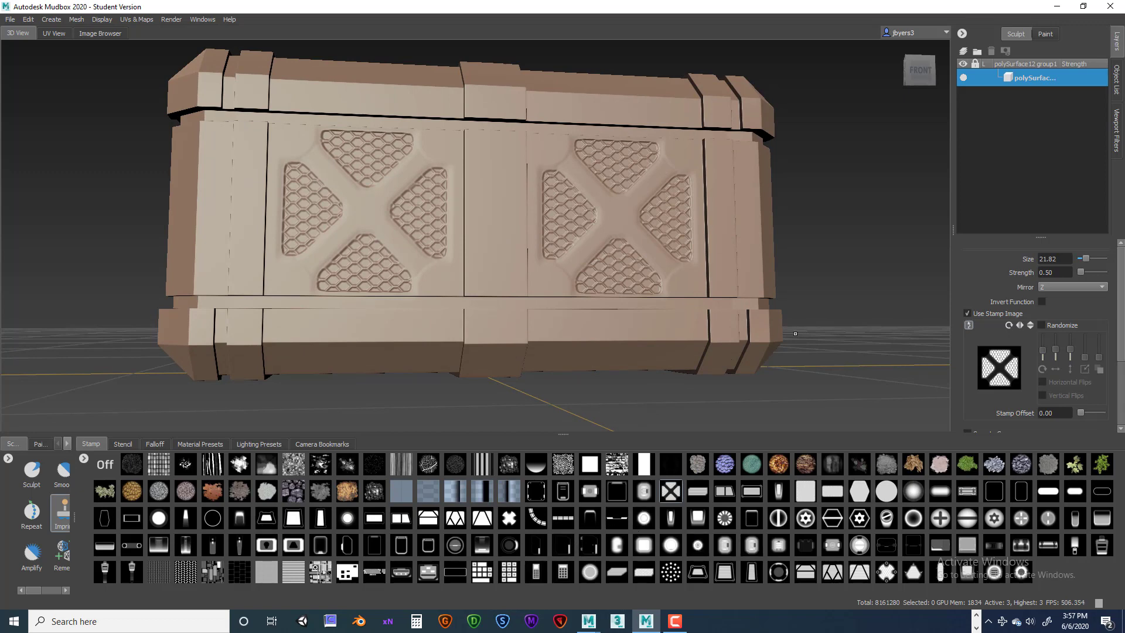
Imprint the slatted oval vent stamp at mid-height on the beveled front-right corner, undoing a first placement nearer the lid.
left_click_drag(796, 333, 629, 429, "alt")
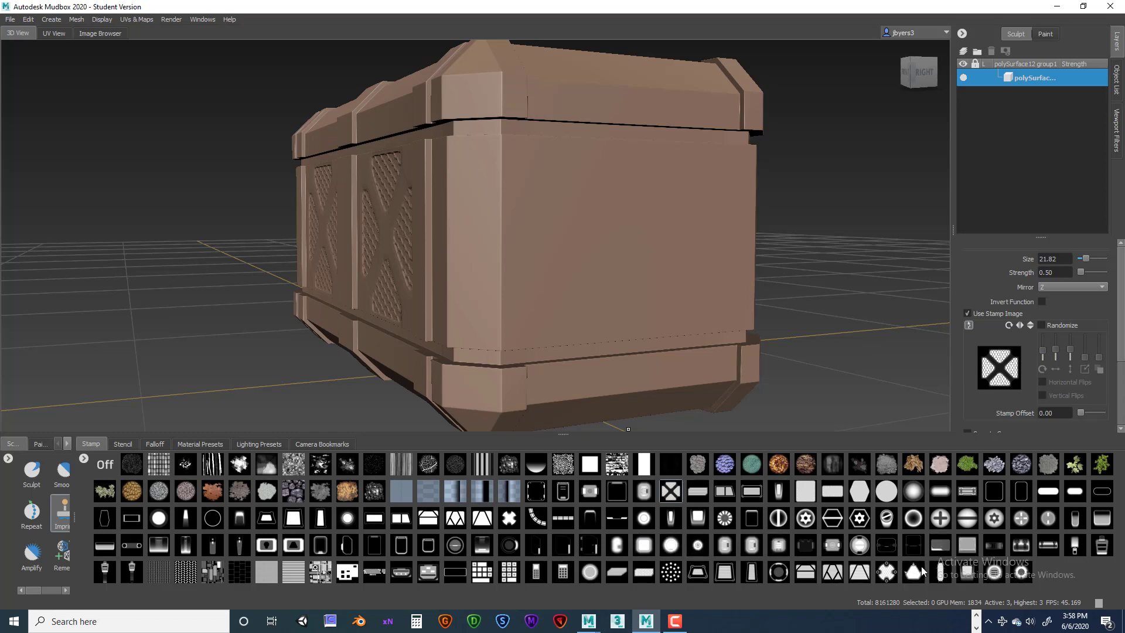
left_click(941, 572)
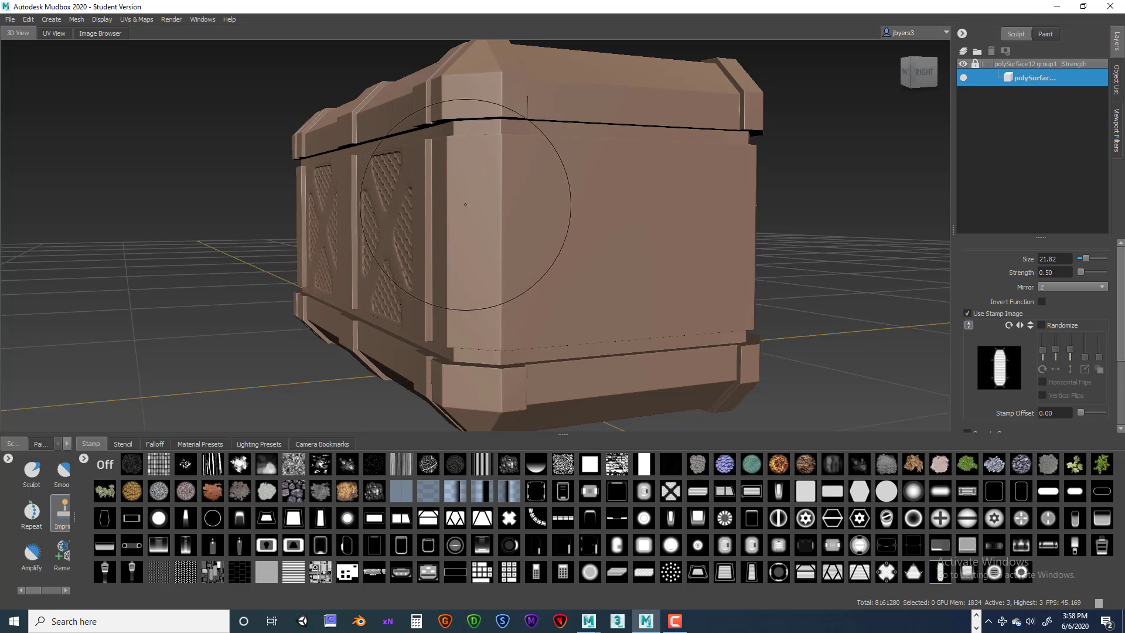
mouse_move(511, 246)
left_mouse_down("alt")
mouse_move(565, 237)
mouse_move(529, 233)
mouse_move(550, 238)
mouse_move(580, 284)
mouse_move(577, 315)
left_mouse_up("alt")
key("ctrl+z")
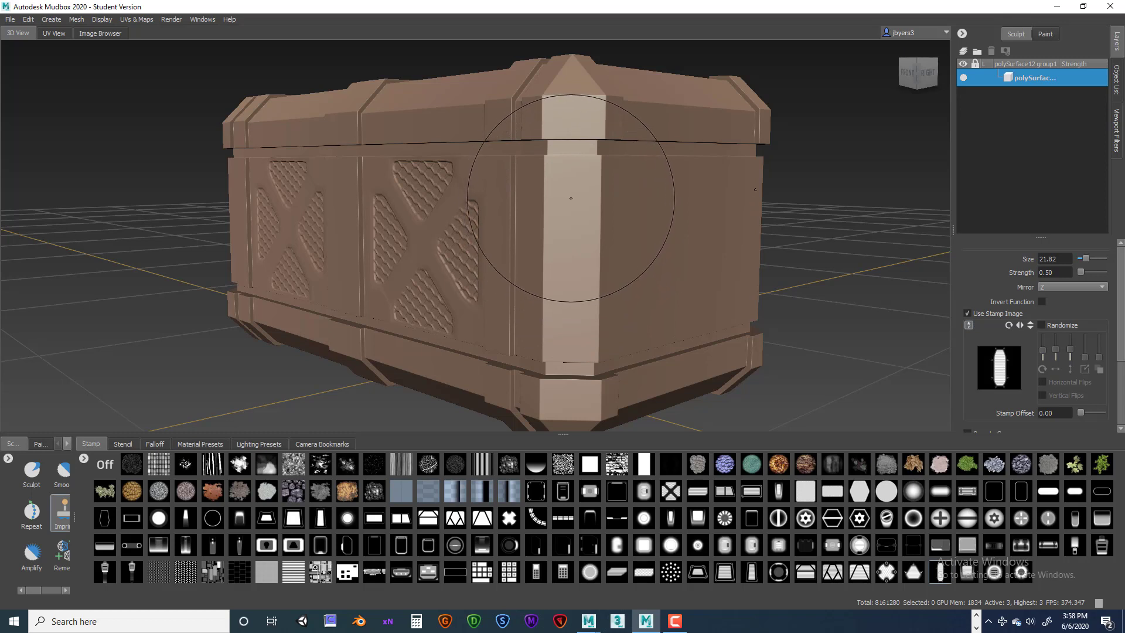
left_click_drag(572, 197, 576, 244)
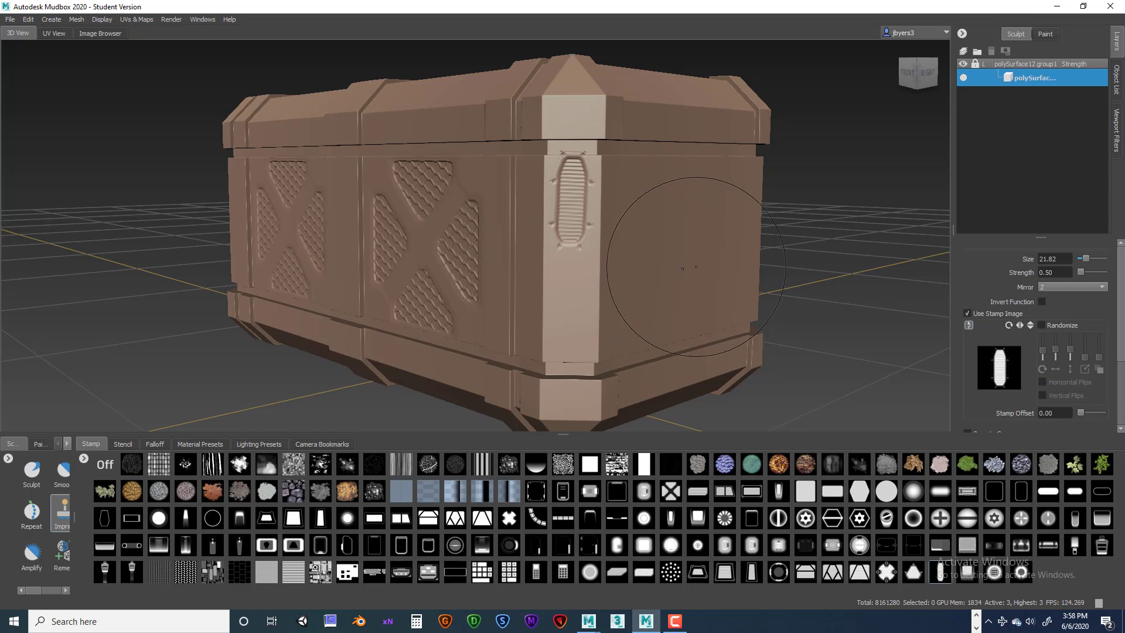
key("ctrl+z")
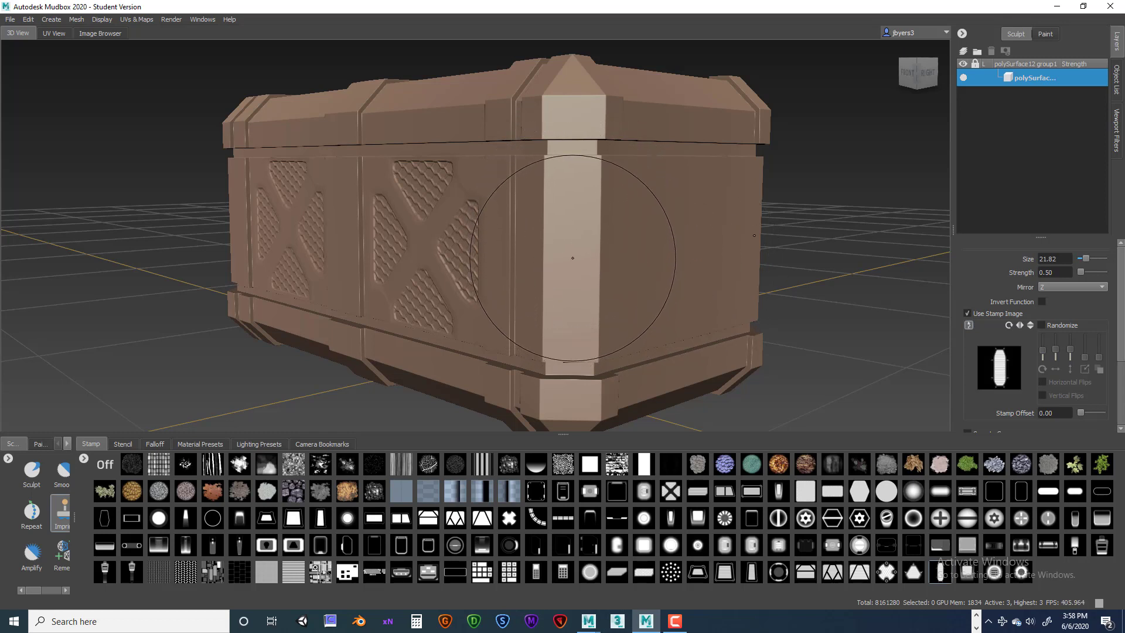
left_click_drag(572, 258, 574, 321)
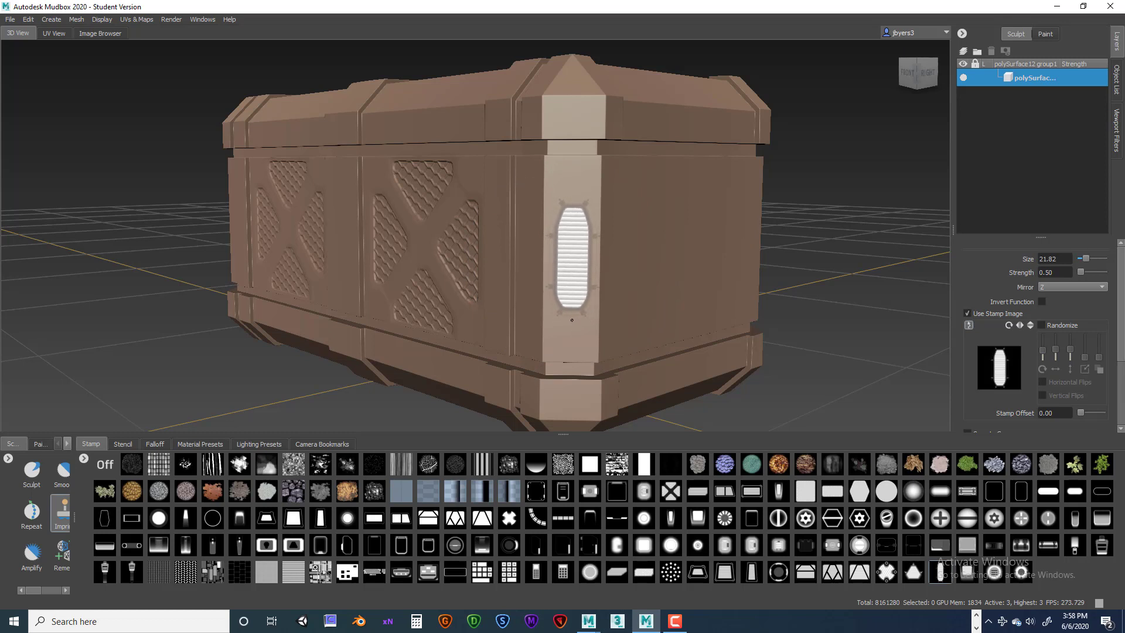
left_click_drag(572, 320, 572, 320)
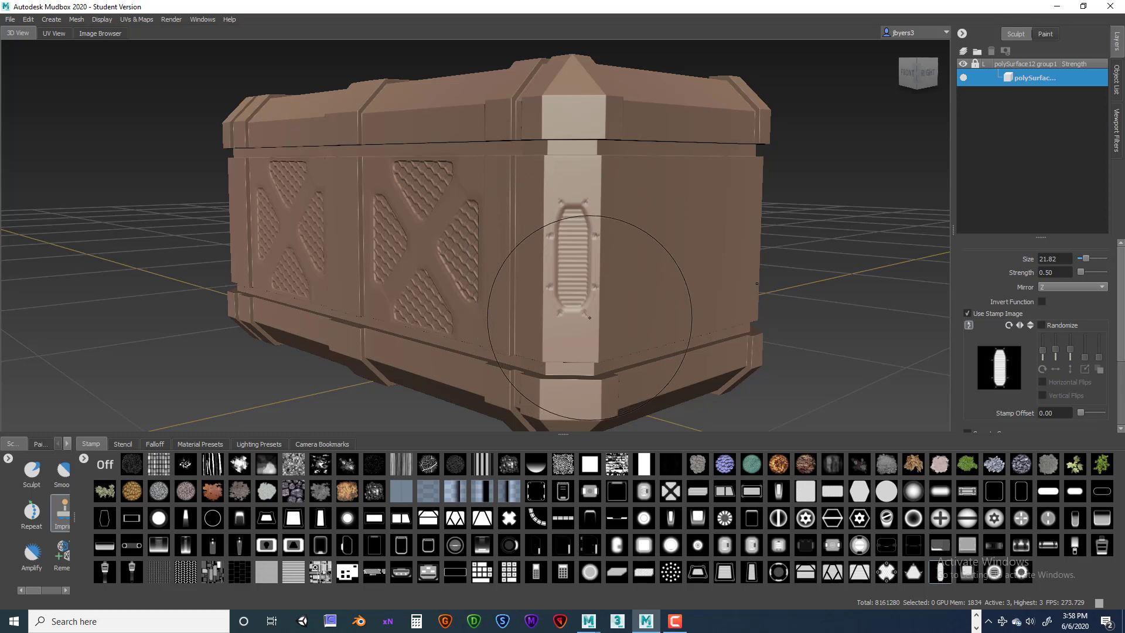
Imprint the same slatted oval vent at mid-height on the beveled front-left corner of the crate.
mouse_move(852, 303)
left_mouse_down("alt")
mouse_move(595, 303)
mouse_move(1090, 299)
left_mouse_up("alt")
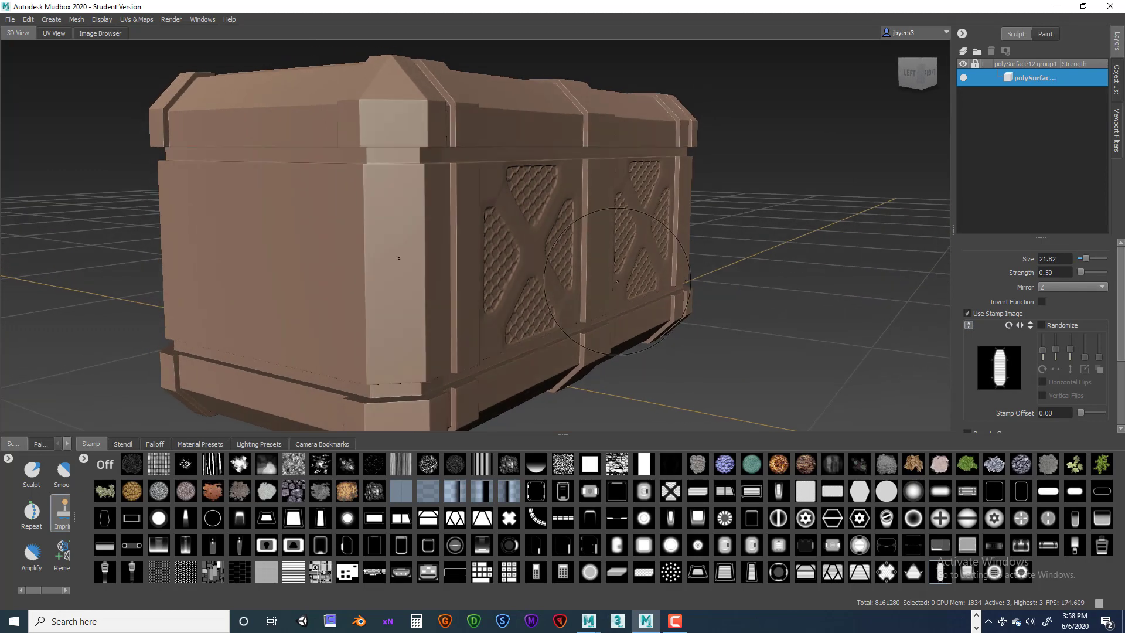
left_click_drag(527, 267, 593, 268, "alt")
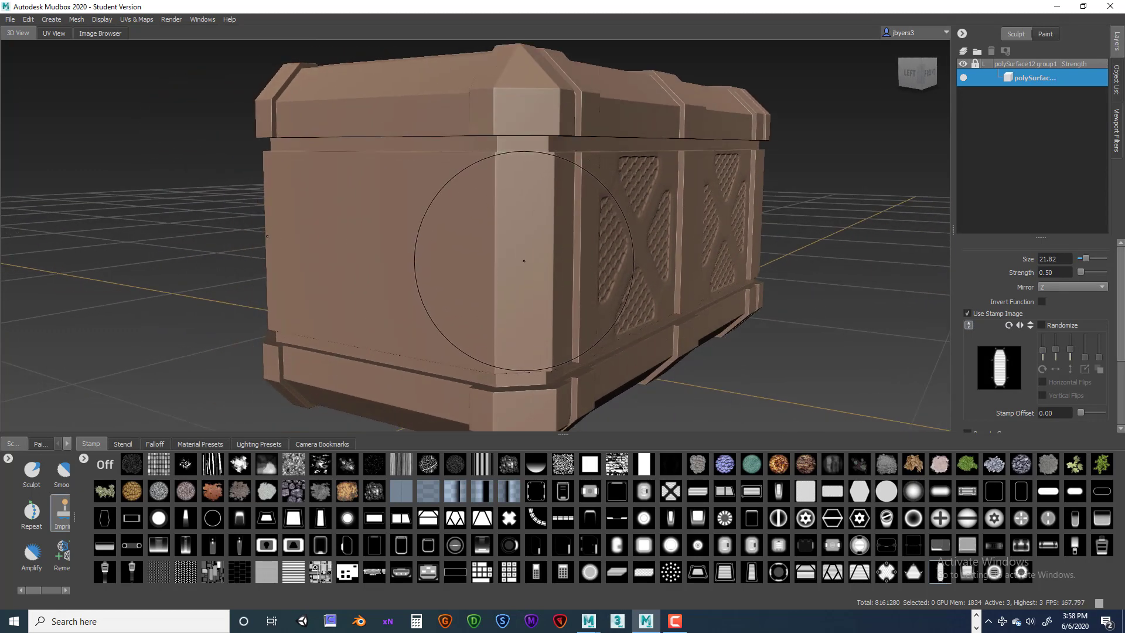
key("2")
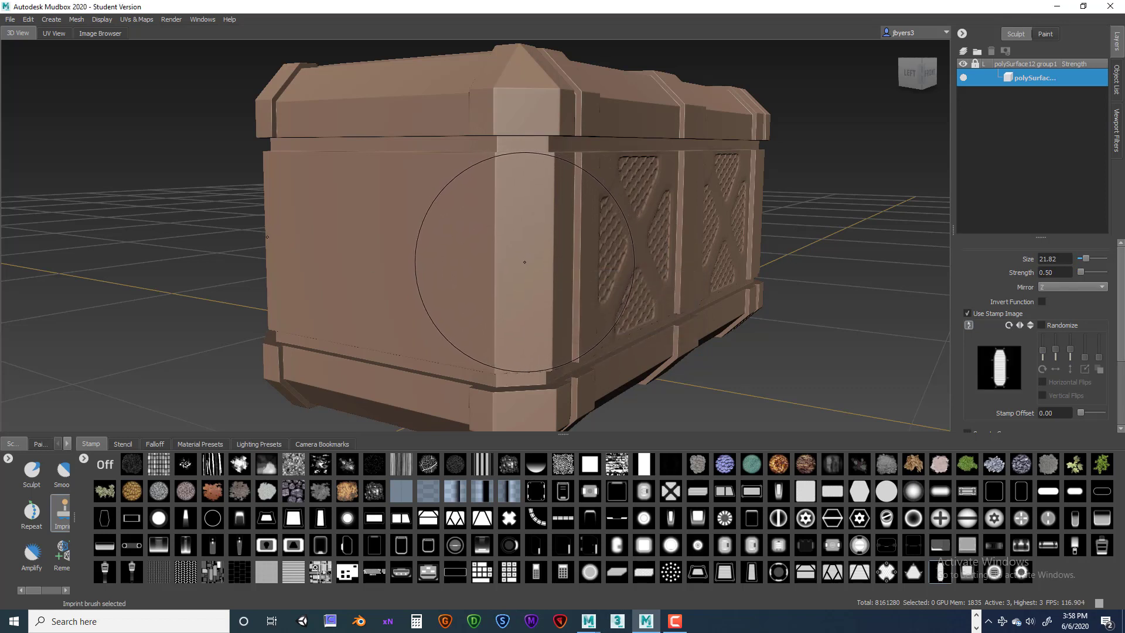
left_click_drag(523, 264, 523, 337)
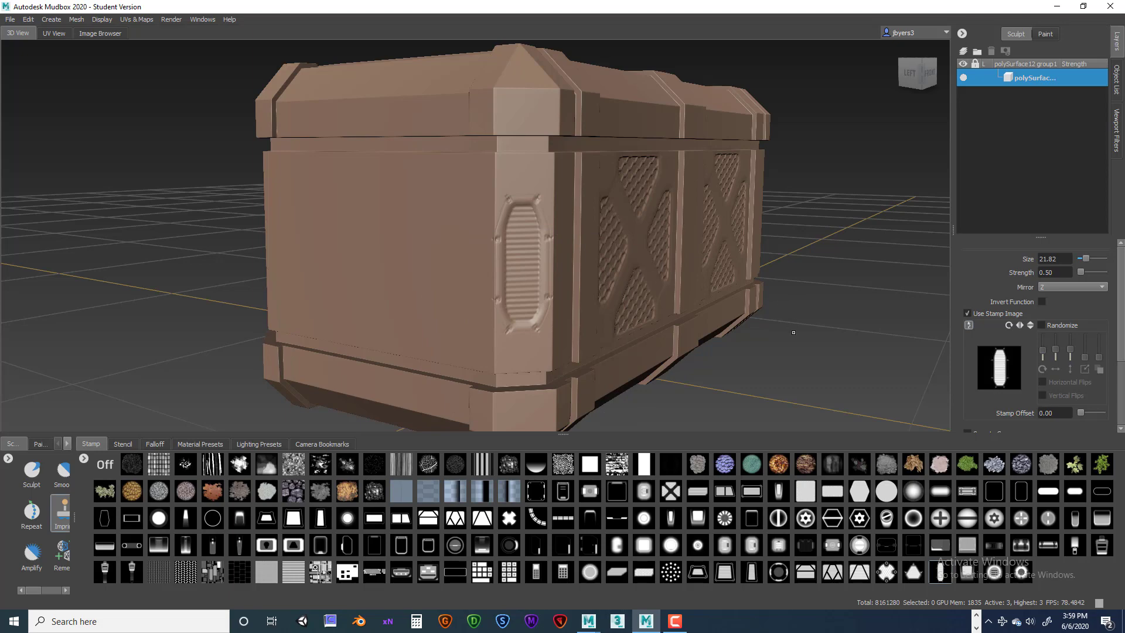
Inspect the crate from all sides to check the corner vents and their mirrored copies on the back.
left_click_drag(775, 345, 932, 348, "alt")
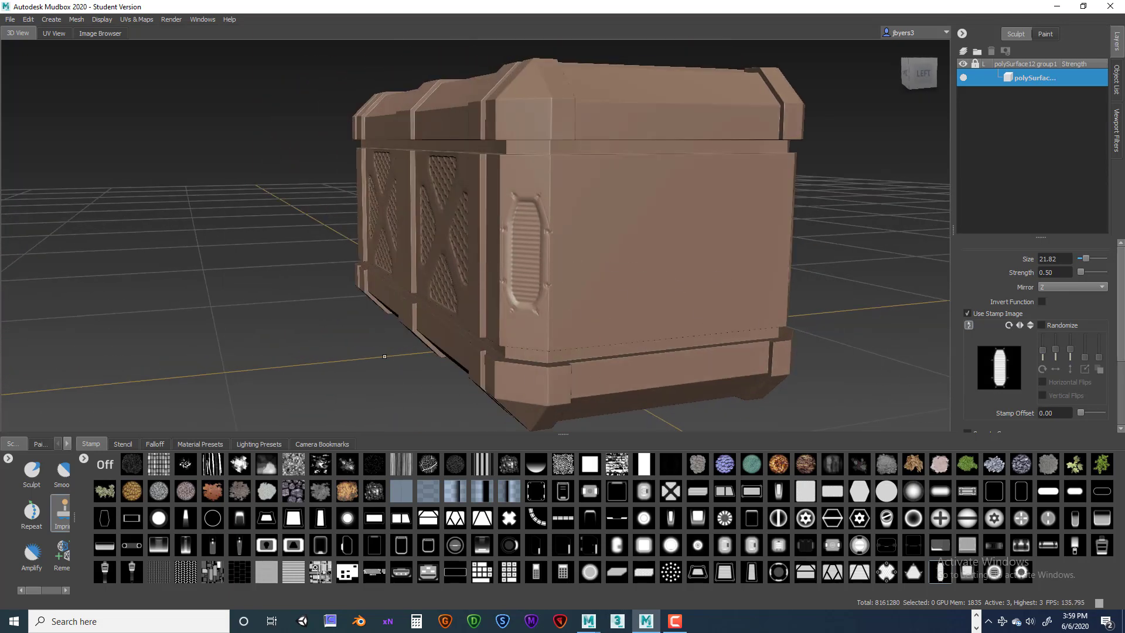
left_click_drag(469, 350, 714, 341, "alt")
right_click_drag(684, 351, 516, 328, "alt")
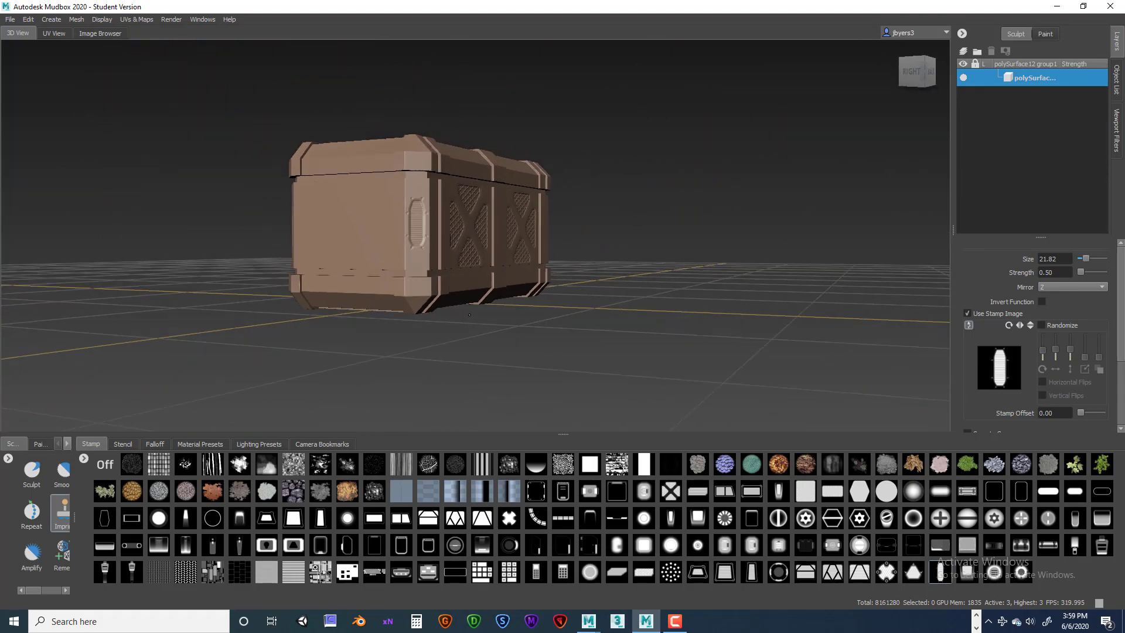
left_click_drag(451, 311, 589, 319, "alt")
right_click_drag(589, 319, 644, 311, "alt")
left_click_drag(600, 252, 606, 296, "alt")
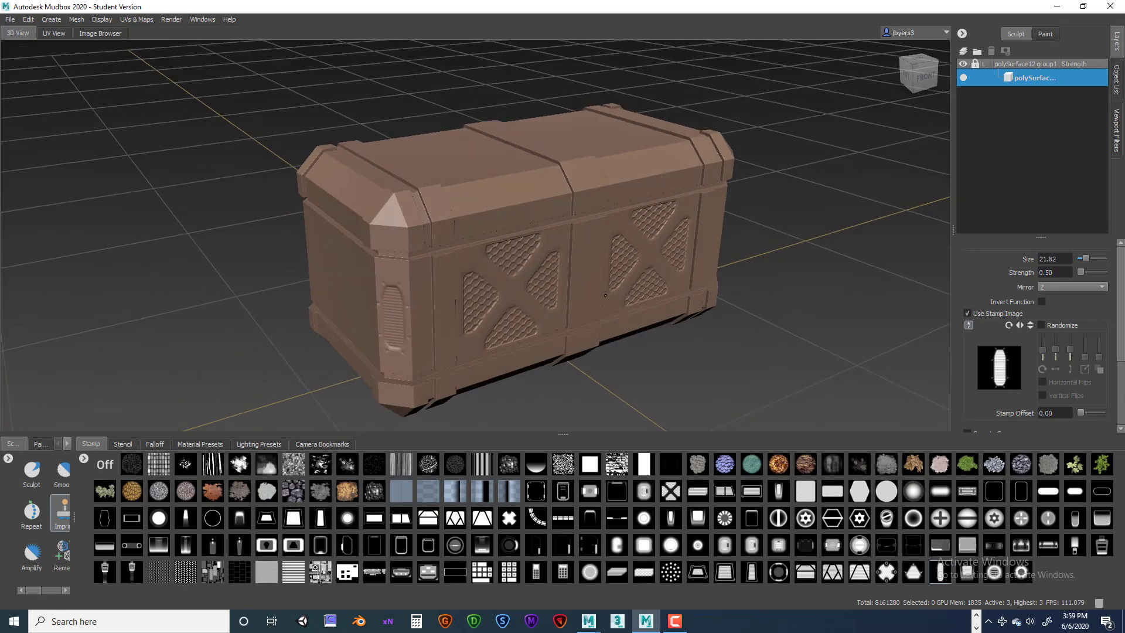
left_click_drag(582, 343, 709, 321, "alt")
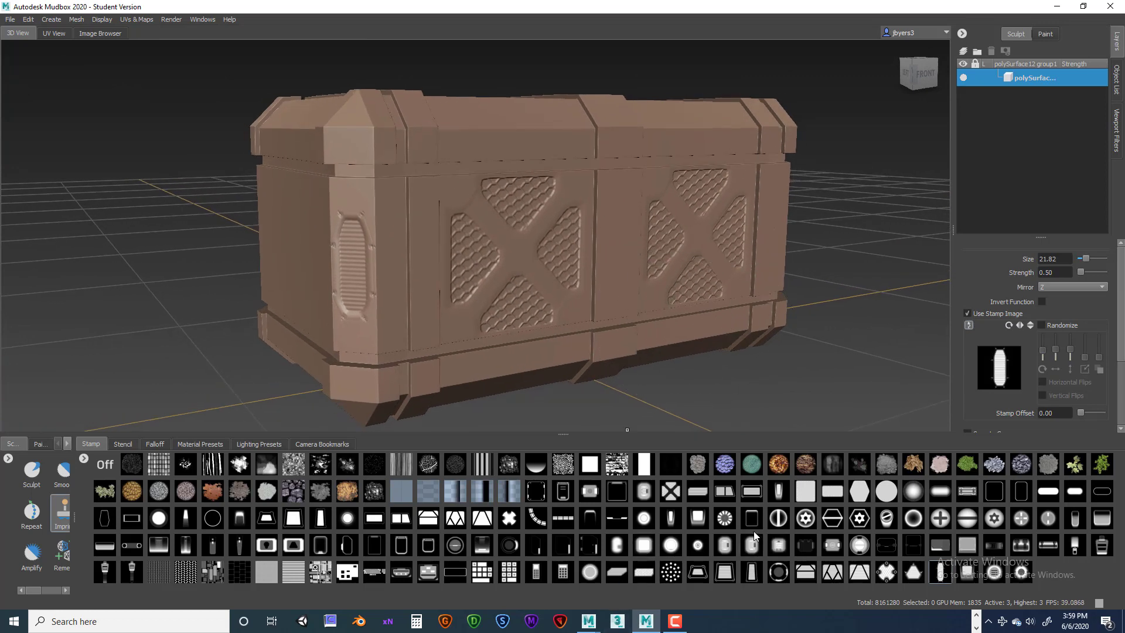
left_click_drag(707, 404, 657, 289, "alt")
right_click_drag(657, 288, 698, 291, "alt")
left_click_drag(697, 291, 705, 325, "alt")
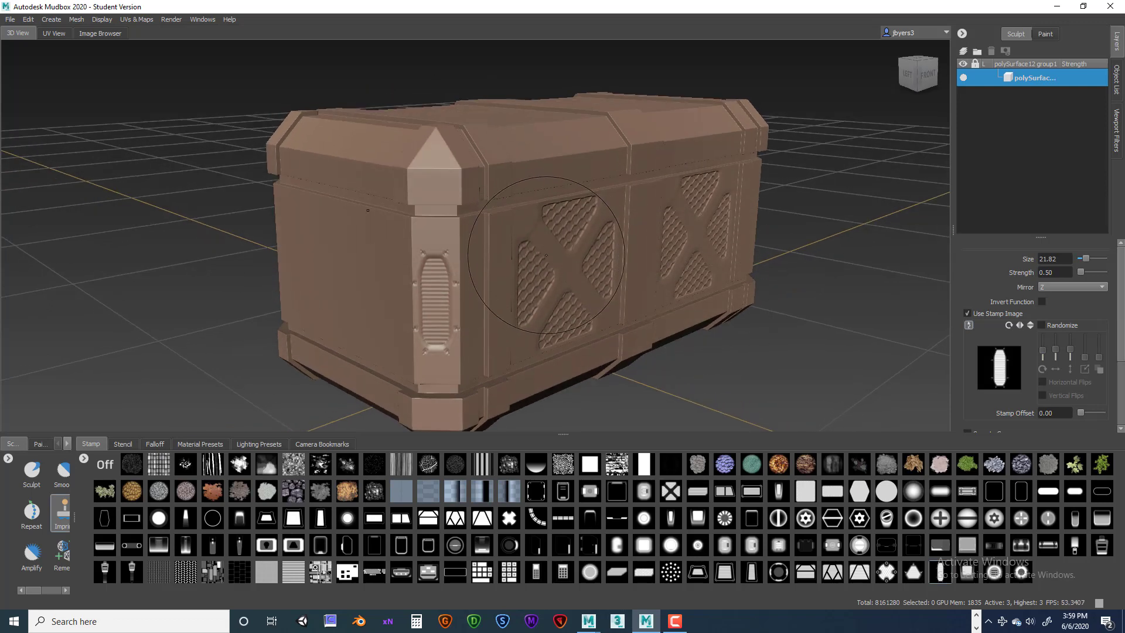
Save the scene as a new Mudbox file in the scenes folder, appending _01 to the file name.
left_click(10, 20)
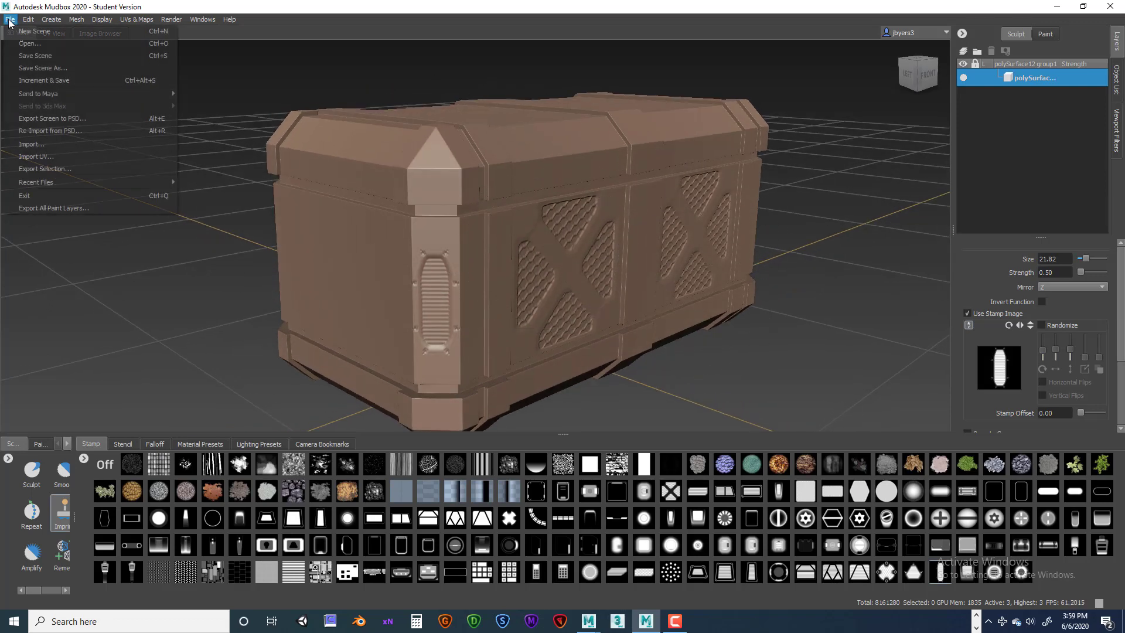
left_click(36, 68)
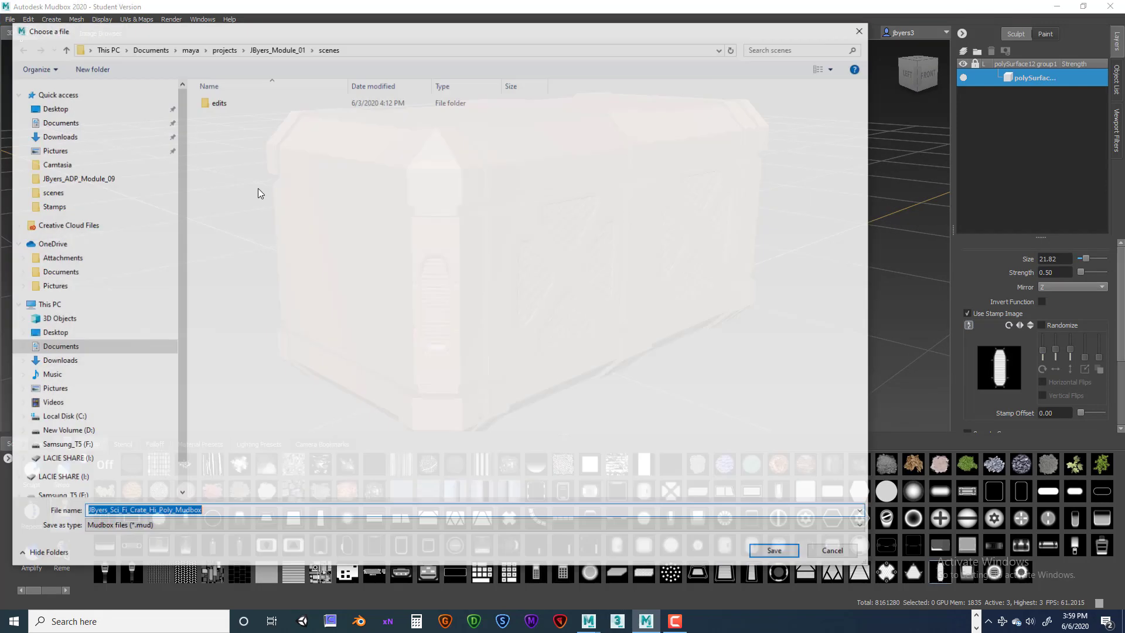
left_click(211, 511)
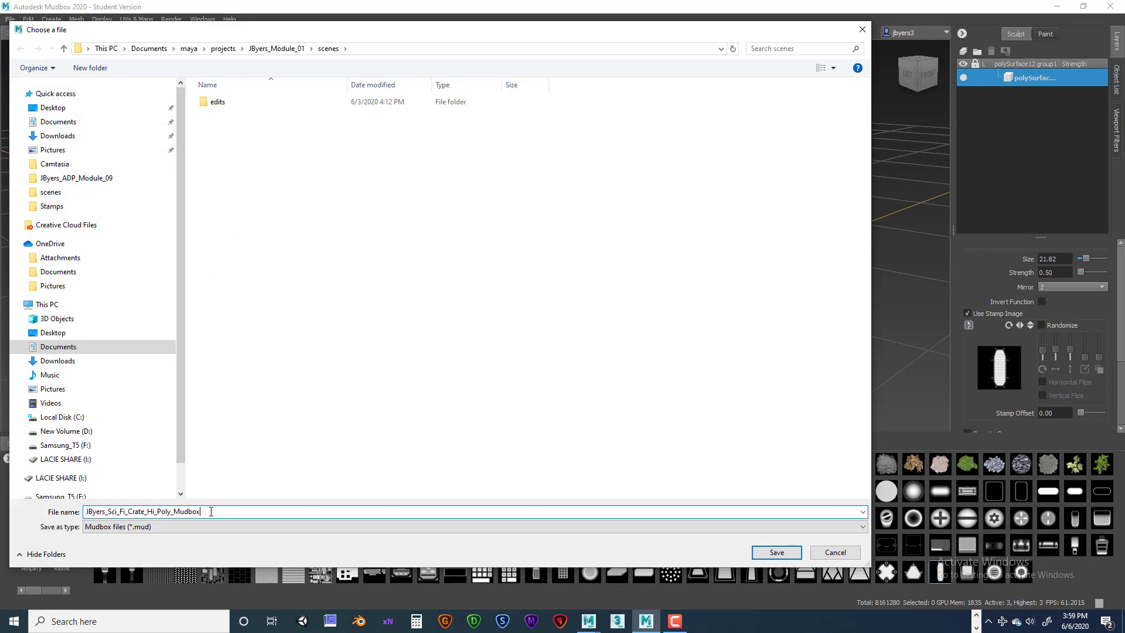
type("_01")
left_click(762, 552)
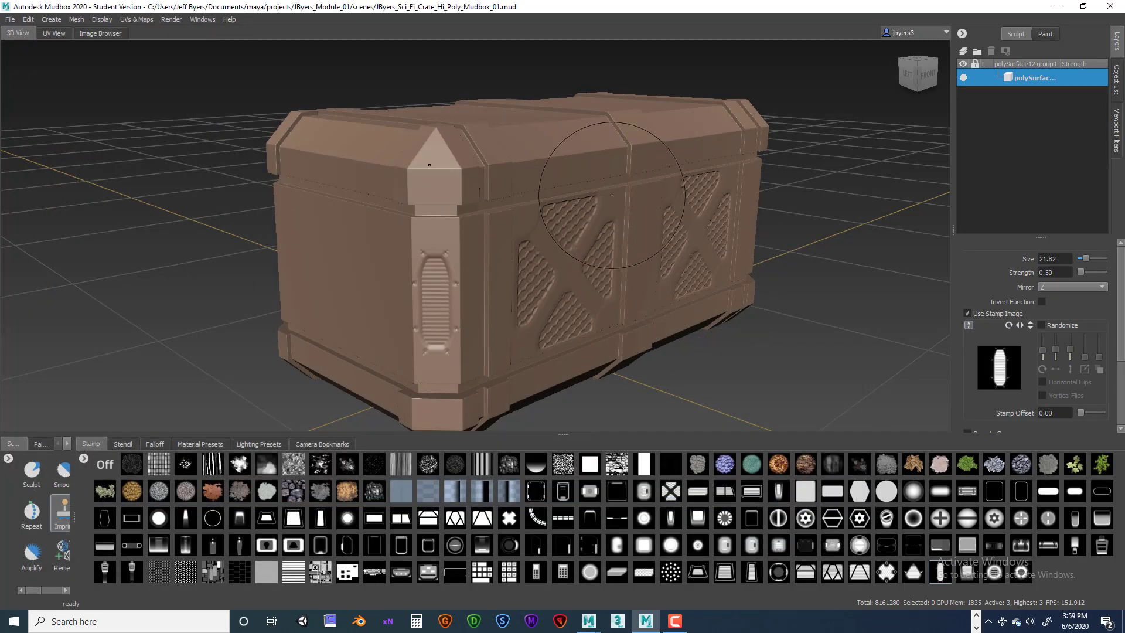
mouse_move(622, 281)
left_mouse_down("alt")
mouse_move(454, 282)
mouse_move(793, 291)
left_mouse_up("alt")
middle_click_drag(792, 291, 757, 256, "alt")
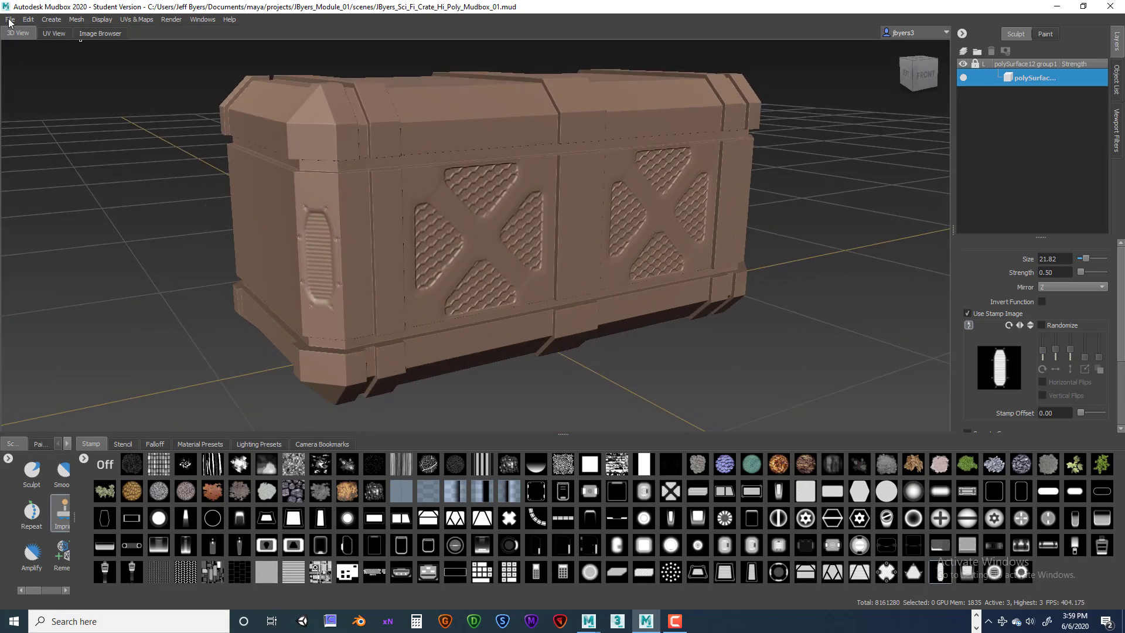